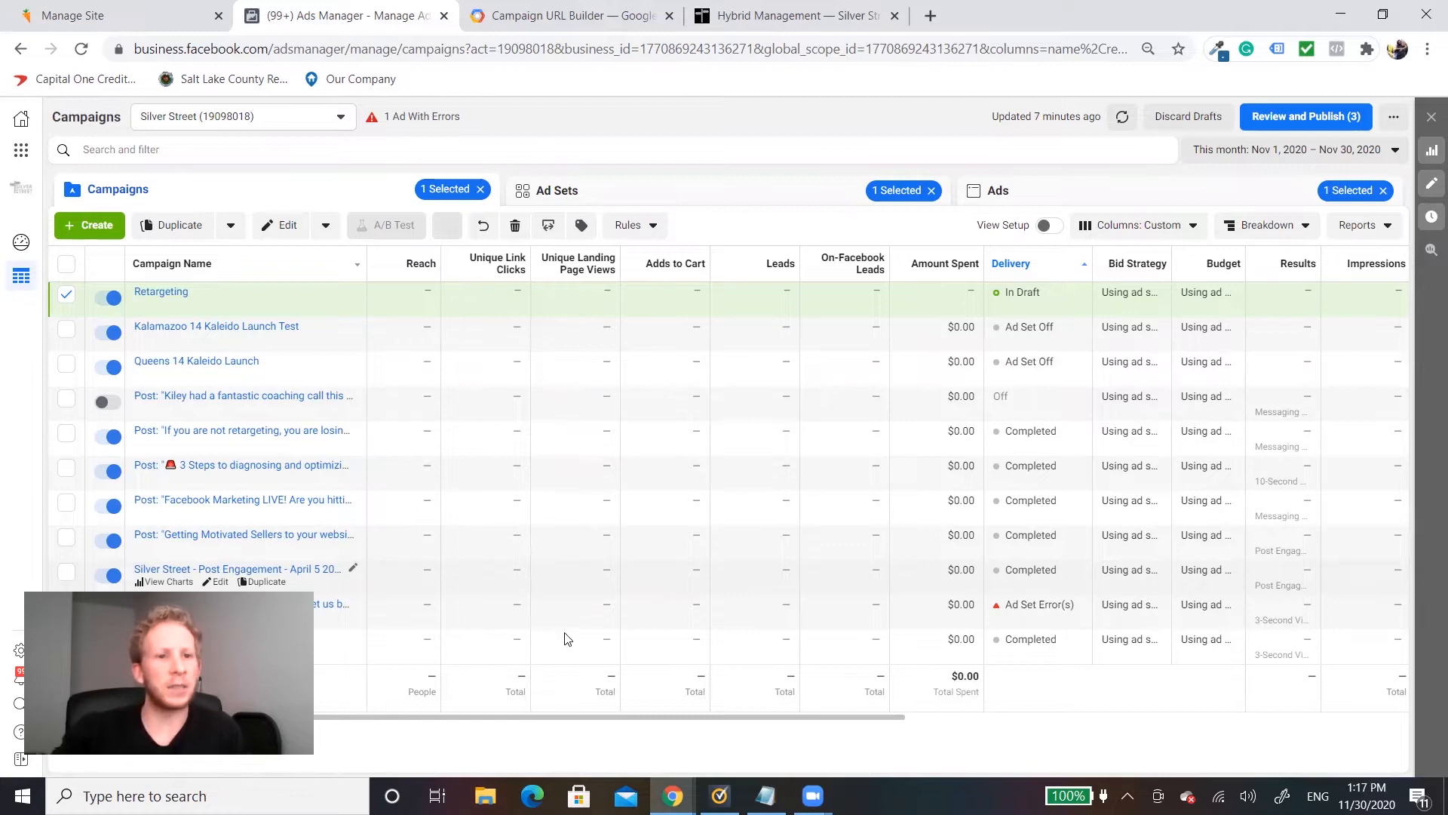
Step: Open Events Manager from the business tools in a separate browser tab and switch to it
{"action": "left_click", "coordinate": [22, 150]}
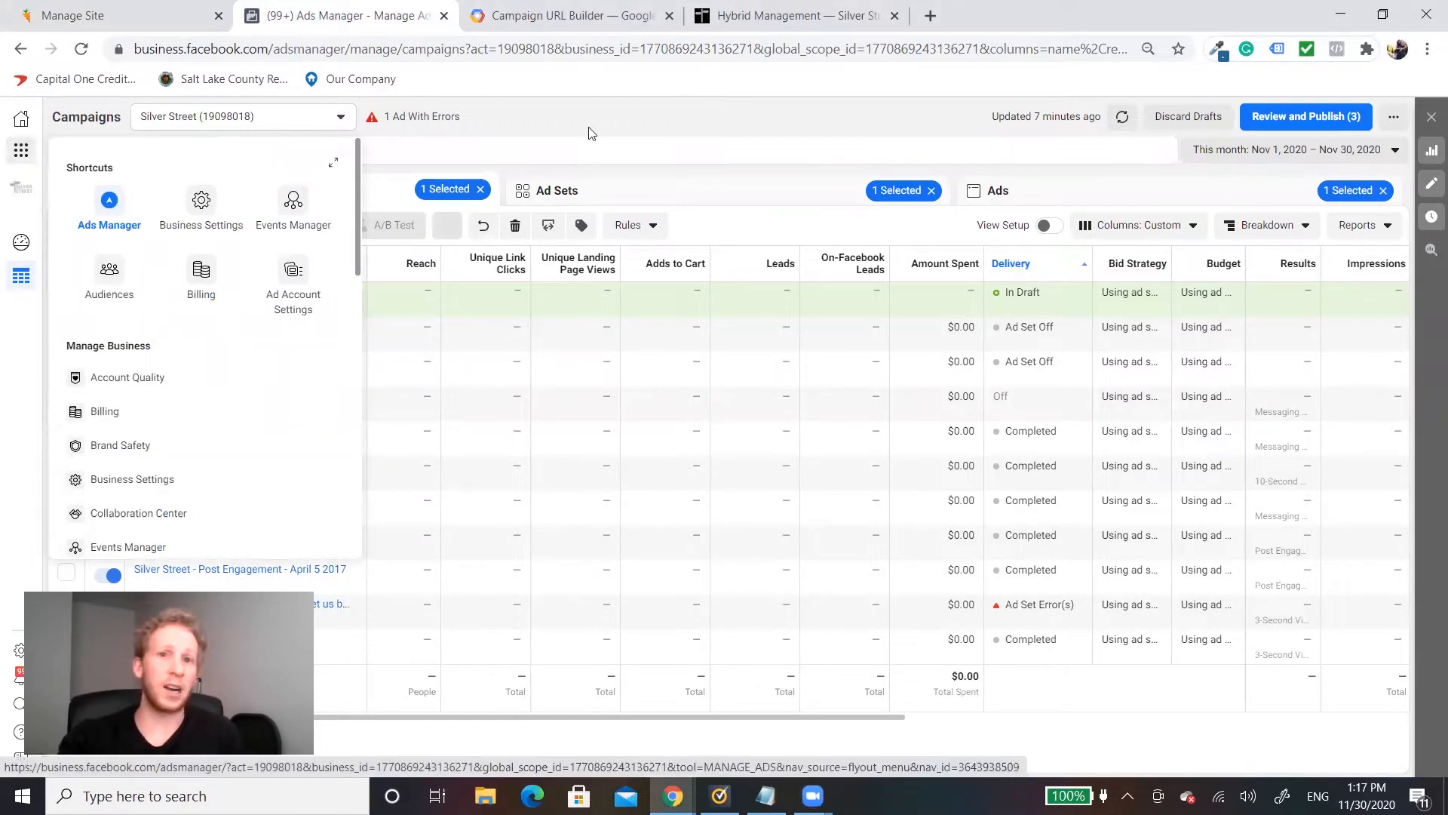
{"action": "left_click", "coordinate": [679, 133]}
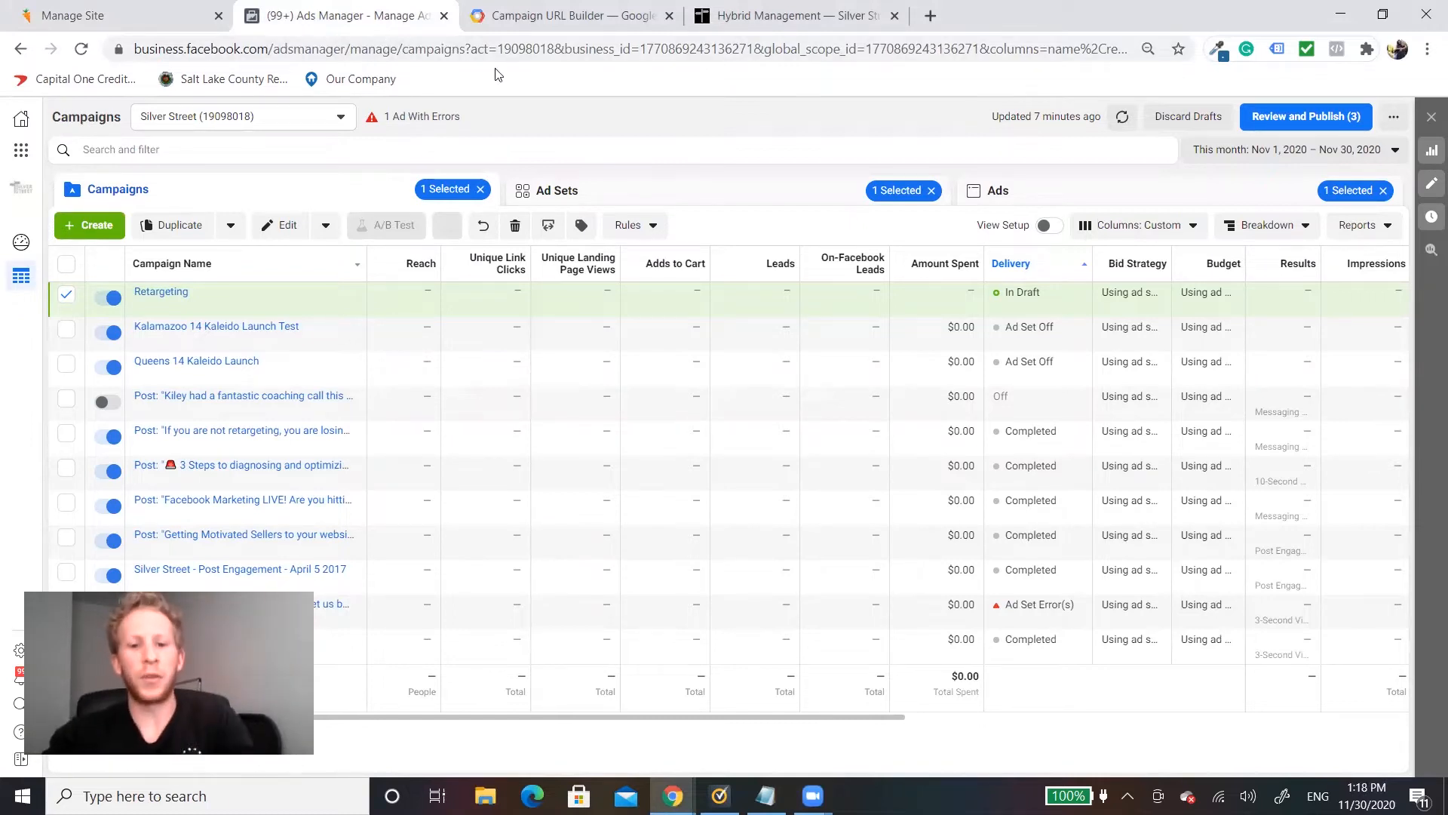
{"action": "left_click", "coordinate": [20, 152]}
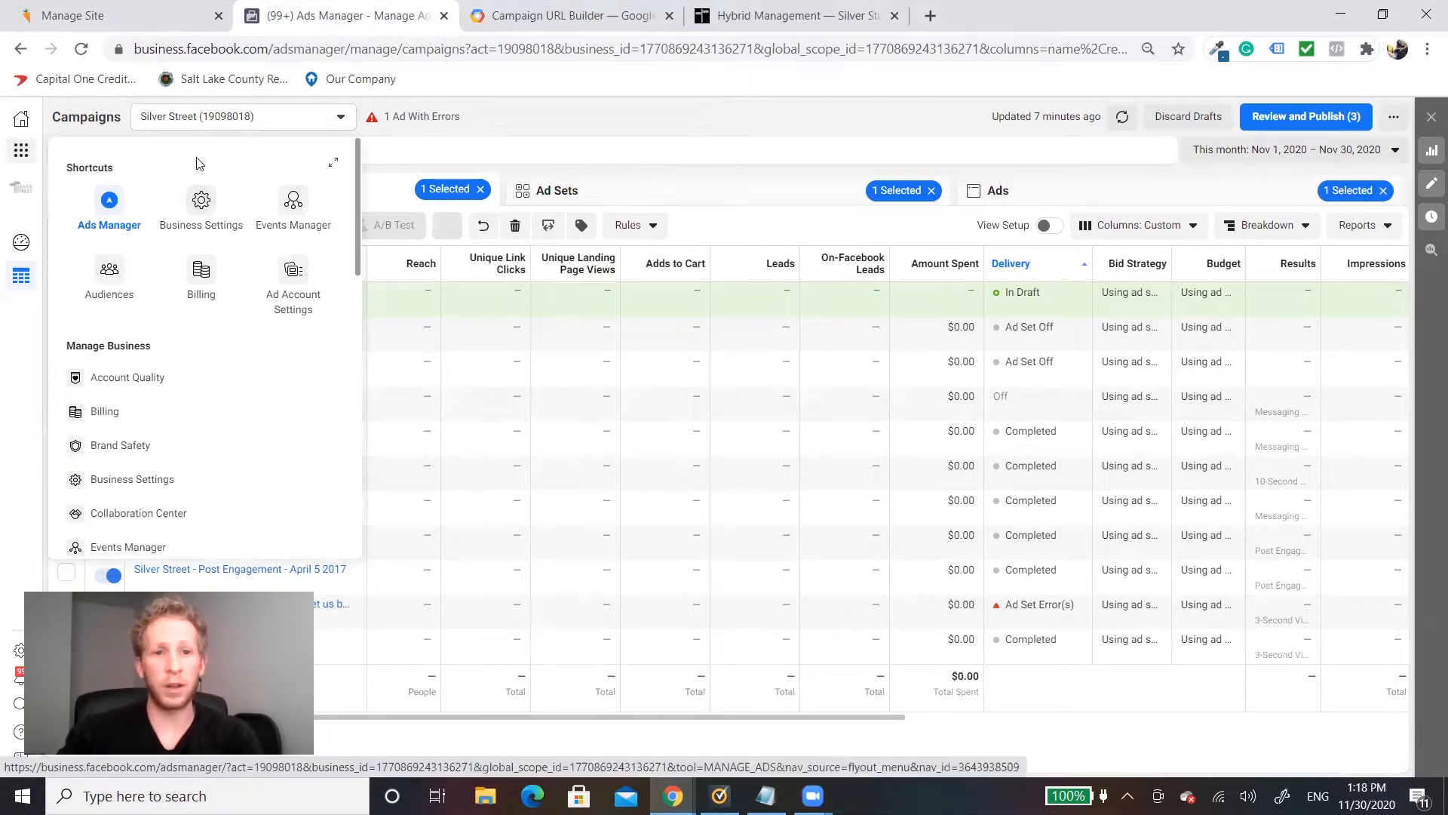
{"action": "right_click", "coordinate": [294, 203]}
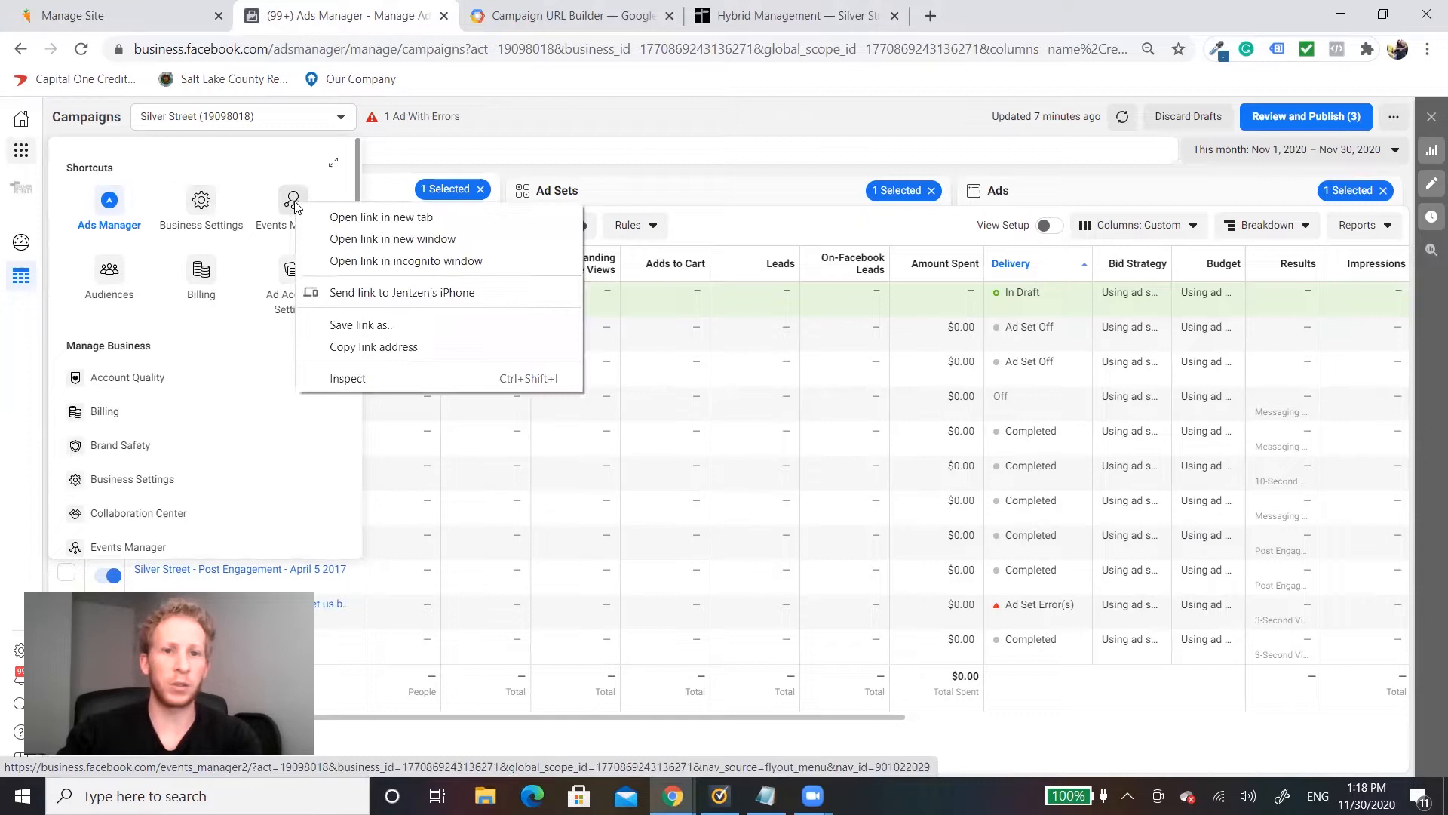
{"action": "left_click", "coordinate": [381, 217]}
{"action": "left_click", "coordinate": [573, 15]}
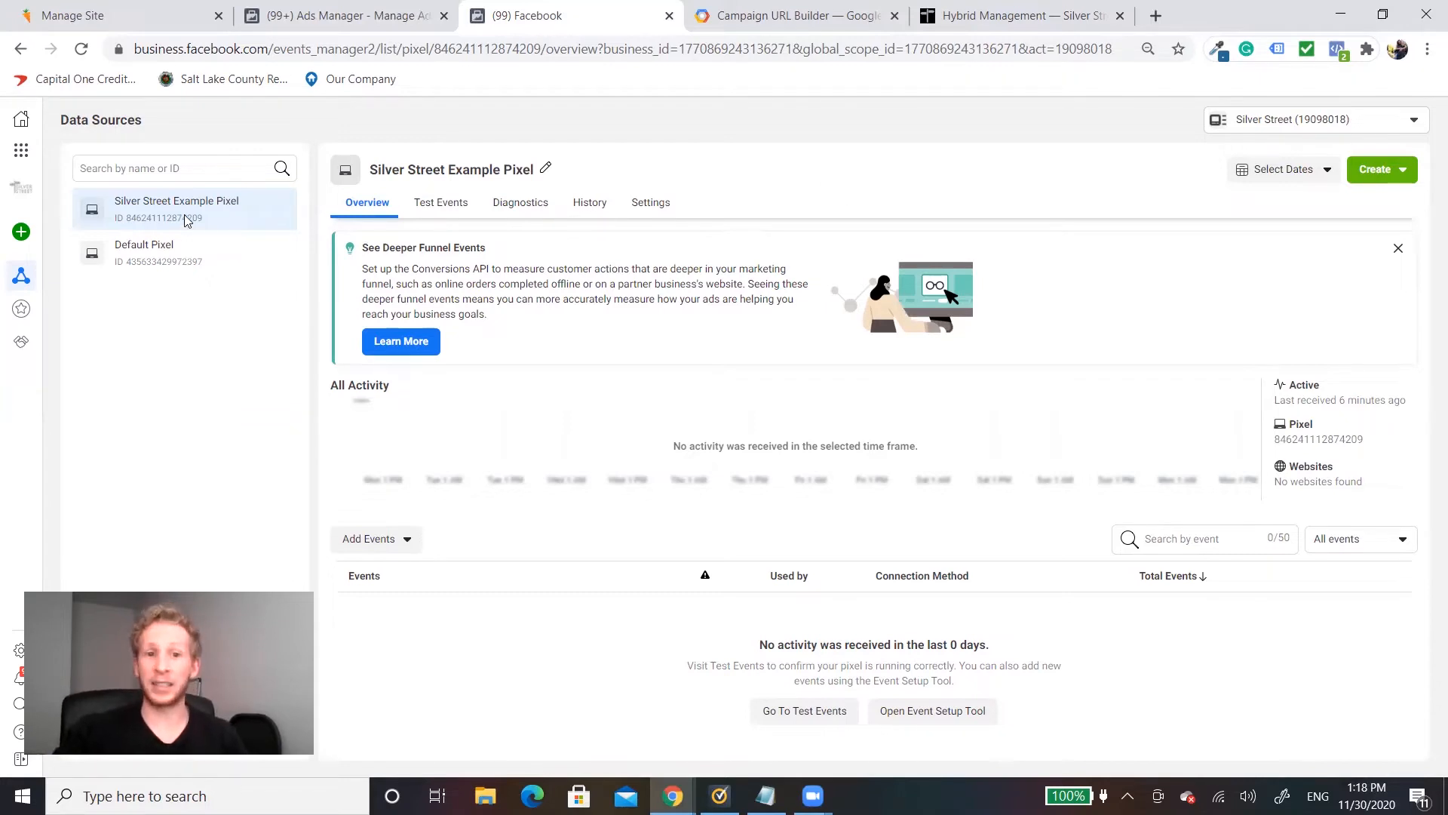
{"action": "left_click", "coordinate": [359, 548]}
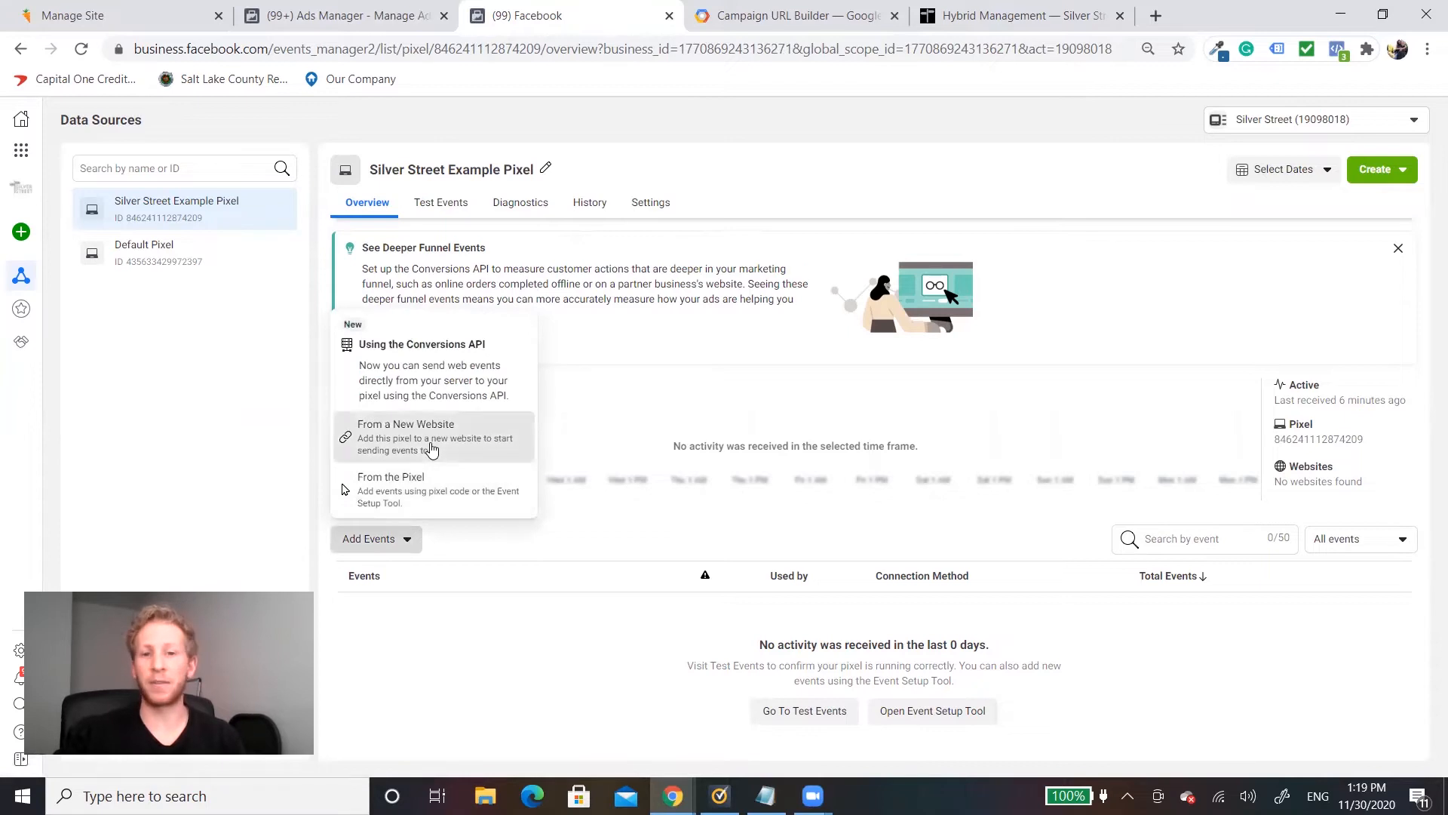
{"action": "left_click", "coordinate": [483, 442]}
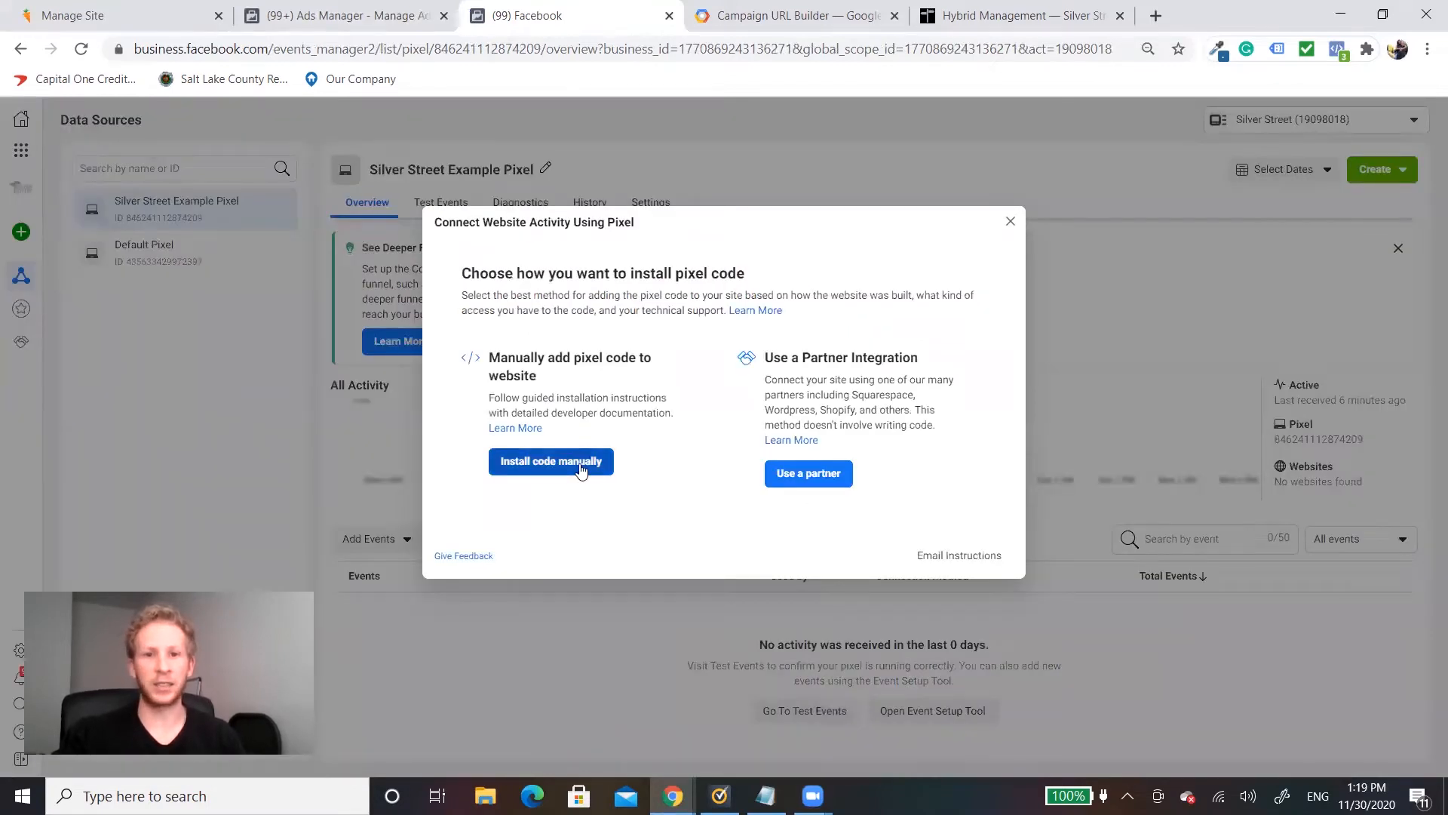
{"action": "left_click", "coordinate": [1011, 222]}
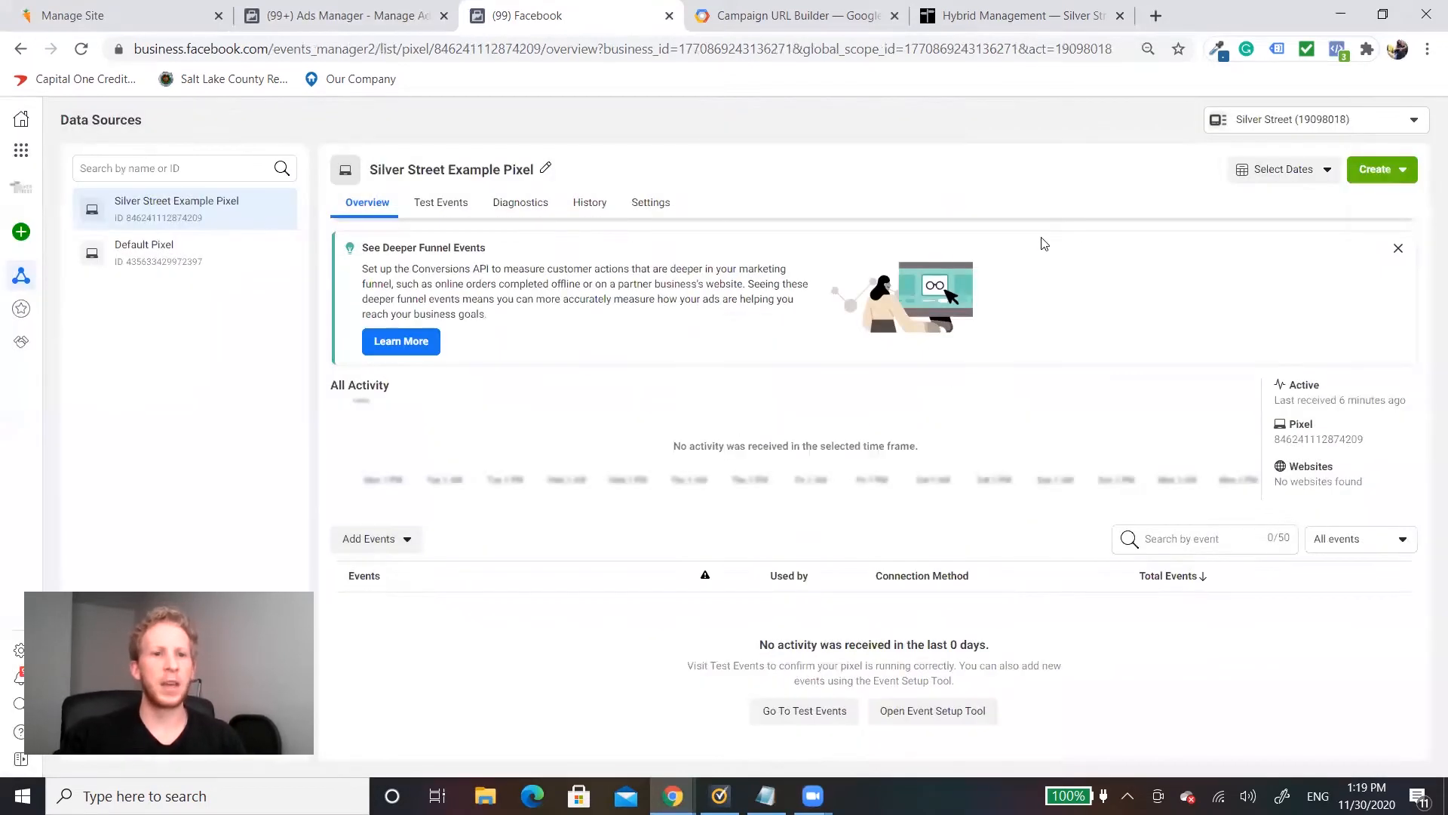
Step: Connect a new Web data source with Facebook Pixel as the connection method
{"action": "left_click", "coordinate": [22, 234]}
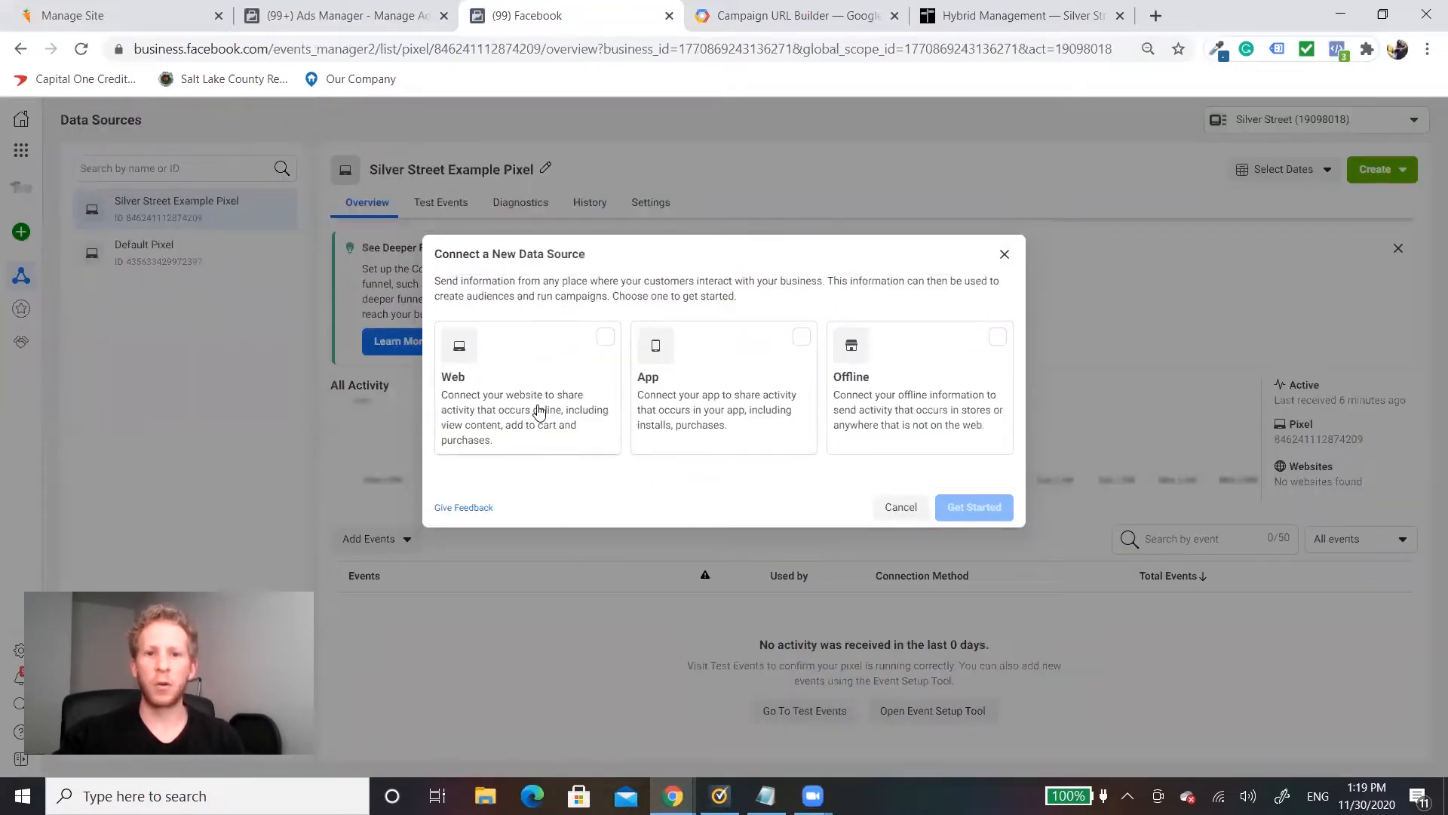
{"action": "left_click", "coordinate": [538, 411]}
{"action": "left_click", "coordinate": [977, 508]}
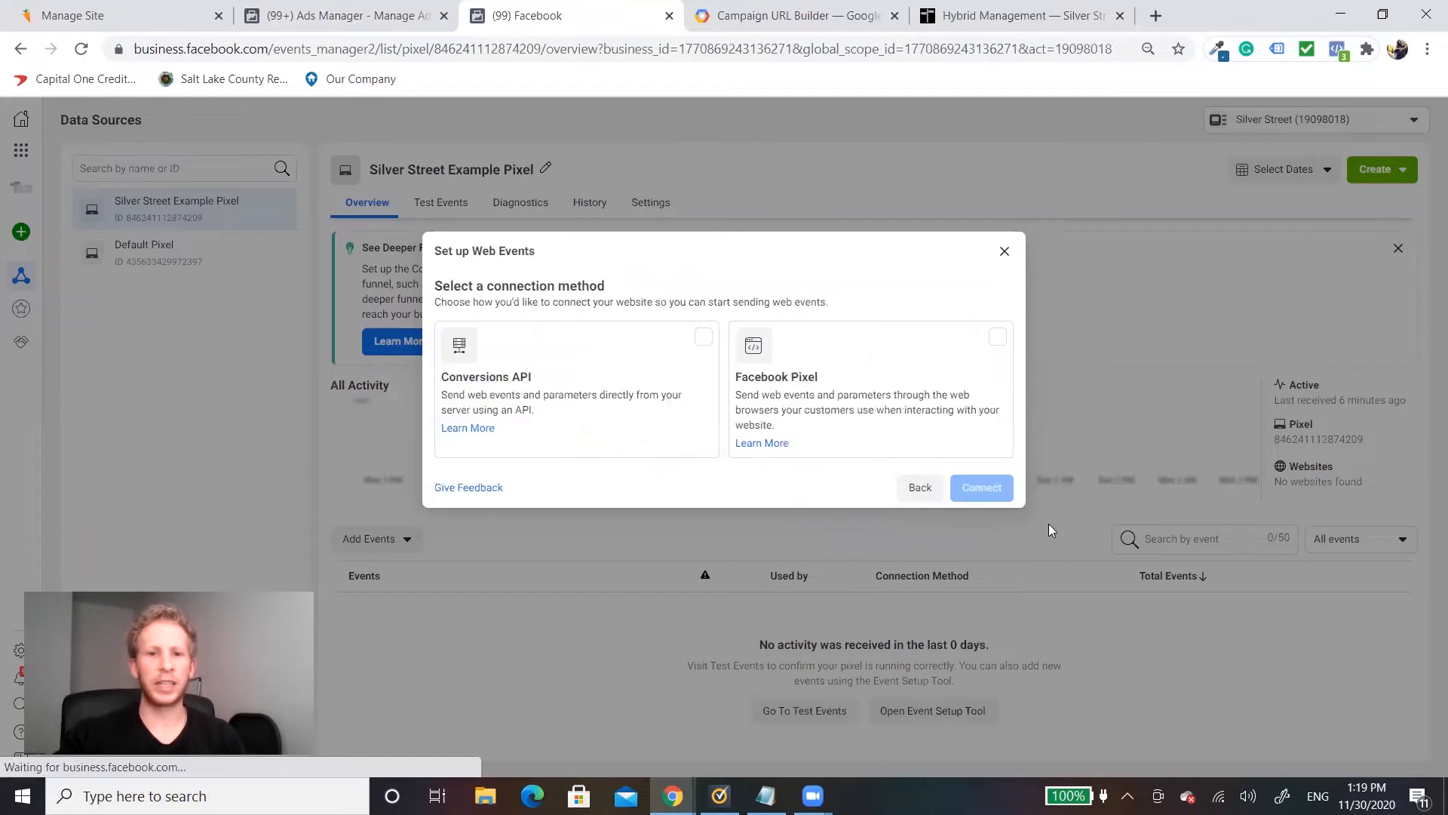
{"action": "left_click", "coordinate": [822, 379]}
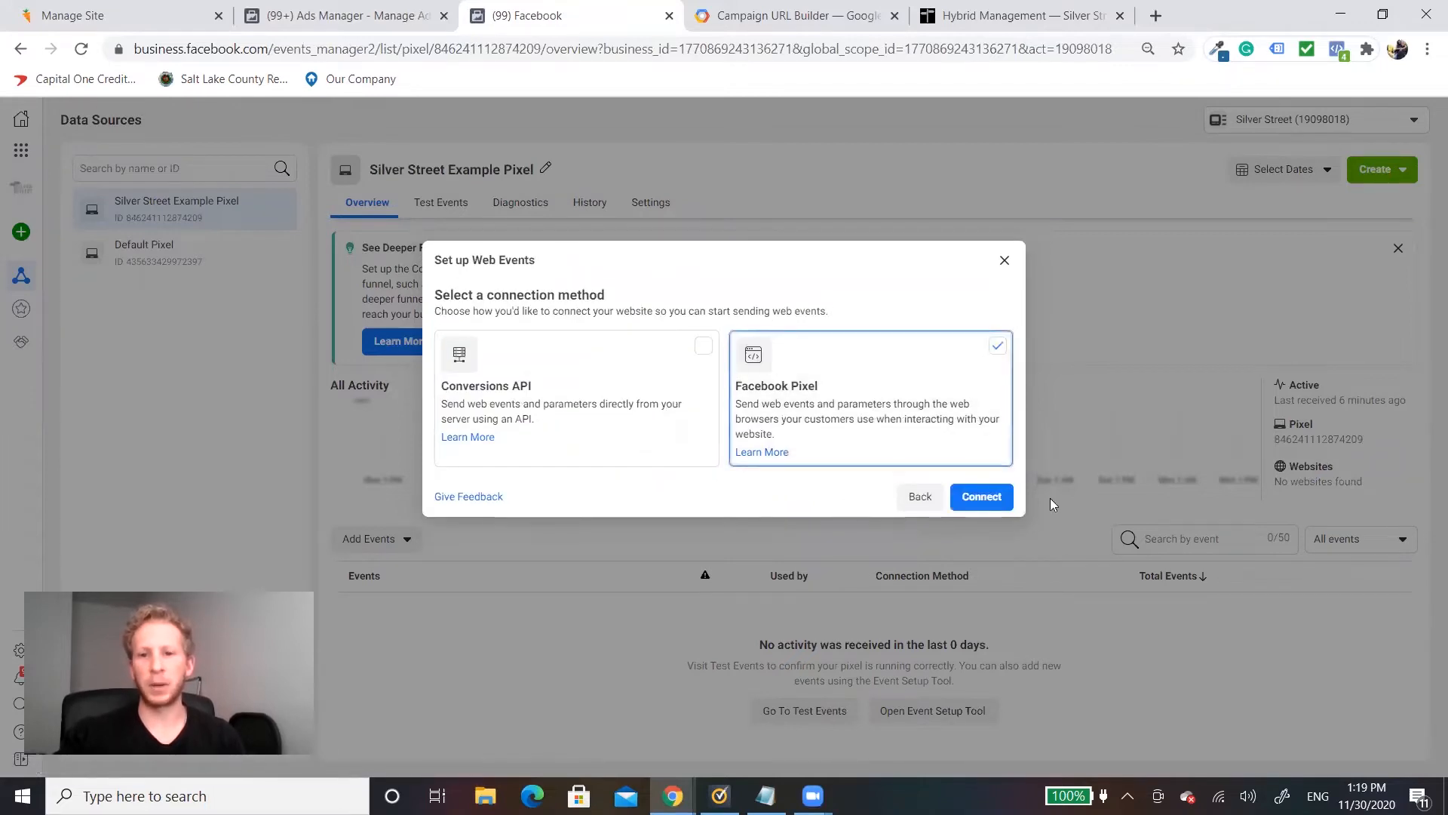
{"action": "left_click", "coordinate": [1005, 504]}
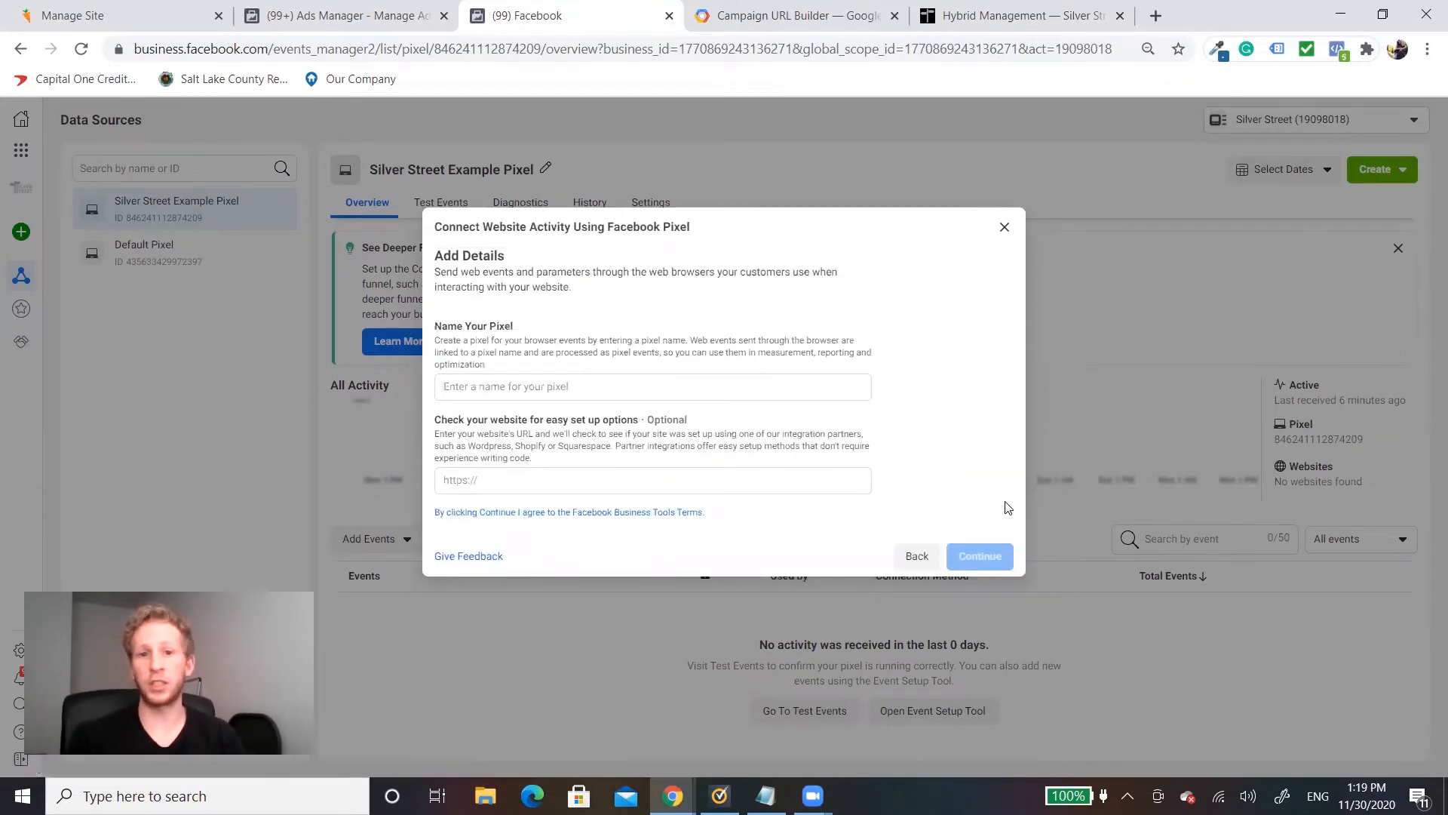
Step: Name the pixel "Silver Street Pixel 2" and continue without a website URL to create it
{"action": "left_click", "coordinate": [600, 384]}
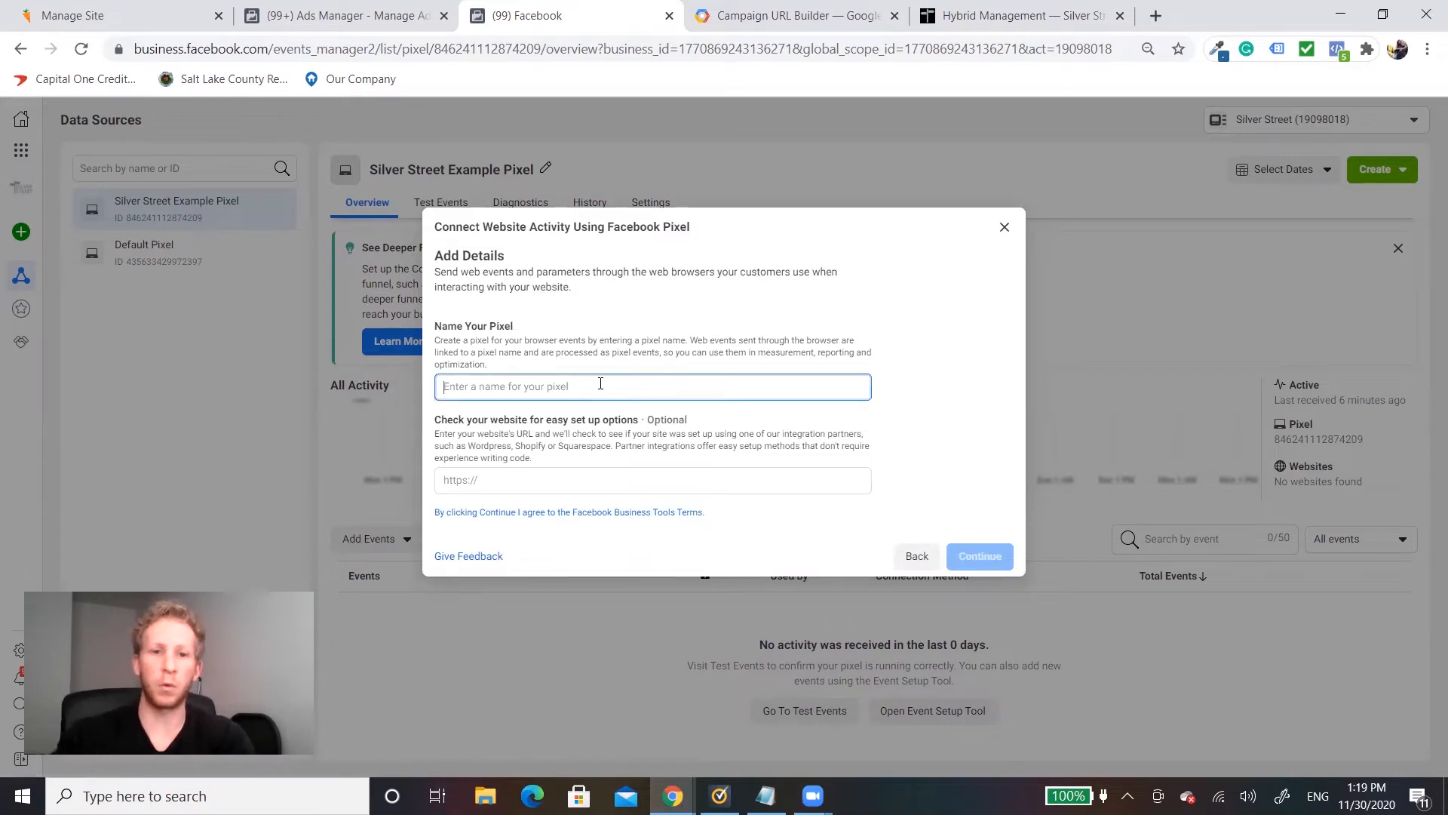
{"action": "type", "text": "Silver"}
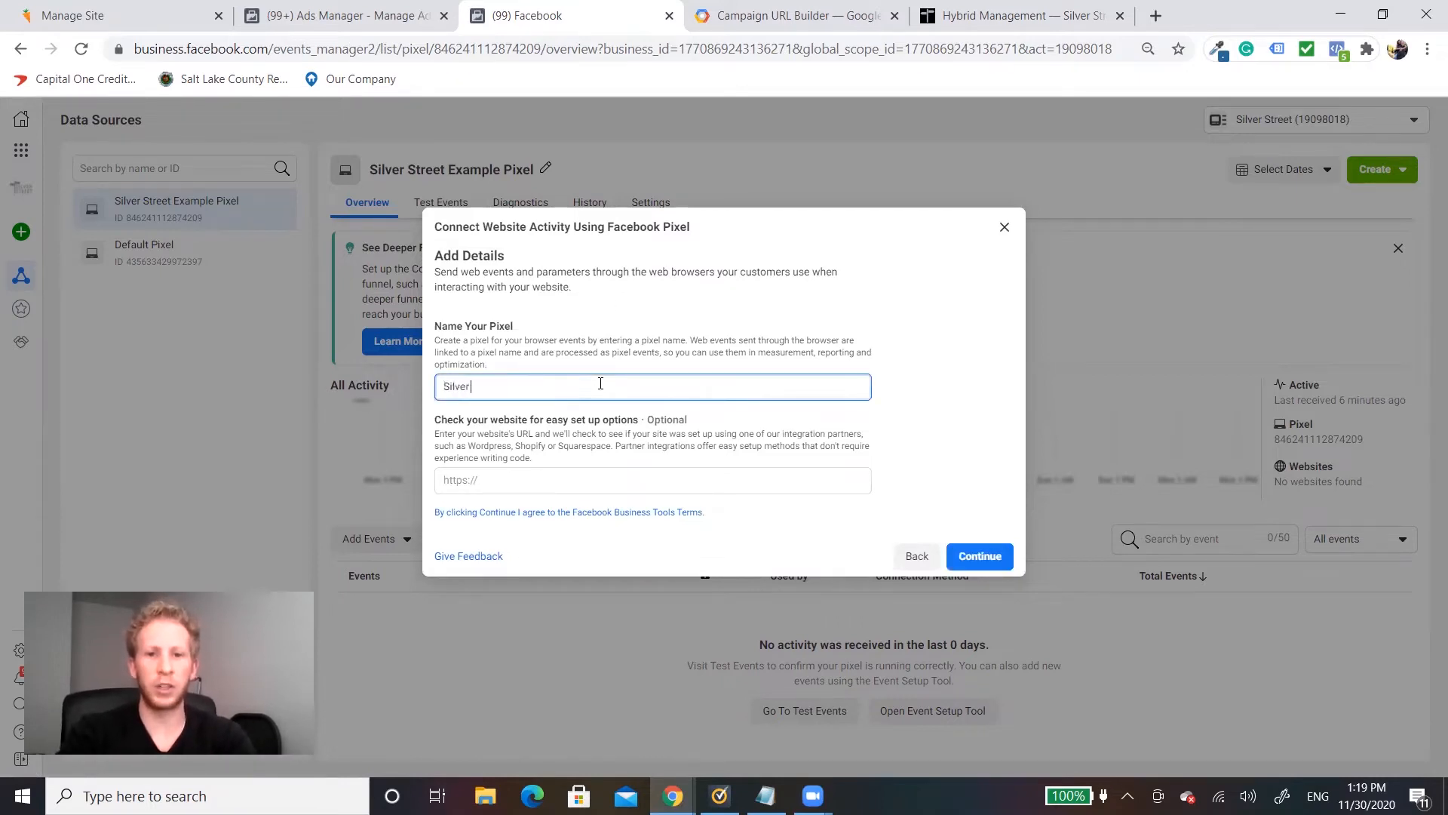
{"action": "type", "text": " Street P"}
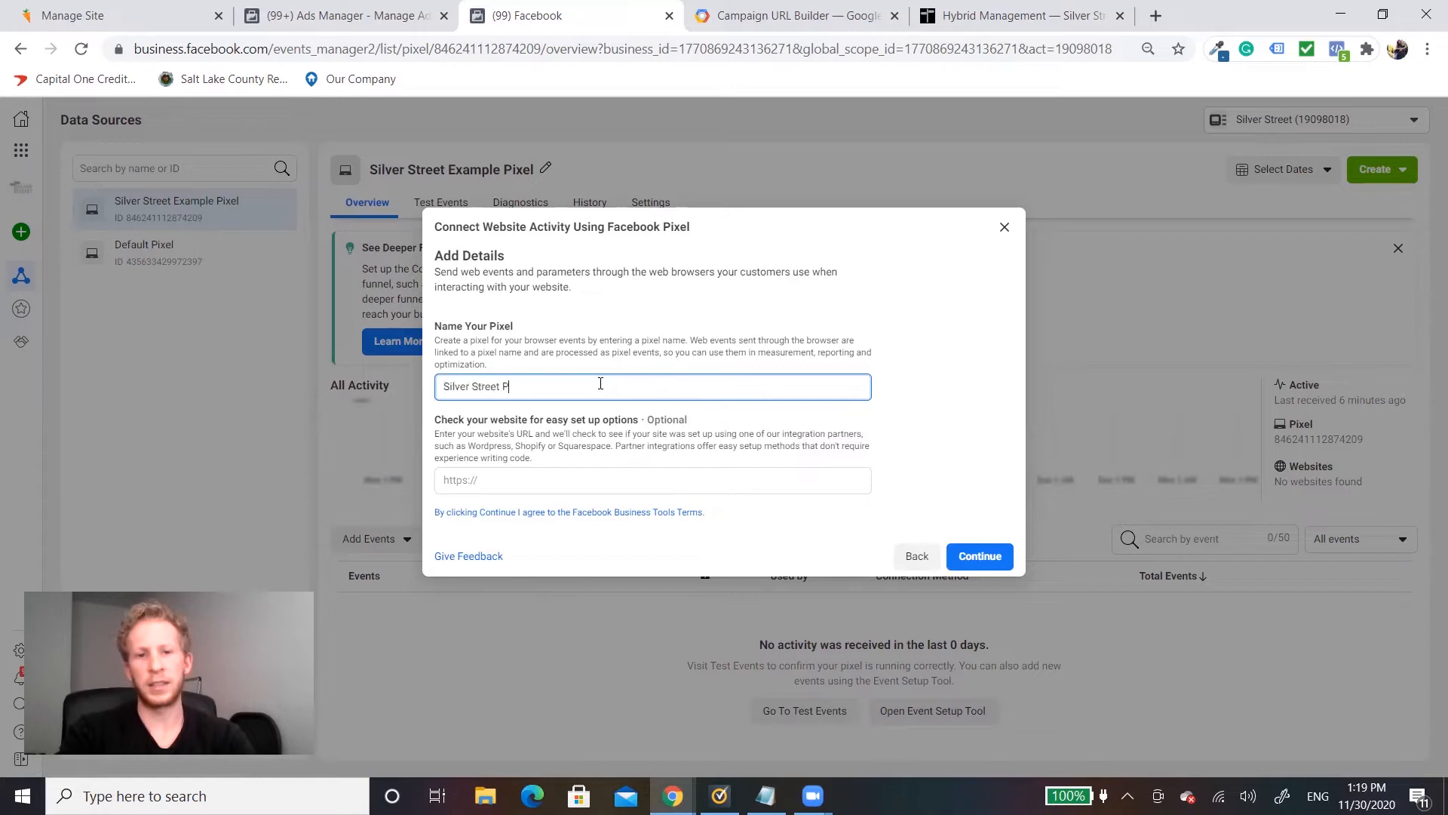
{"action": "type", "text": "ixel 2"}
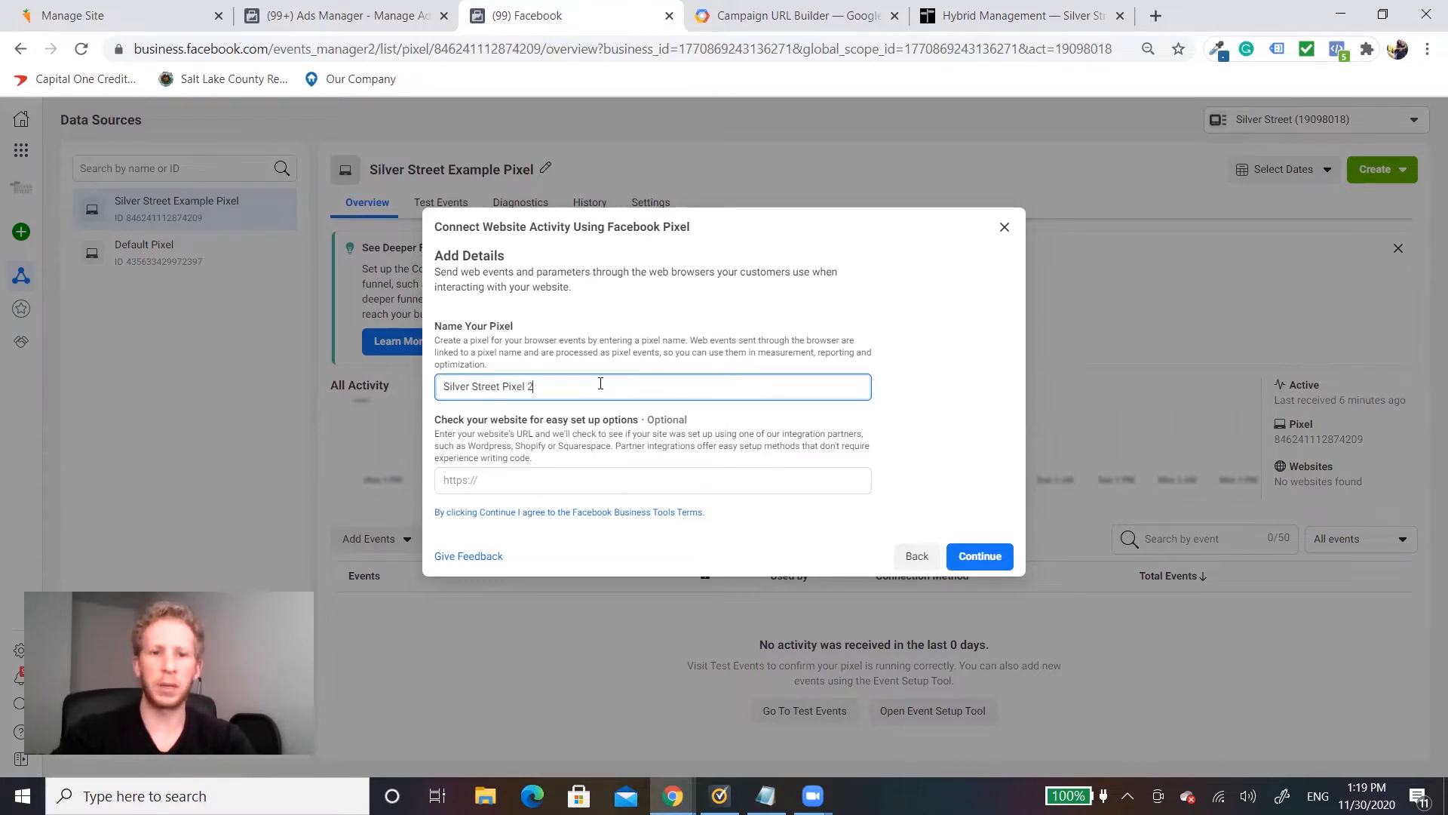
{"action": "left_click", "coordinate": [973, 554]}
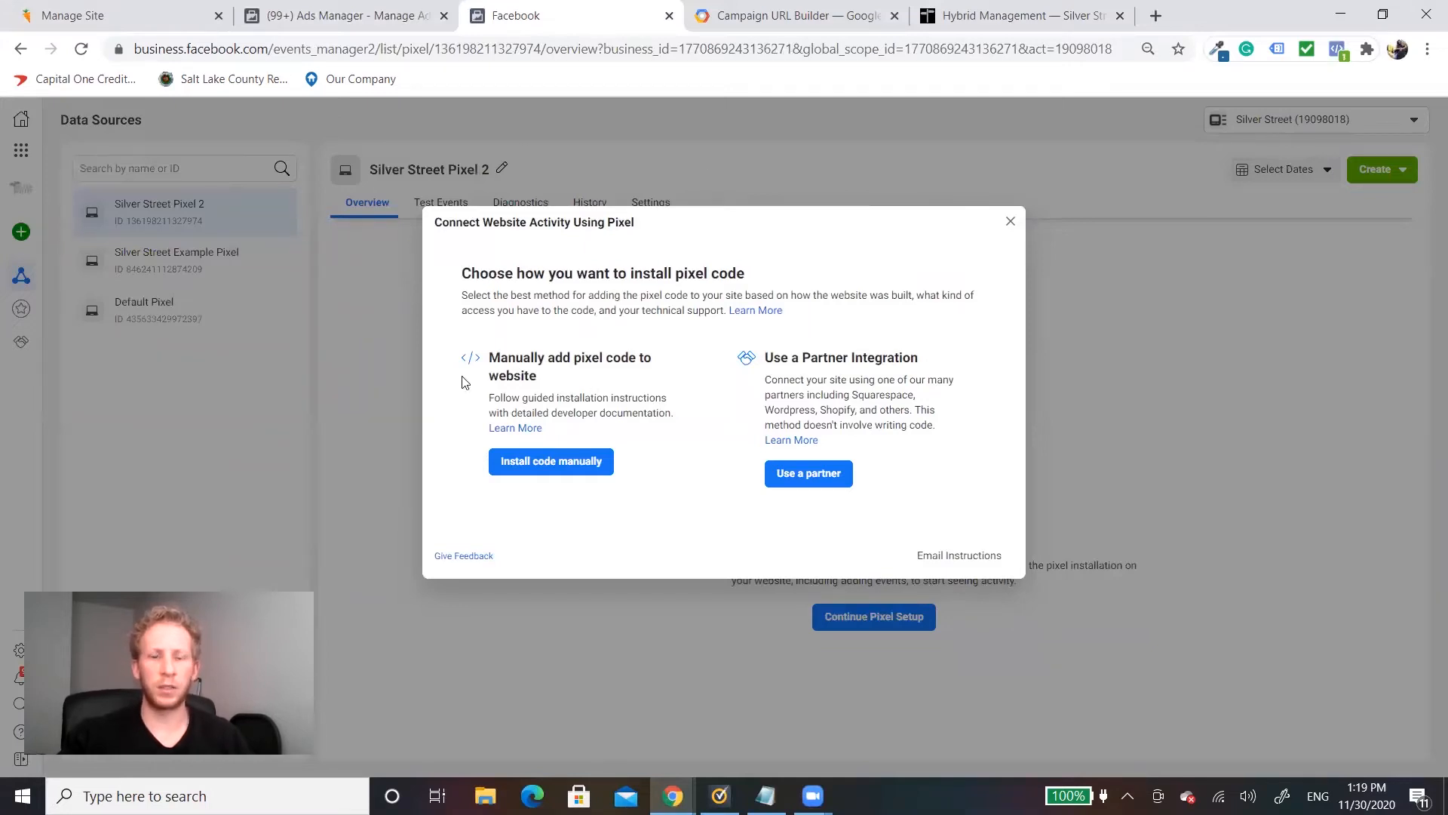
Step: Choose manual code installation, copy the pixel base code and paste it into a new Notepad document
{"action": "left_click", "coordinate": [531, 469]}
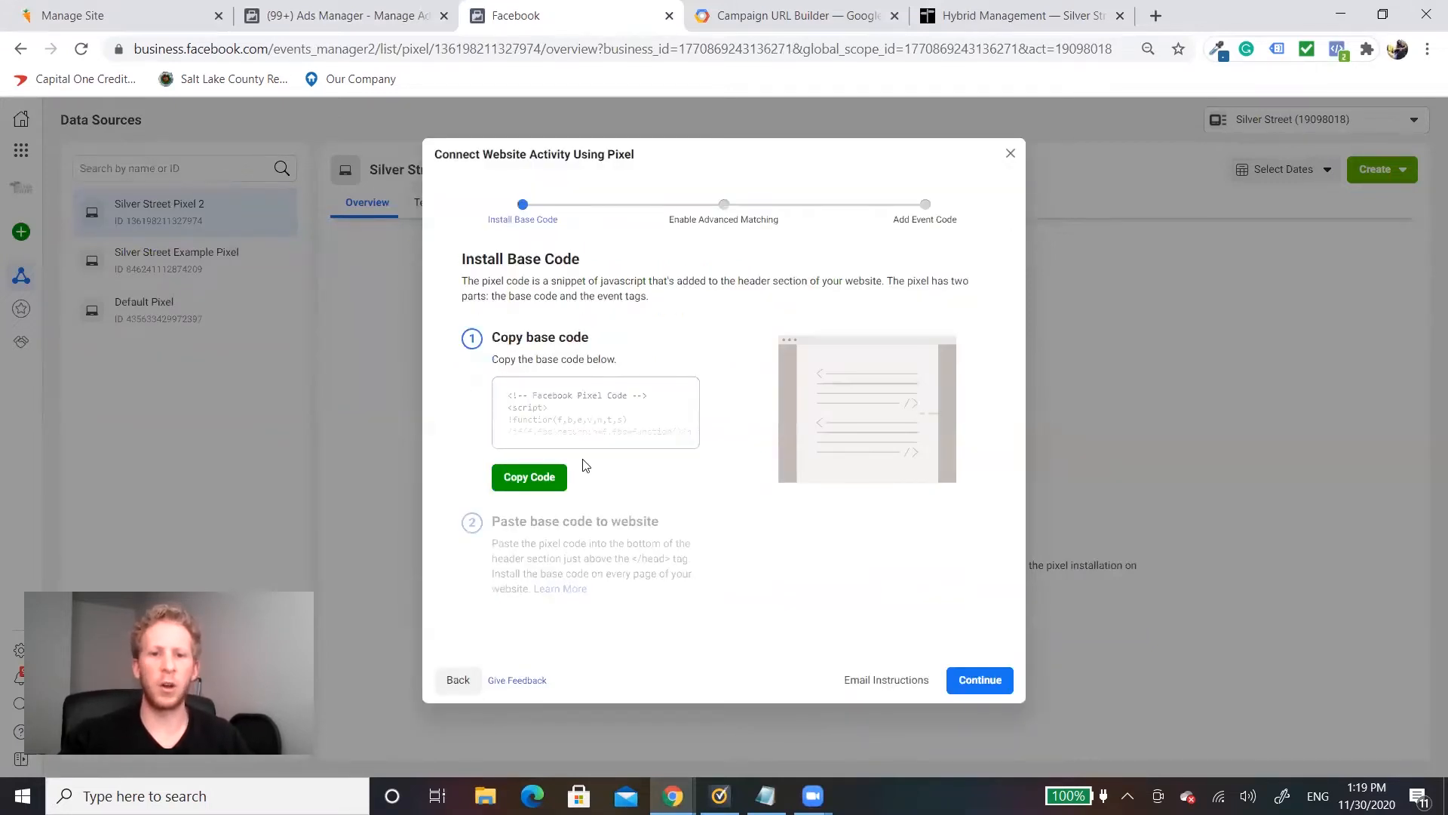
{"action": "left_click", "coordinate": [526, 480]}
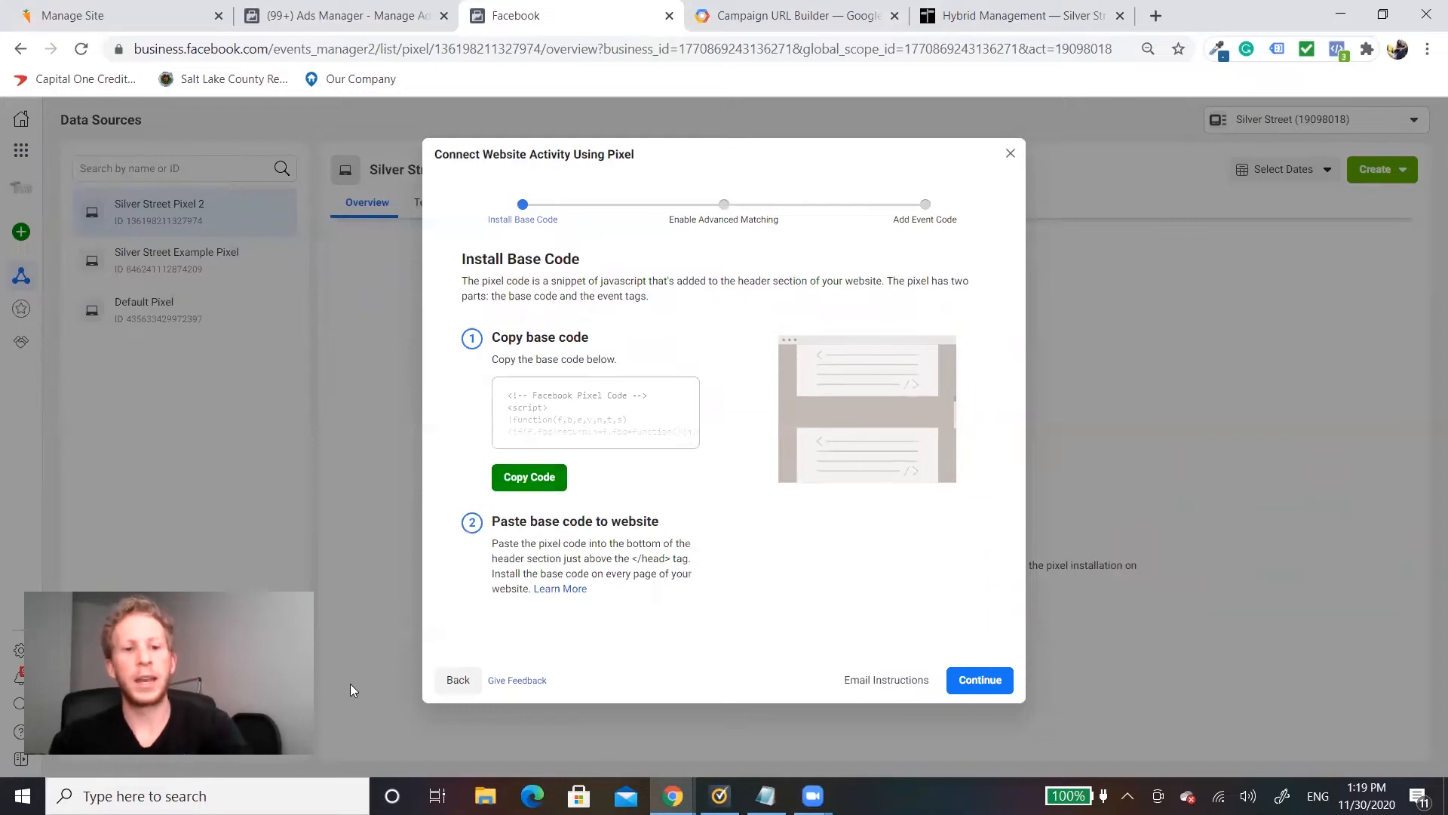
{"action": "key", "text": "super"}
{"action": "type", "text": "not"}
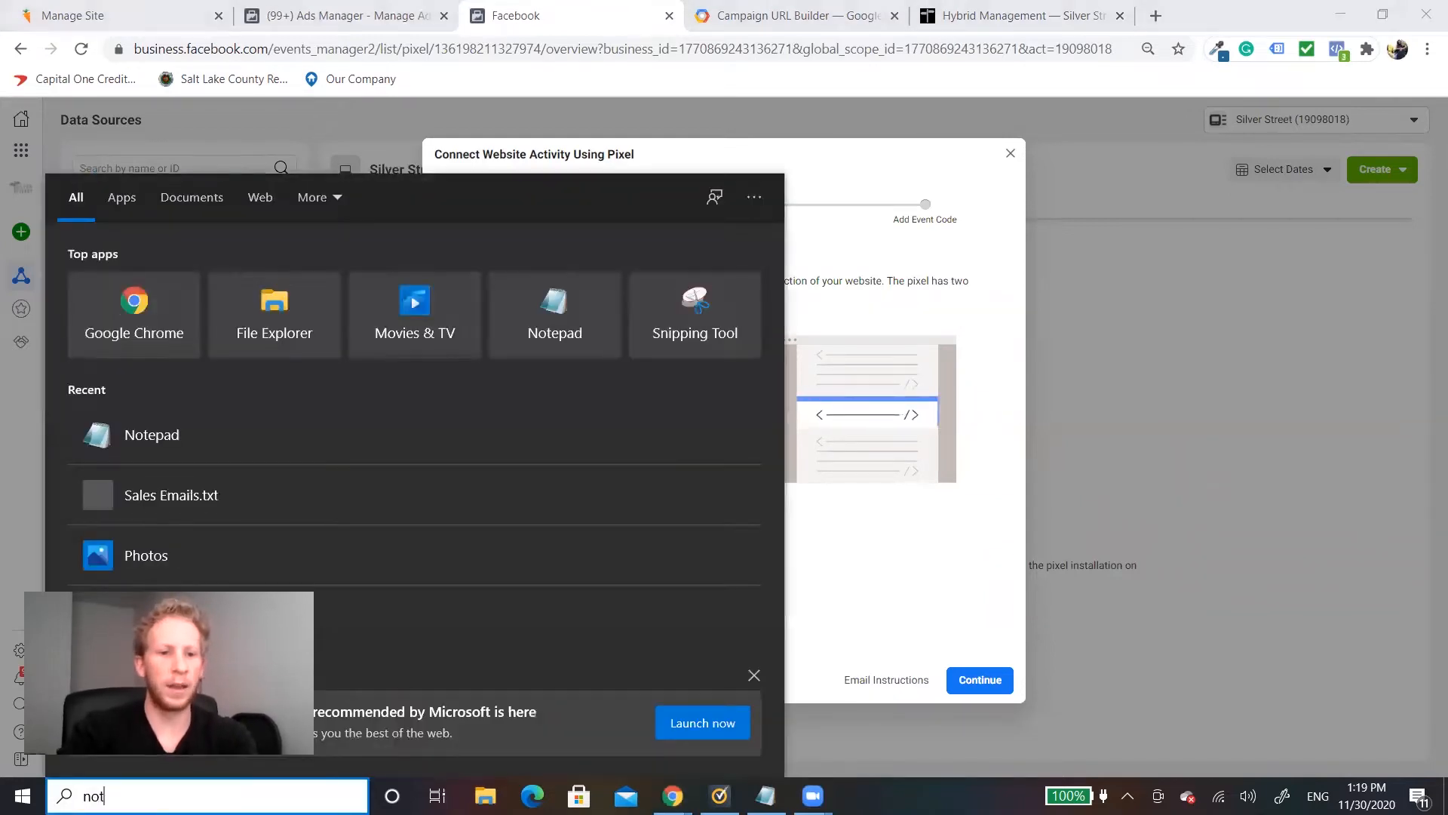
{"action": "type", "text": "epad"}
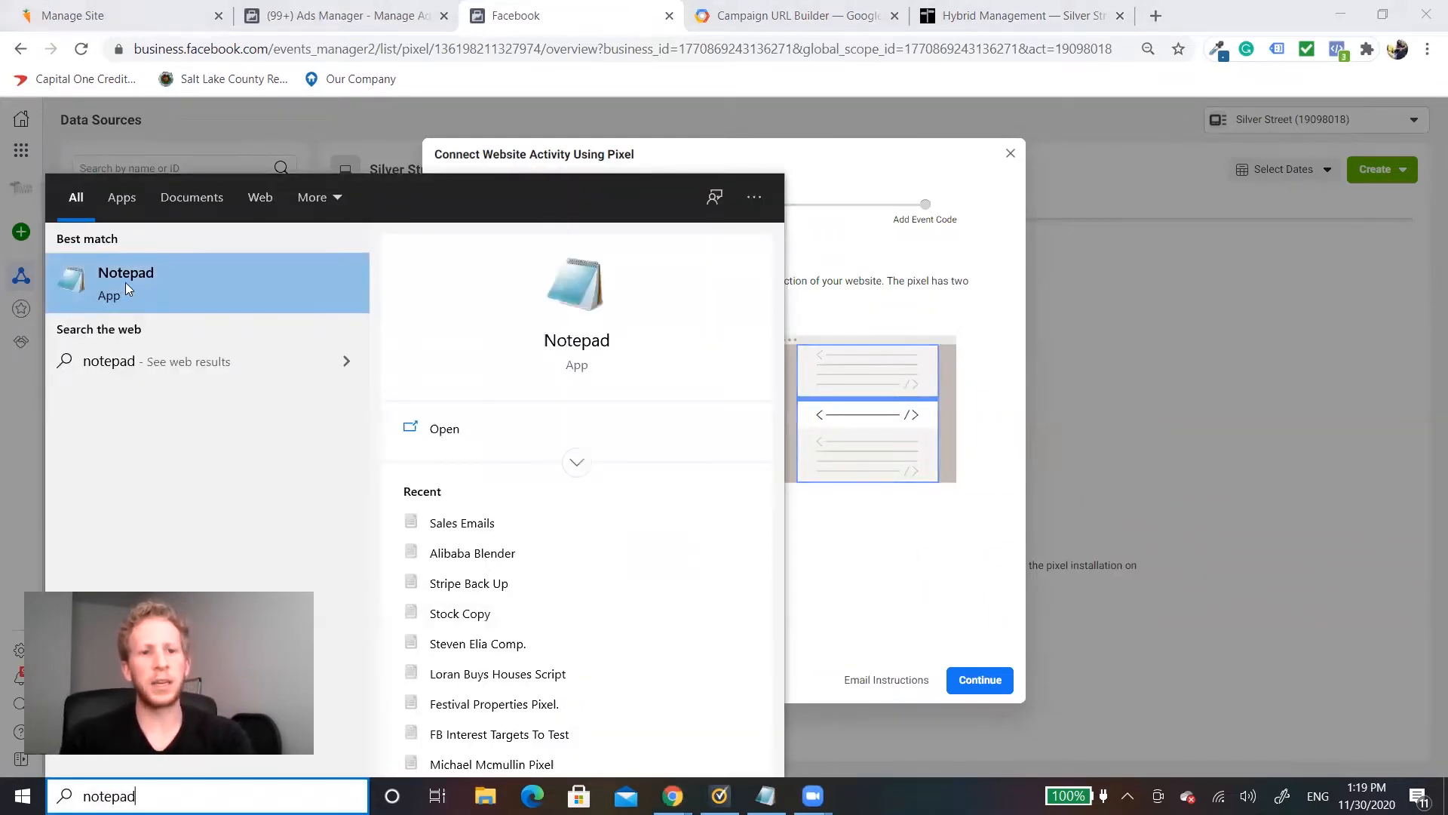
{"action": "key", "text": "Return"}
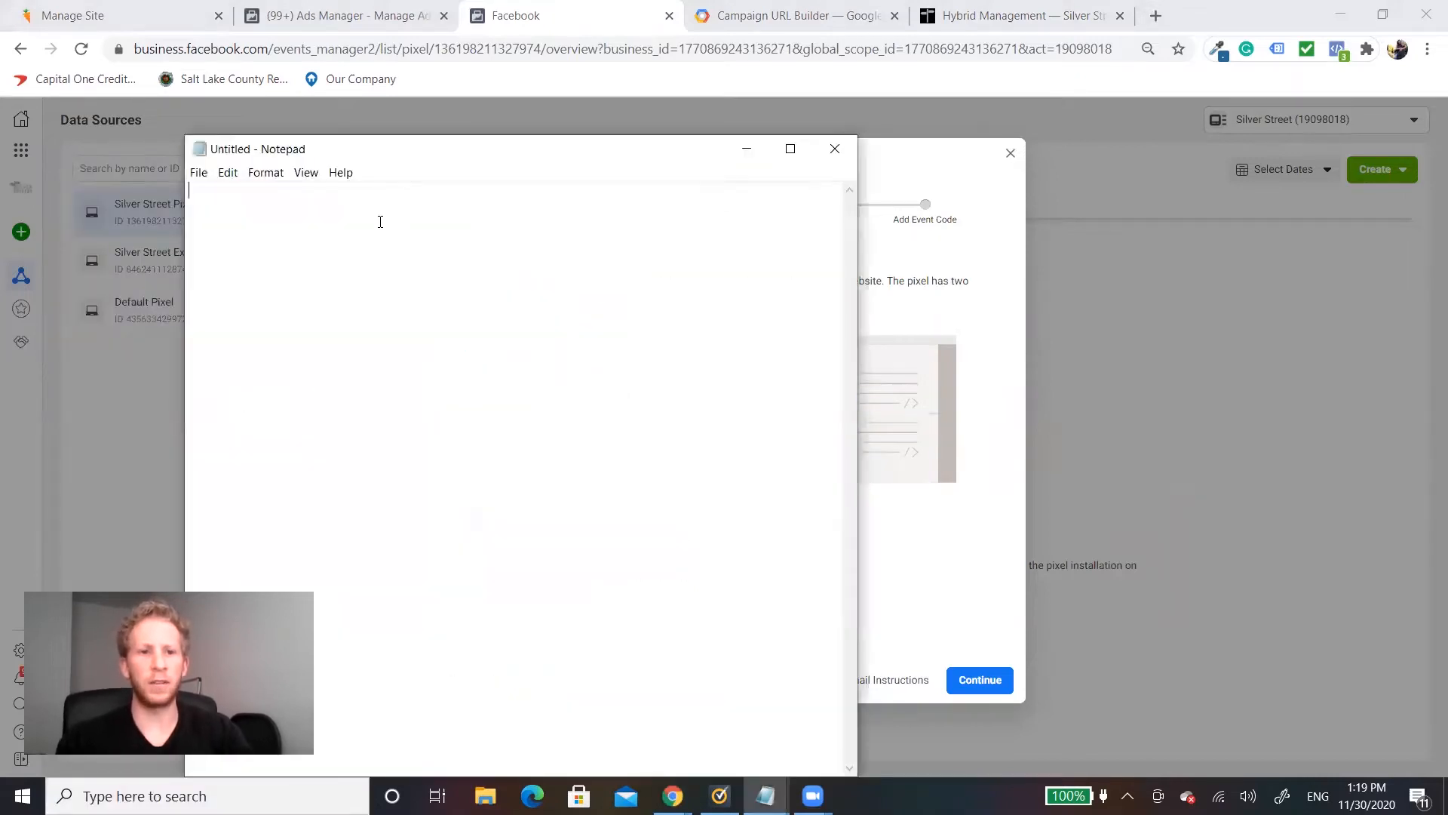
{"action": "key", "text": "ctrl+v"}
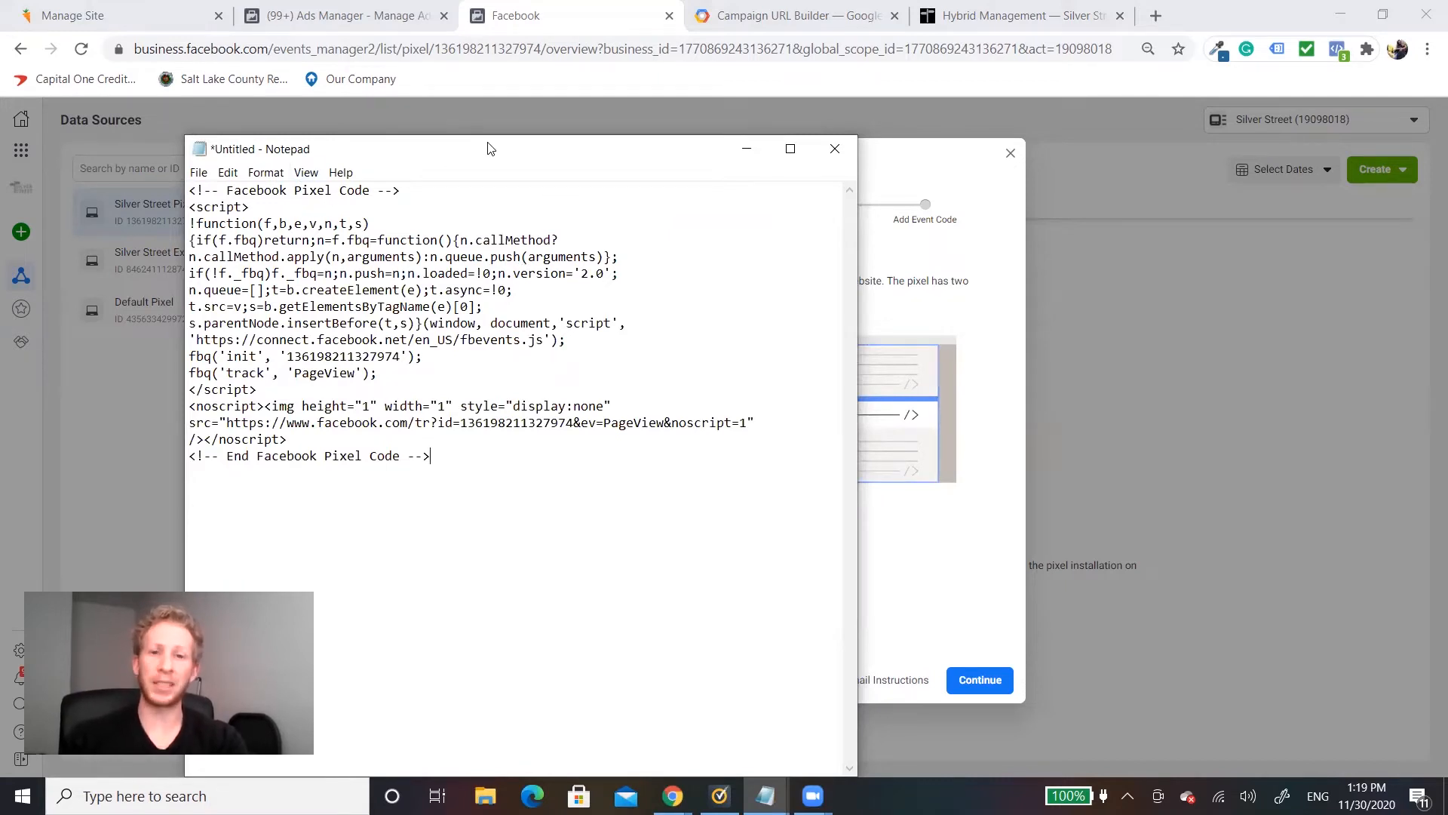
Step: Add a dashed separator line below the pixel code and paste a second copy of the code under it
{"action": "left_click_drag", "start_coordinate": [487, 149], "coordinate": [678, 115]}
{"action": "key", "text": "Return"}
{"action": "key", "text": "Return"}
{"action": "type", "text": "-------------------------------------------------------------"}
{"action": "key", "text": "Return"}
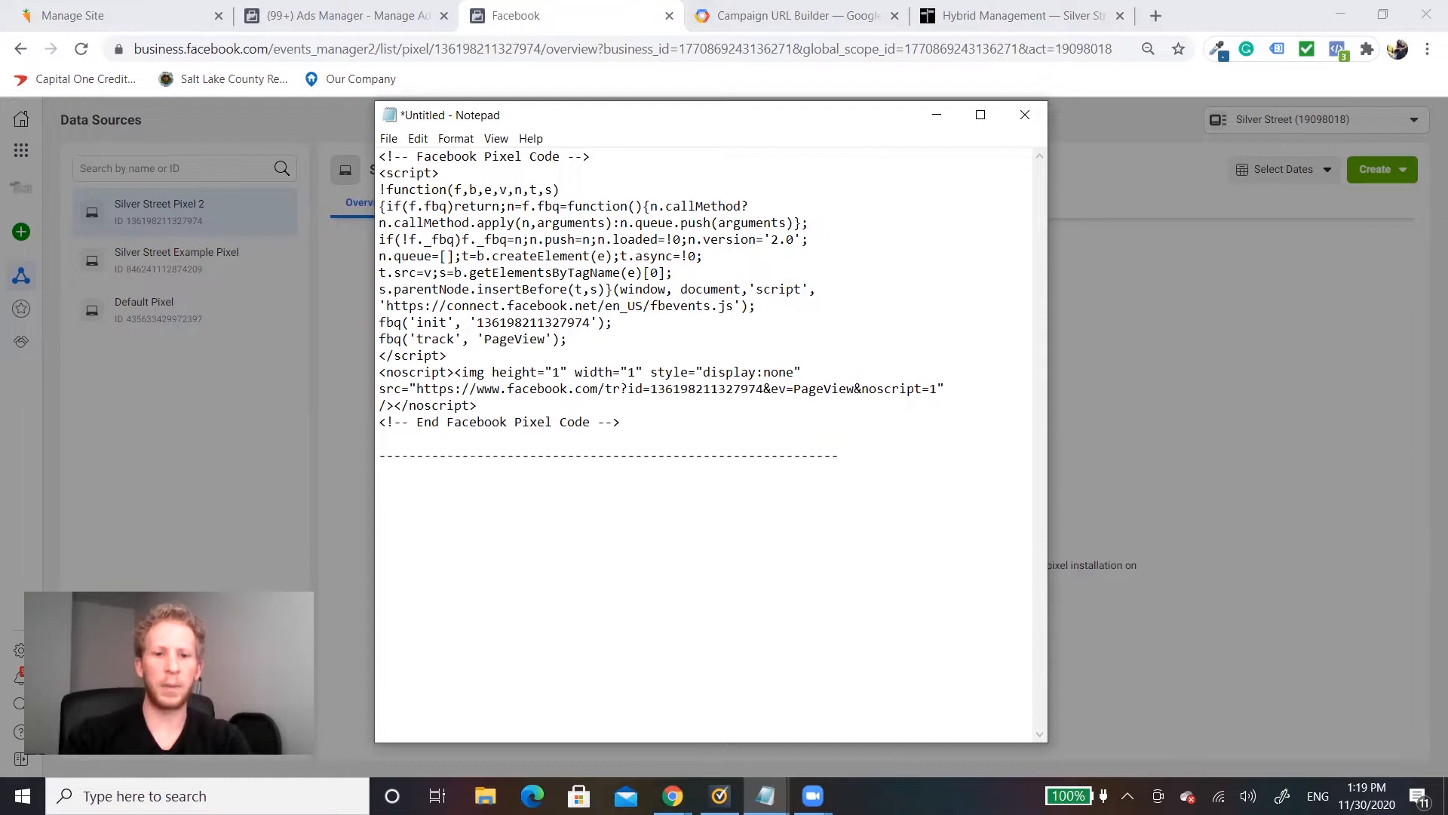
{"action": "key", "text": "ctrl+v"}
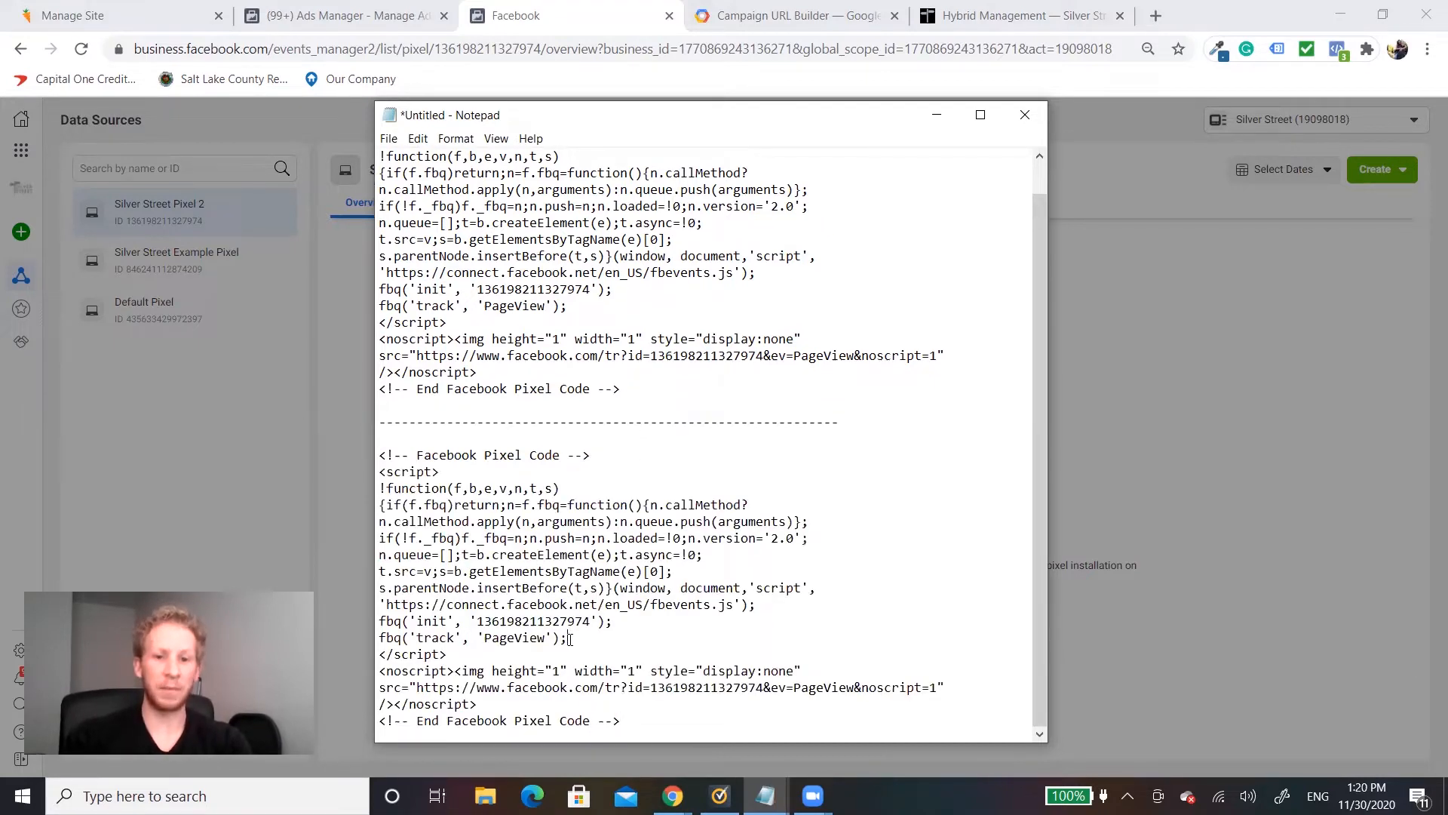
Step: Add the line fbq('track', 'Lead); below the PageView line in the second copy of the pixel code
{"action": "key", "text": "Return"}
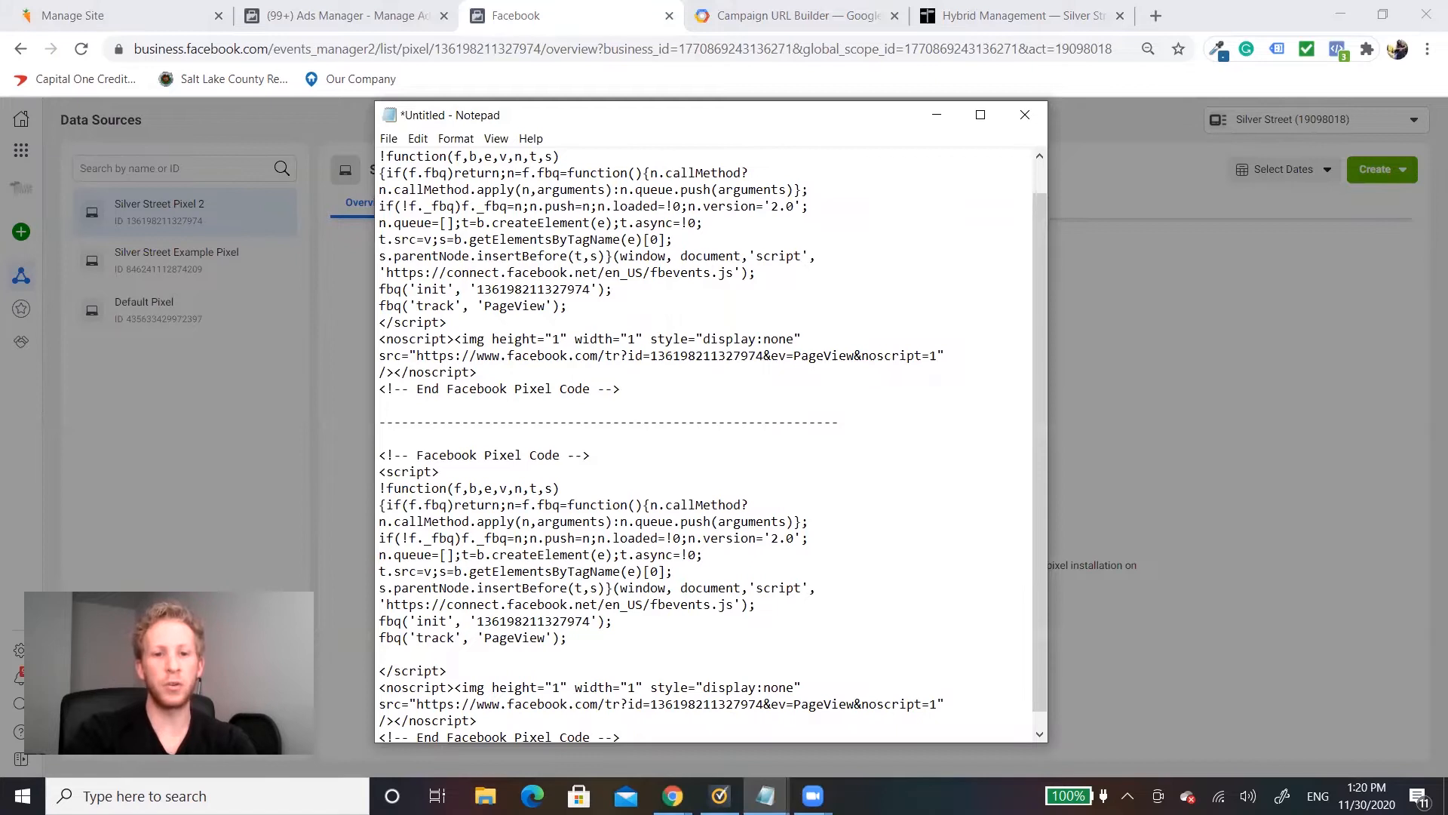
{"action": "type", "text": "fbq"}
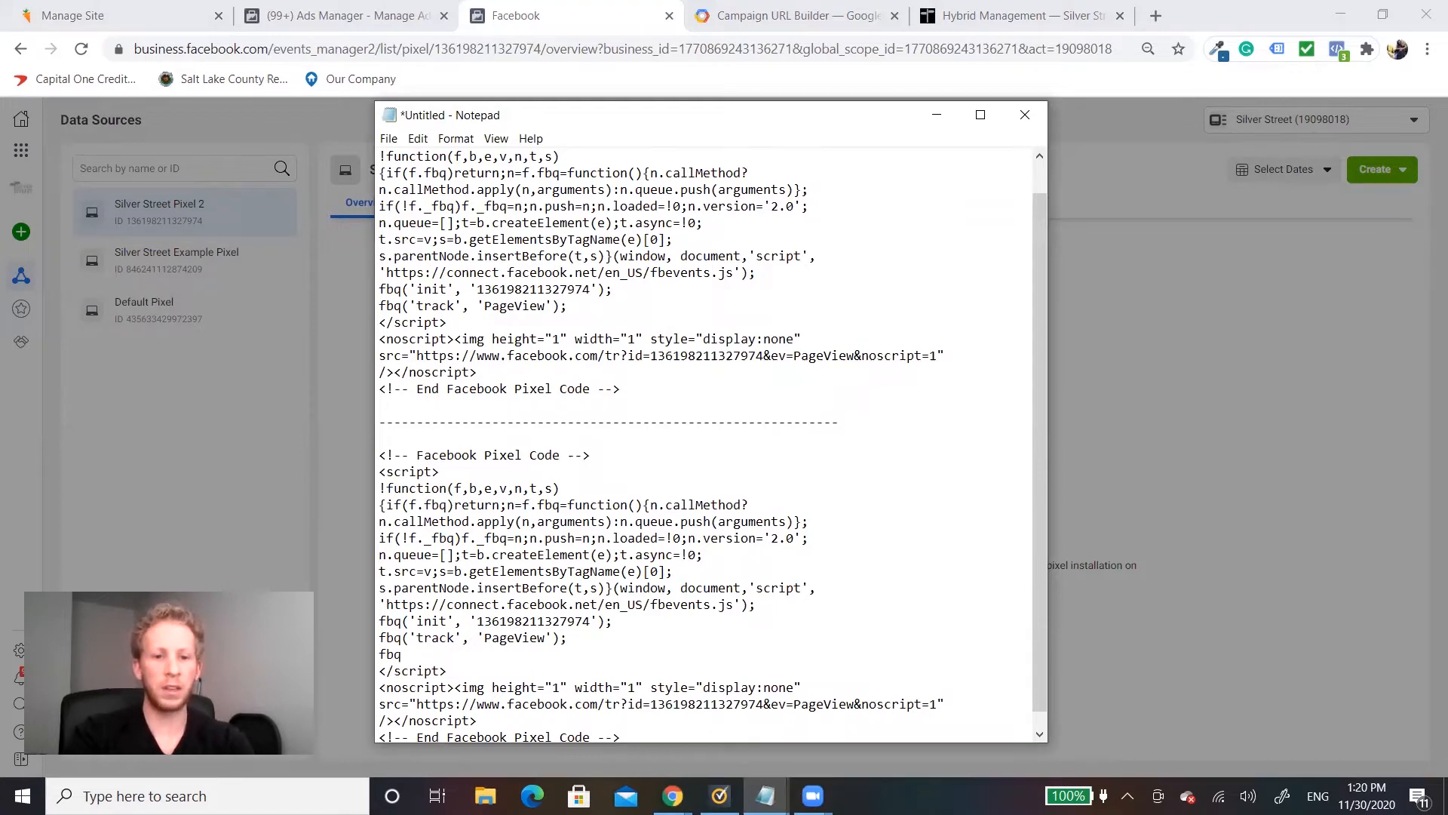
{"action": "type", "text": "('track', 'Lead);"}
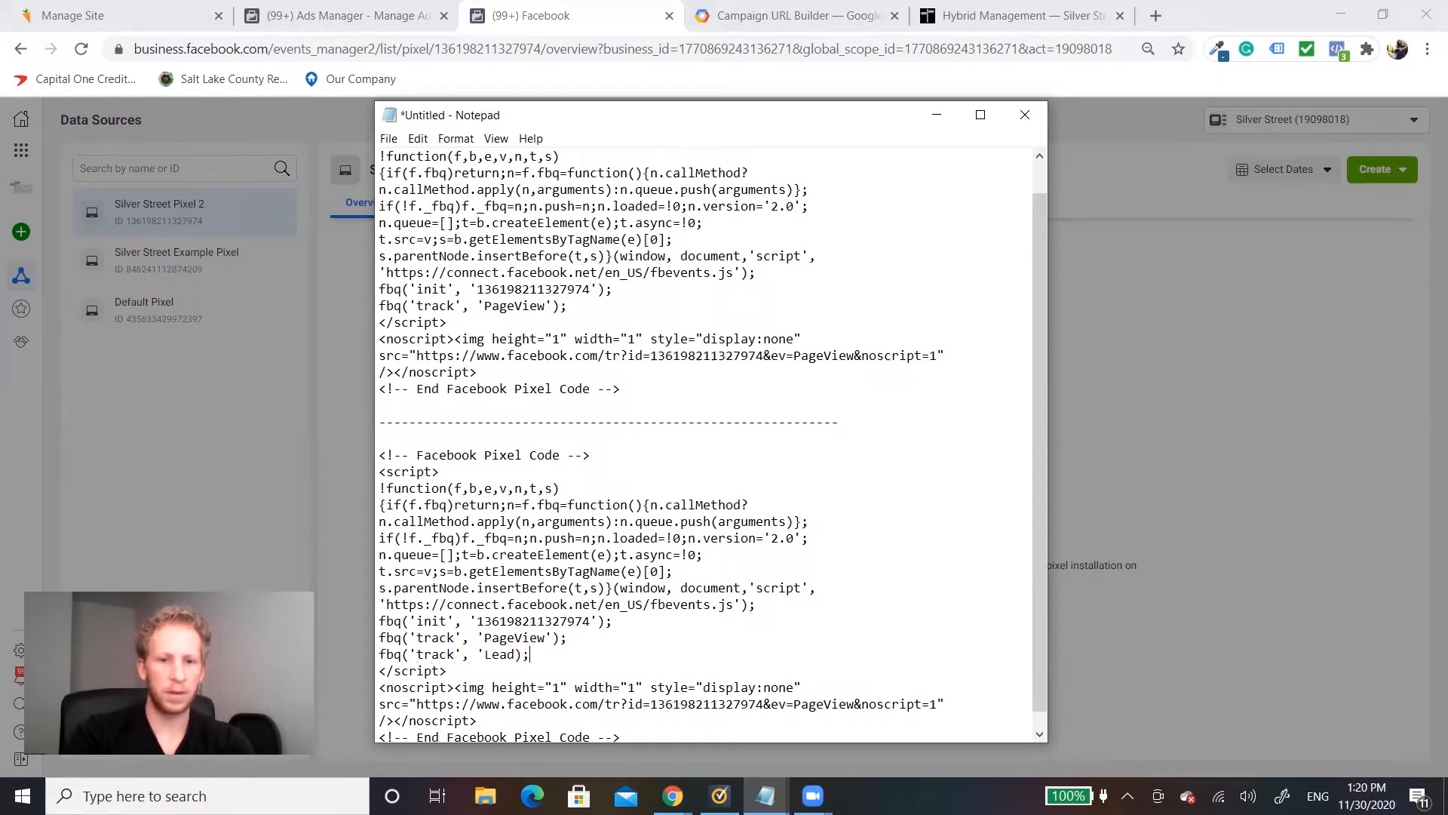
Step: Select the entire first pixel code block above the dashed separator line
{"action": "scroll", "coordinate": [584, 450], "scroll_direction": "down", "scroll_amount": 1}
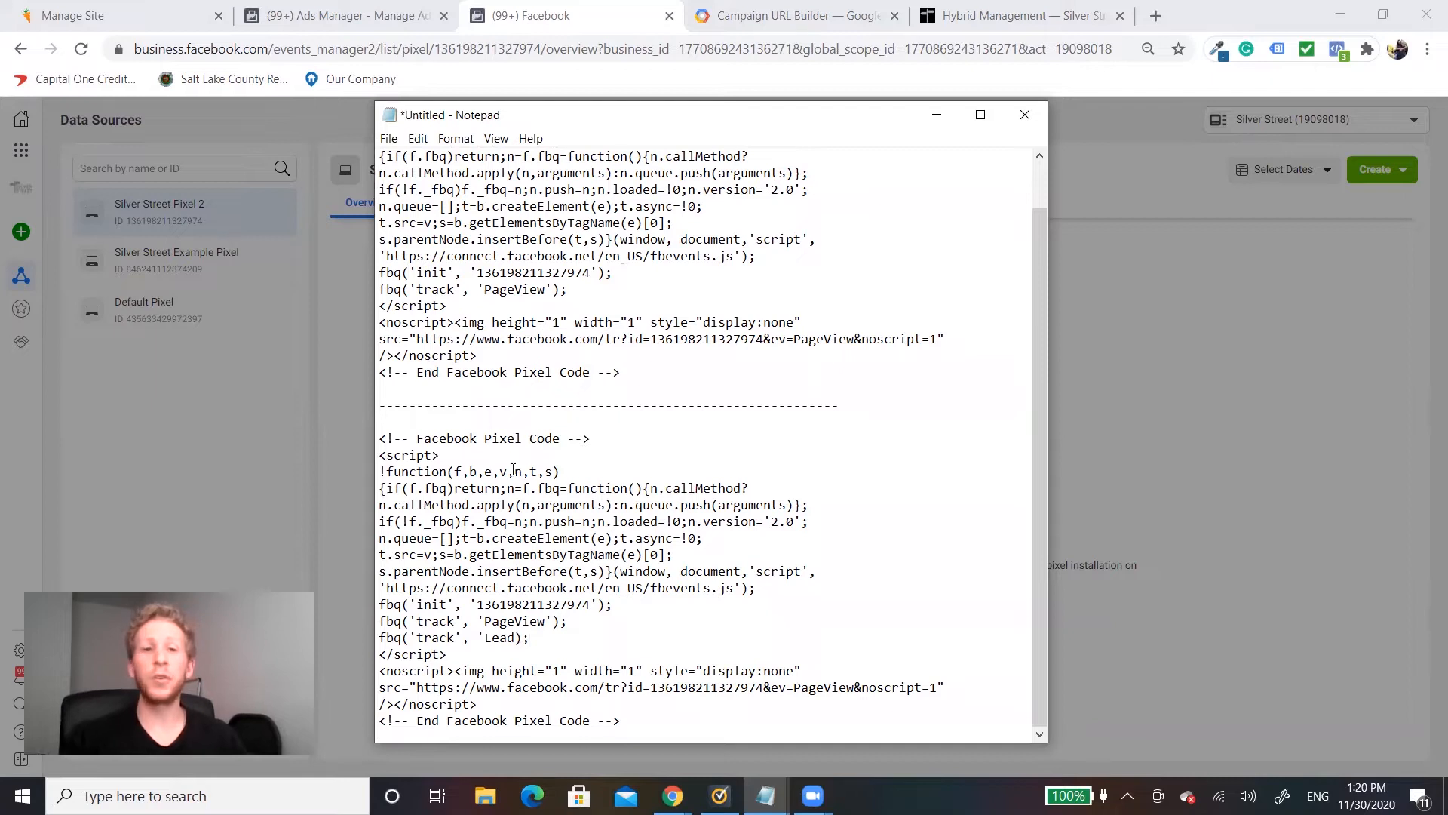
{"action": "scroll", "coordinate": [677, 552], "scroll_direction": "up", "scroll_amount": 1}
{"action": "left_click_drag", "start_coordinate": [620, 422], "coordinate": [373, 147]}
{"action": "key", "text": "ctrl+c"}
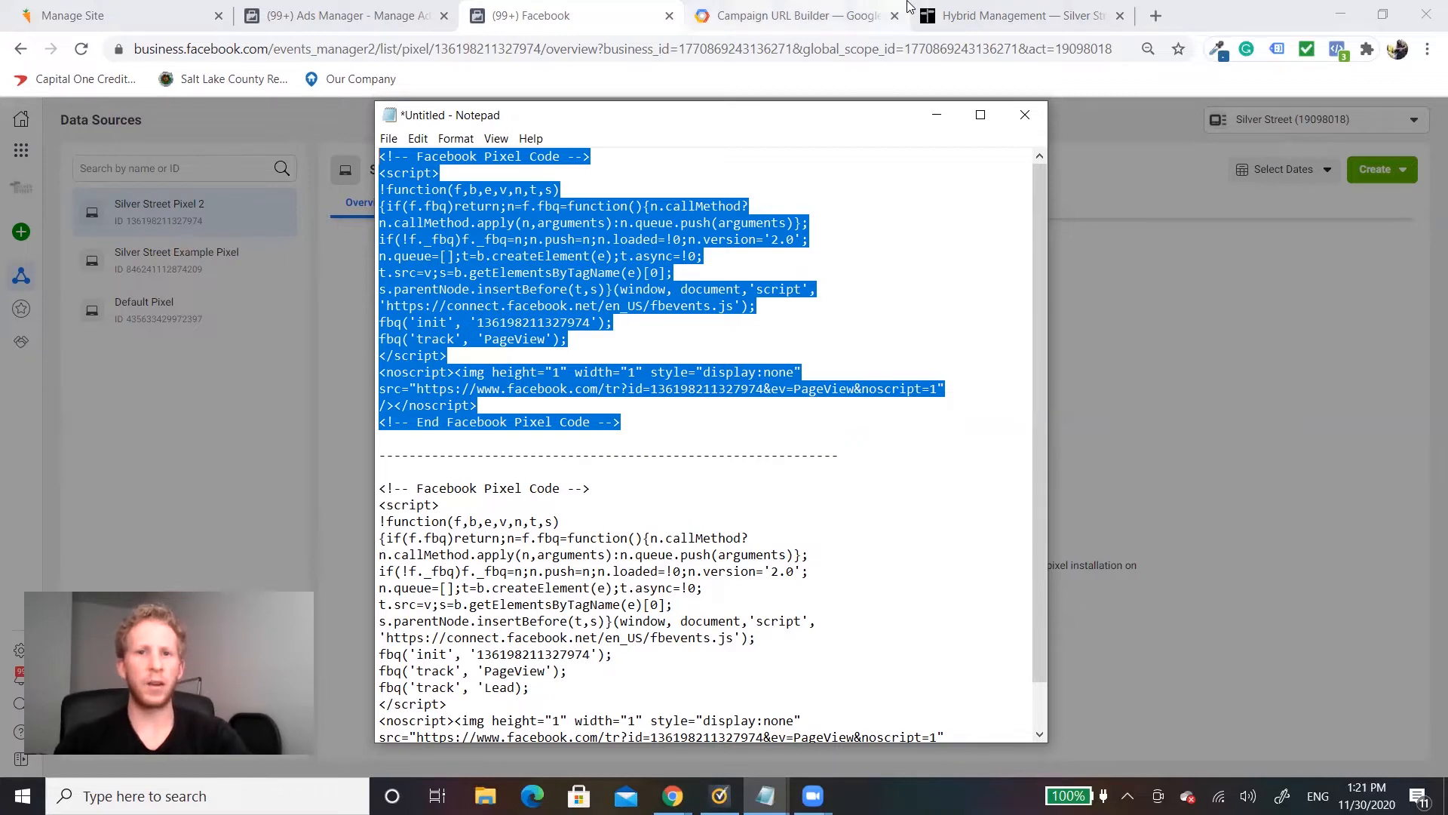
Step: Switch to Carrot's Analytics & Scripts settings and place the cursor at the end of the Head Scripts code
{"action": "left_click", "coordinate": [91, 15]}
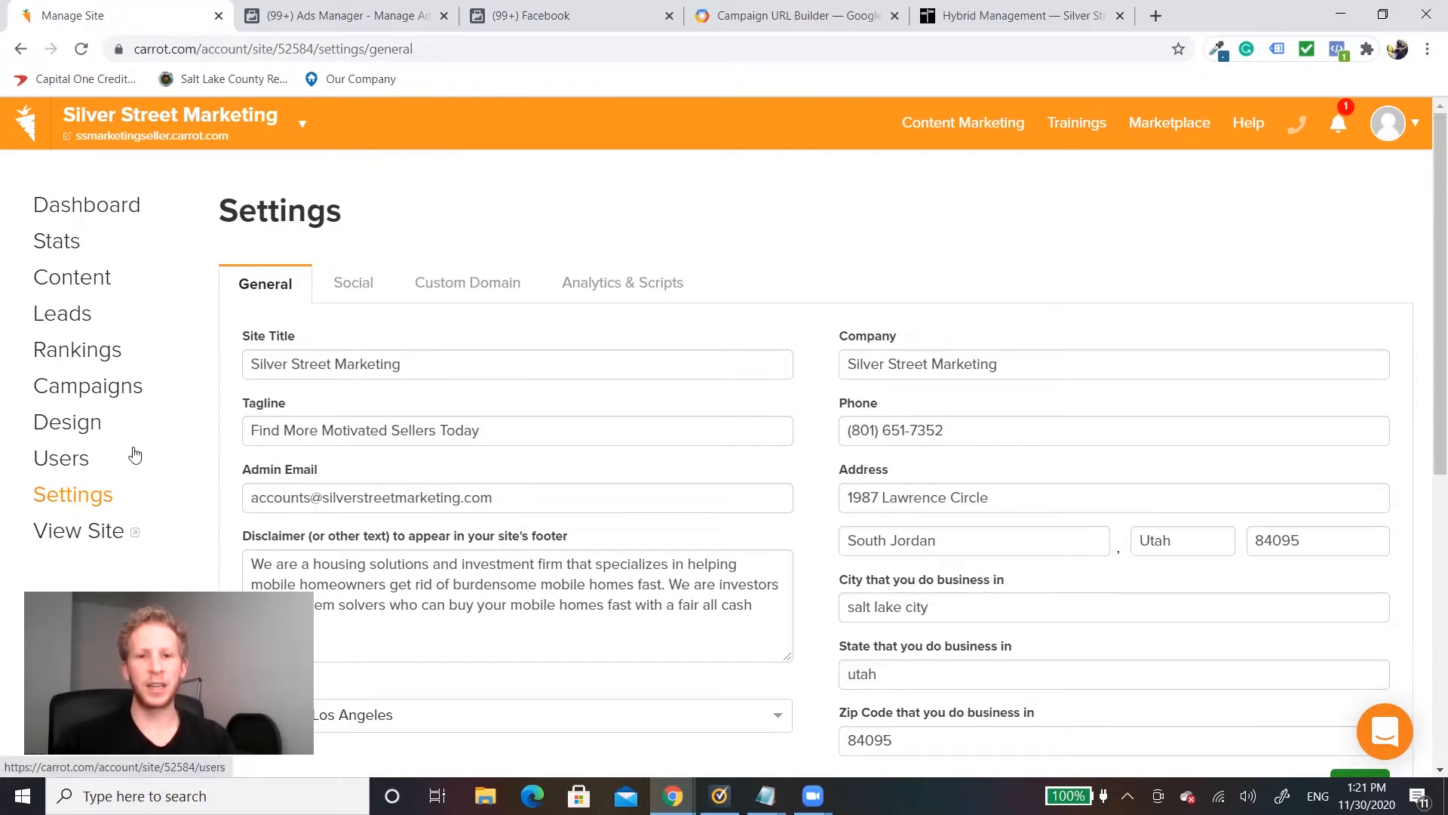
{"action": "left_click", "coordinate": [609, 282]}
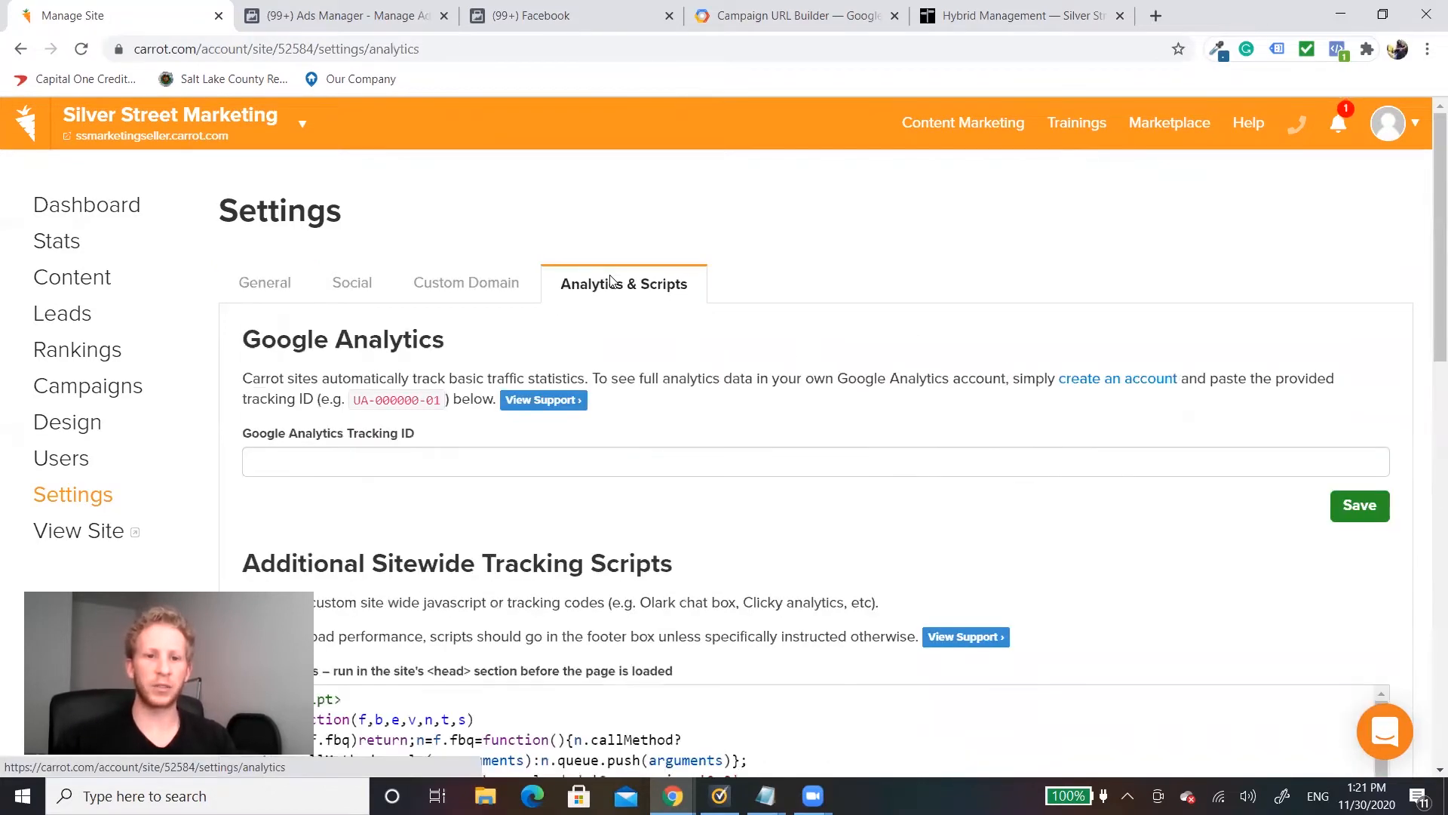
{"action": "scroll", "coordinate": [630, 294], "scroll_direction": "down", "scroll_amount": 6}
{"action": "scroll", "coordinate": [573, 291], "scroll_direction": "down", "scroll_amount": 1}
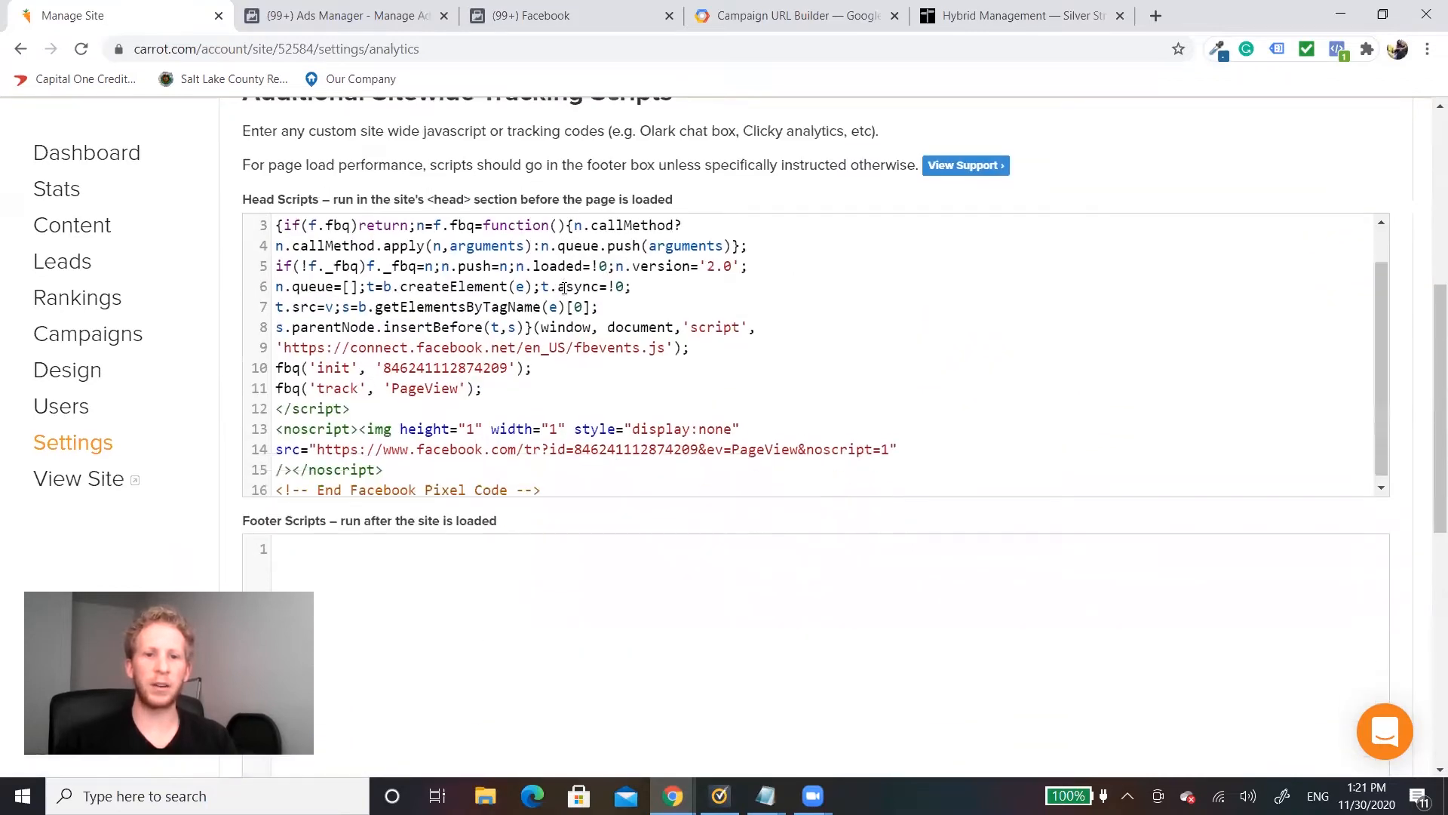
{"action": "scroll", "coordinate": [642, 407], "scroll_direction": "up", "scroll_amount": 1}
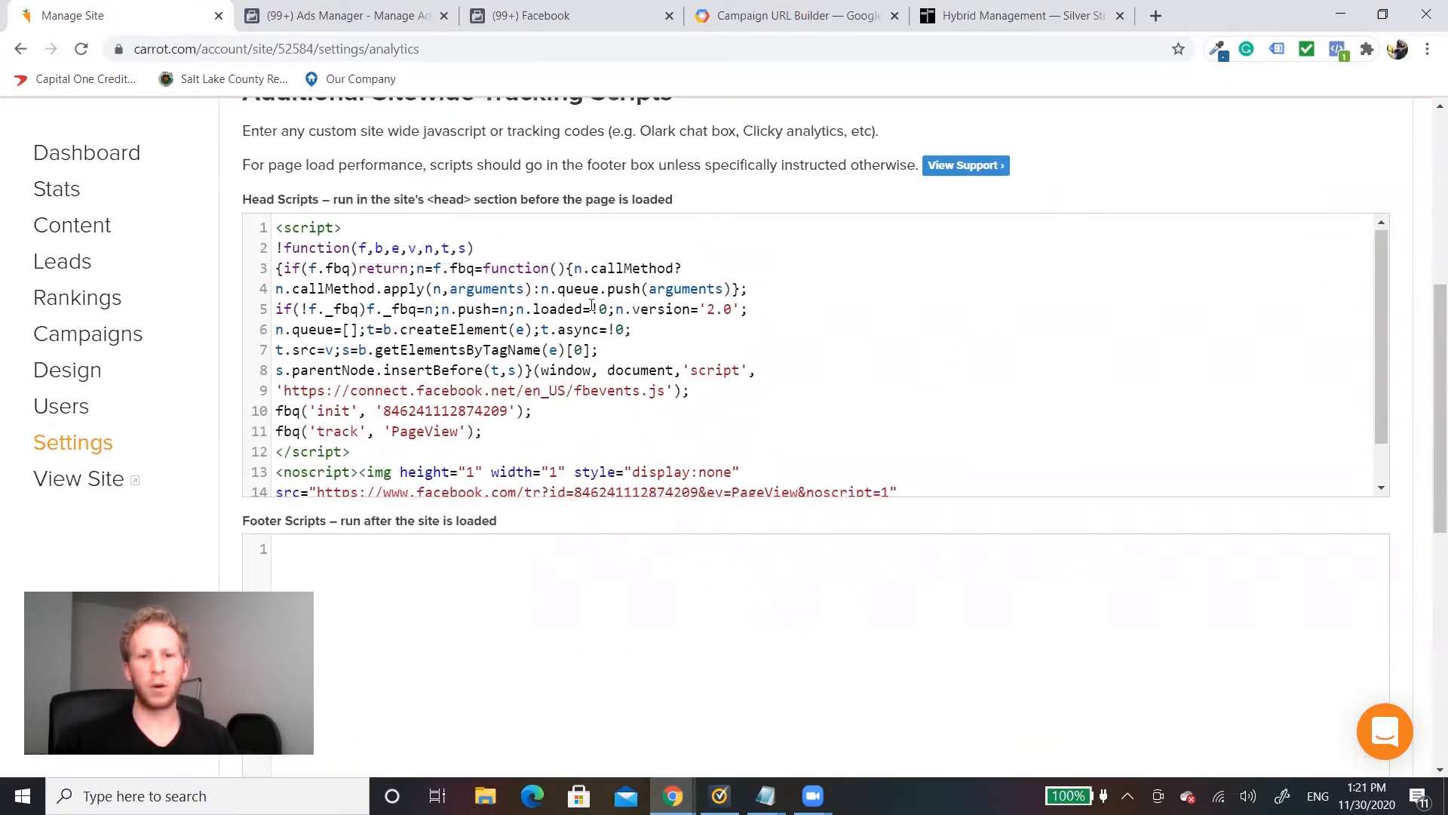
{"action": "scroll", "coordinate": [603, 453], "scroll_direction": "down", "scroll_amount": 1}
{"action": "left_click", "coordinate": [591, 462]}
{"action": "left_click", "coordinate": [597, 477]}
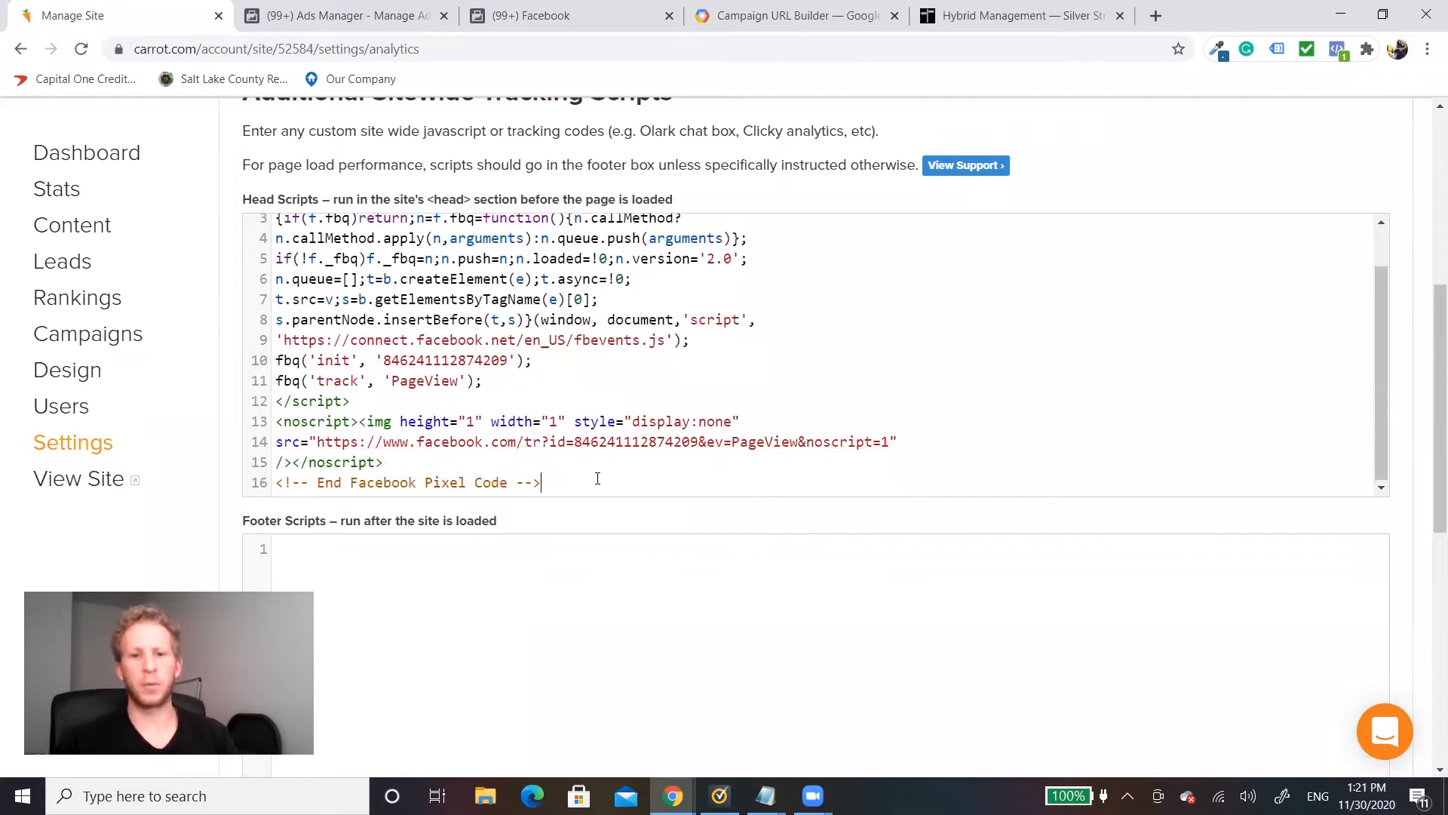
Step: Paste the copied base pixel code two lines below the existing pixel code in the Head Scripts and save the sitewide tracking scripts
{"action": "key", "text": "Return"}
{"action": "key", "text": "Return"}
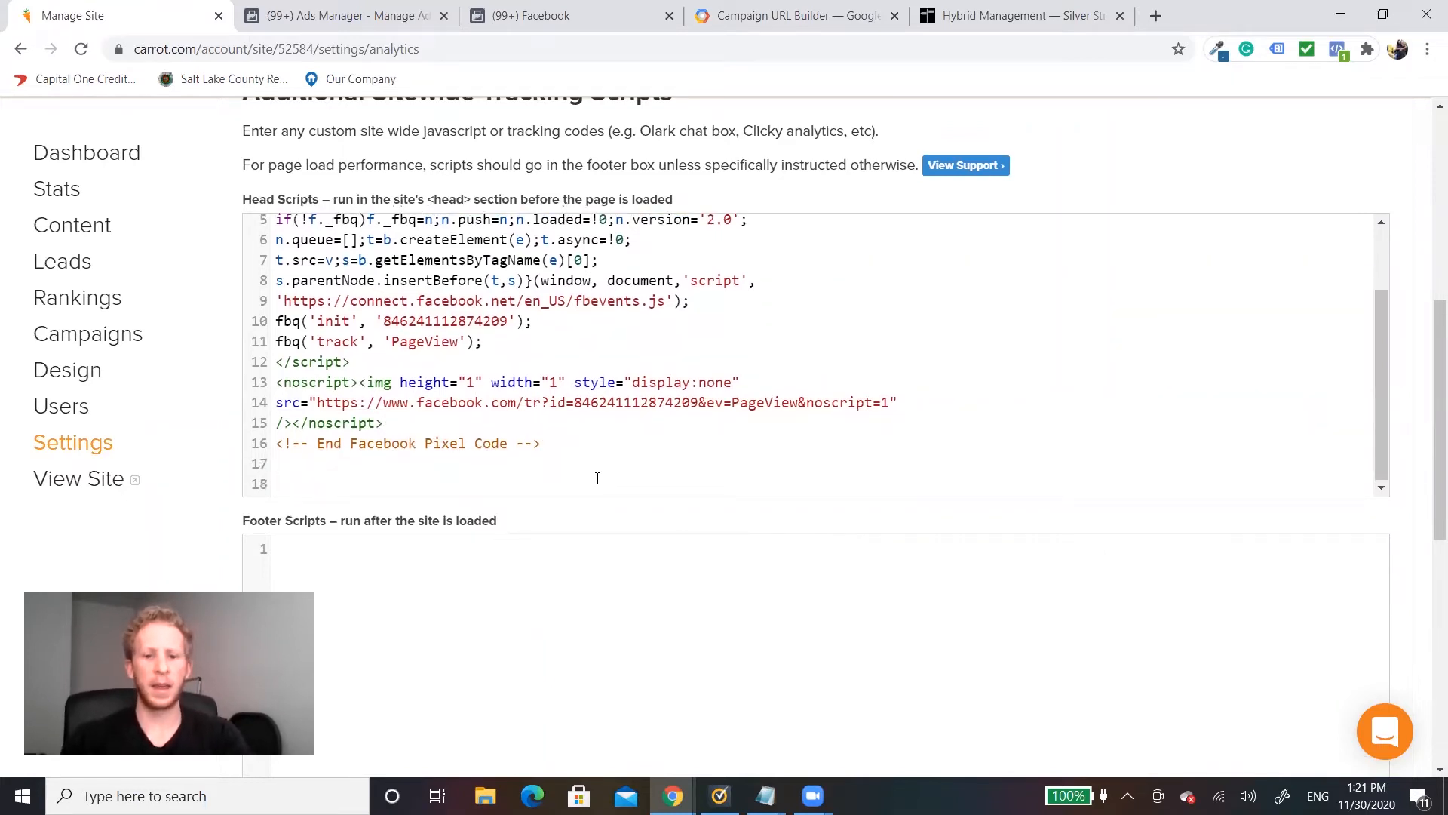
{"action": "key", "text": "ctrl+v"}
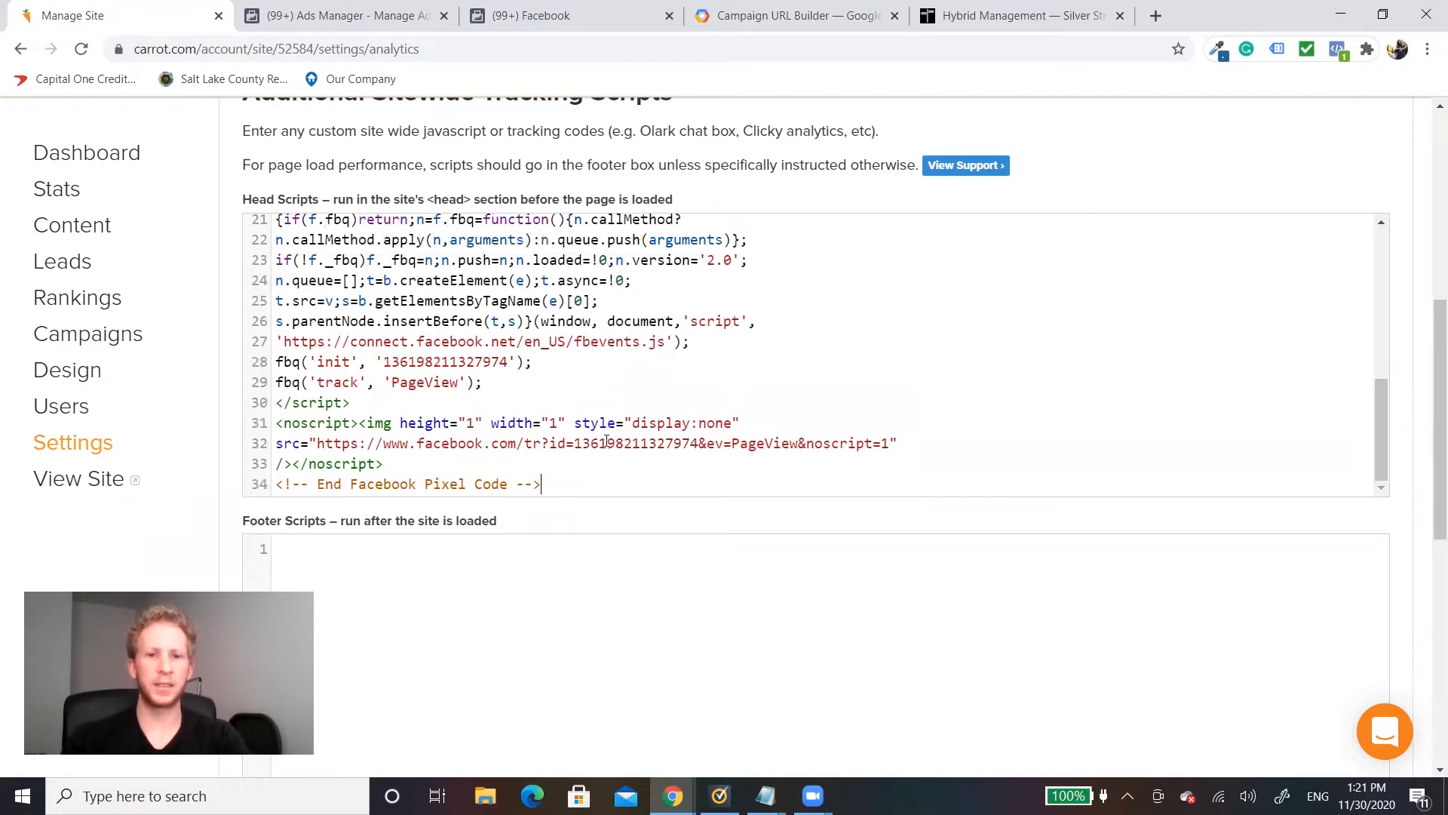
{"action": "scroll", "coordinate": [607, 441], "scroll_direction": "up", "scroll_amount": 3}
{"action": "scroll", "coordinate": [483, 270], "scroll_direction": "down", "scroll_amount": 3}
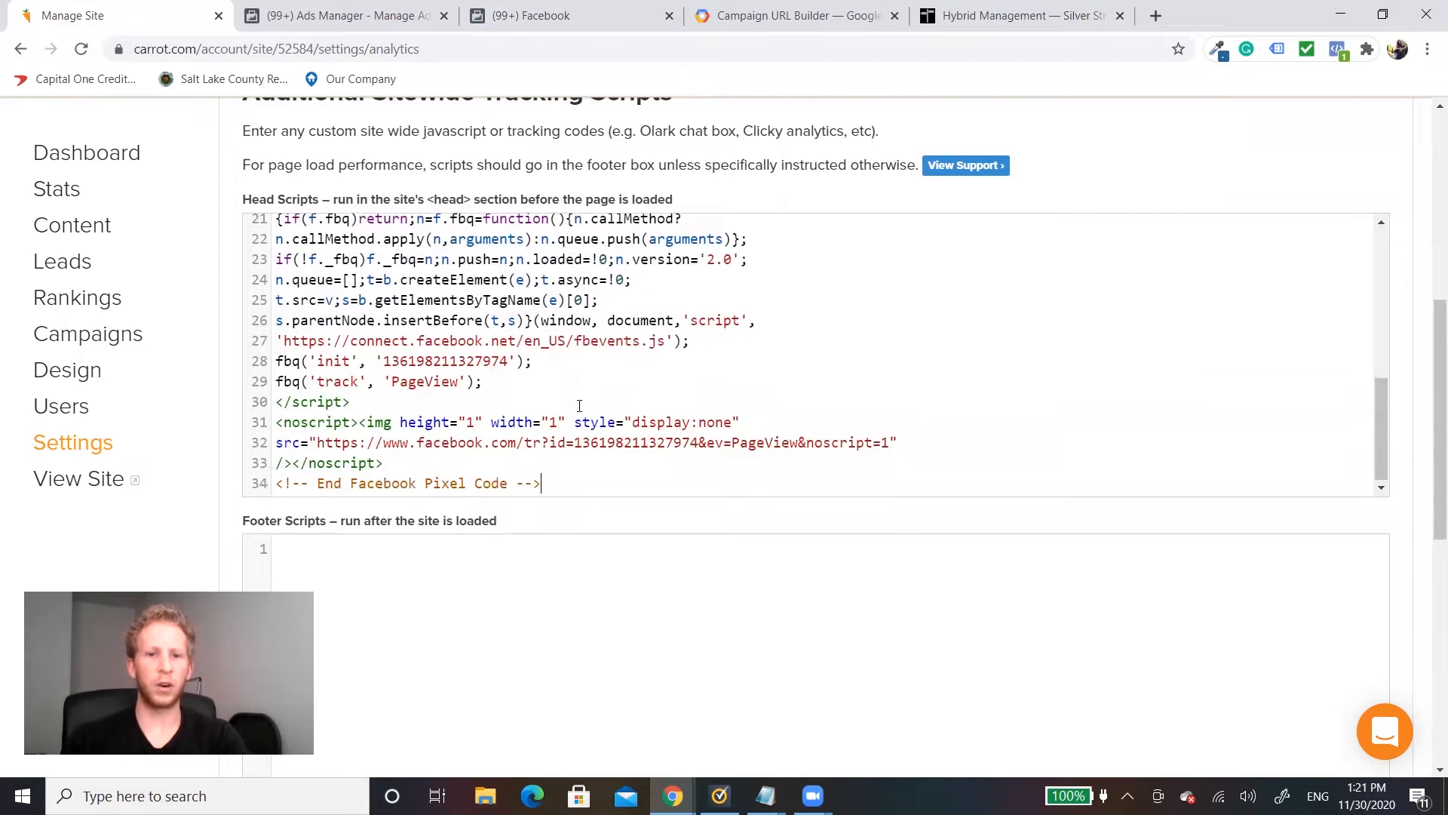
{"action": "scroll", "coordinate": [1341, 447], "scroll_direction": "down", "scroll_amount": 5}
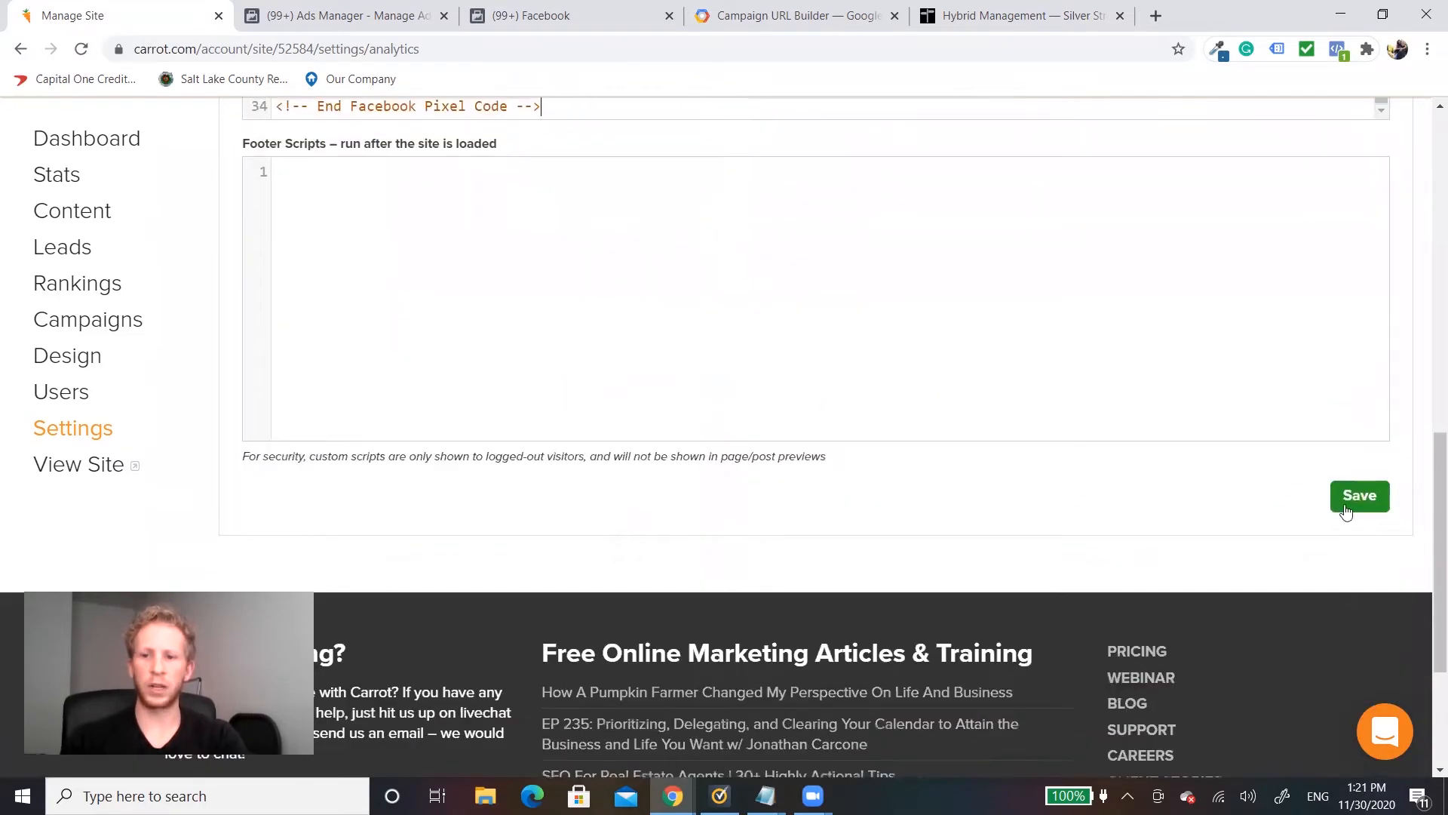
{"action": "left_click", "coordinate": [1349, 494]}
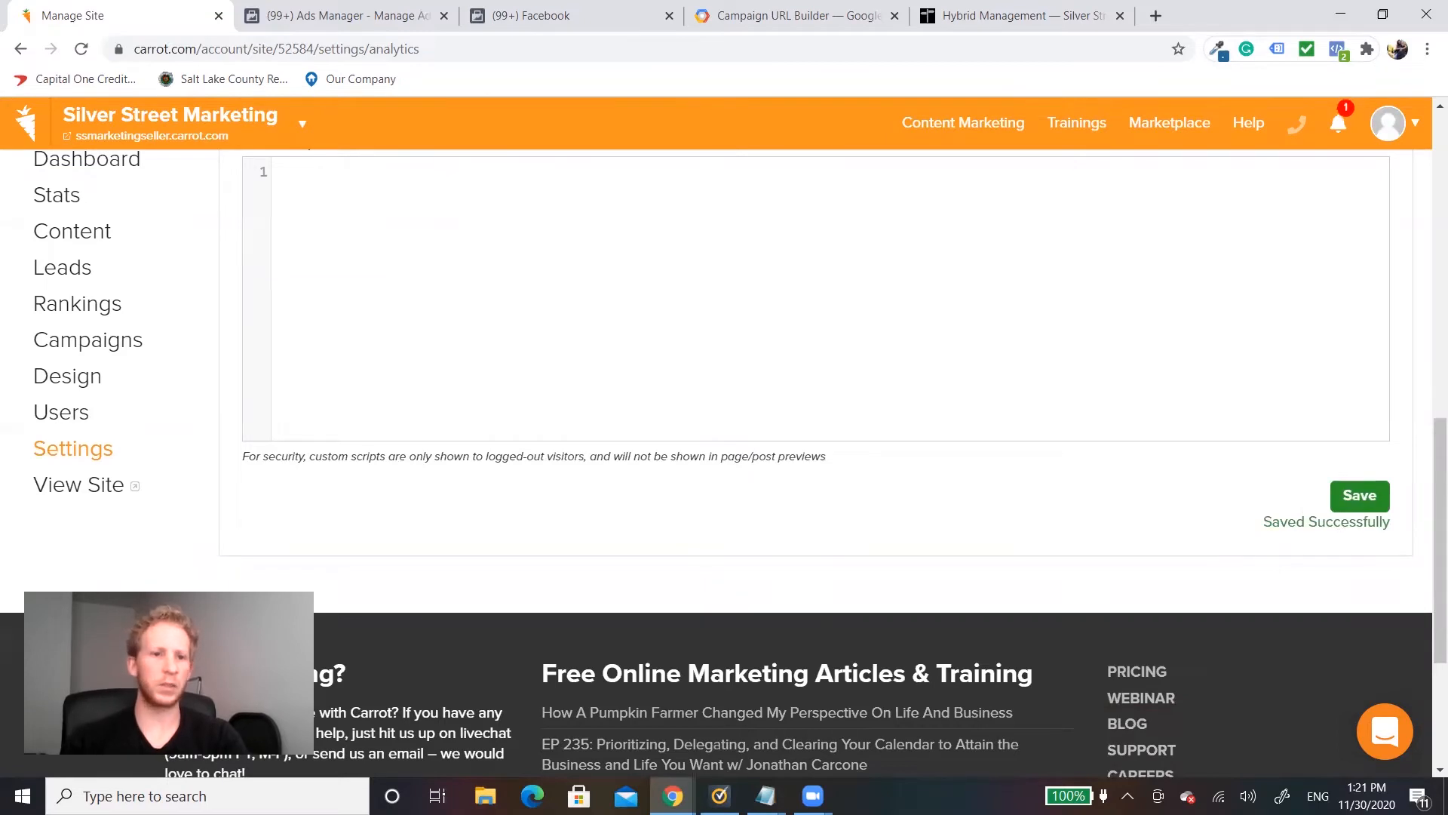
Step: Switch to Notepad and copy the entire second pixel code block, which contains the Lead event line, below the dashed separator
{"action": "scroll", "coordinate": [298, 362], "scroll_direction": "up", "scroll_amount": 4}
{"action": "scroll", "coordinate": [538, 394], "scroll_direction": "up", "scroll_amount": 1}
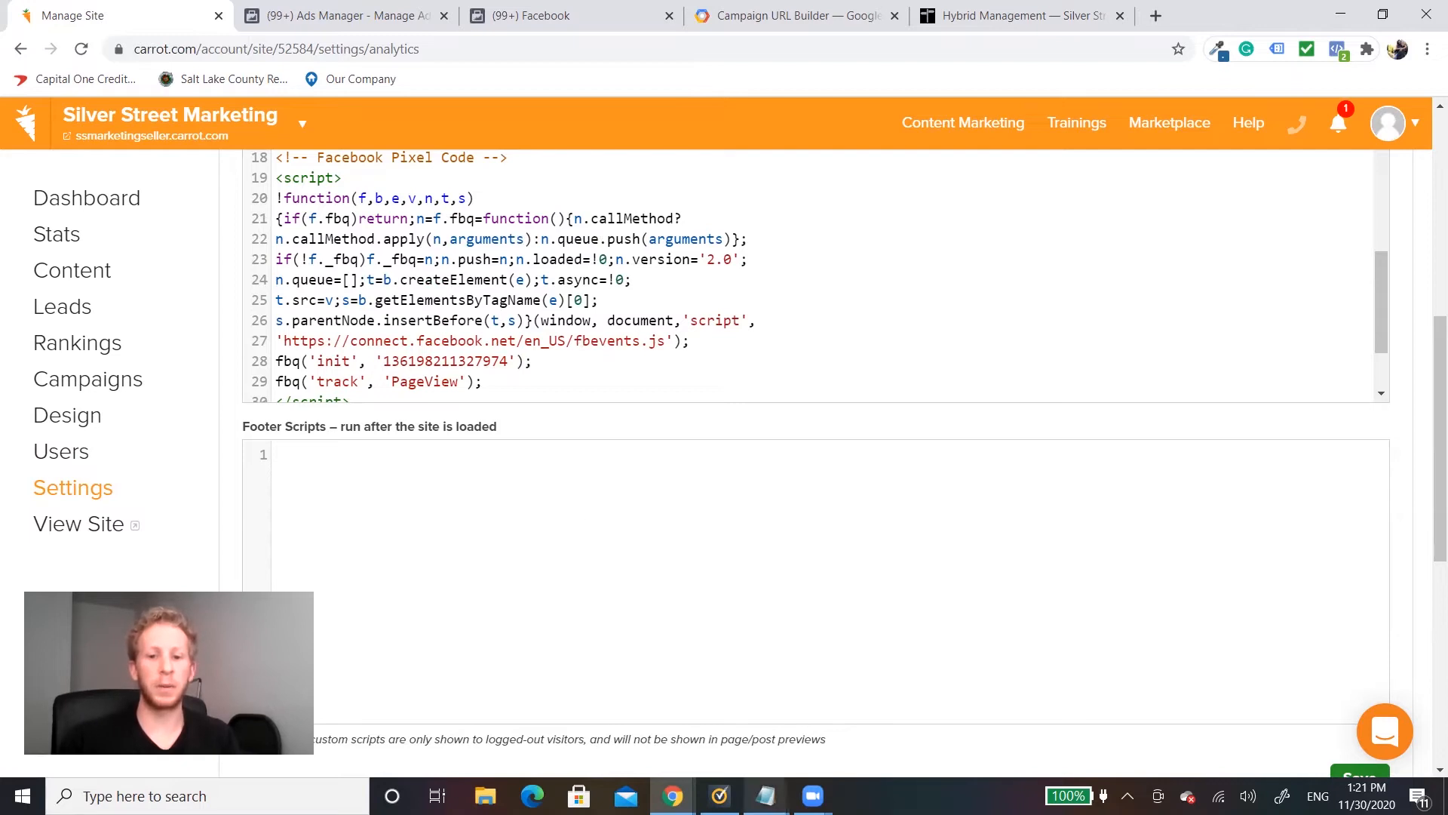
{"action": "mouse_move", "coordinate": [765, 786]}
{"action": "left_click", "coordinate": [830, 713]}
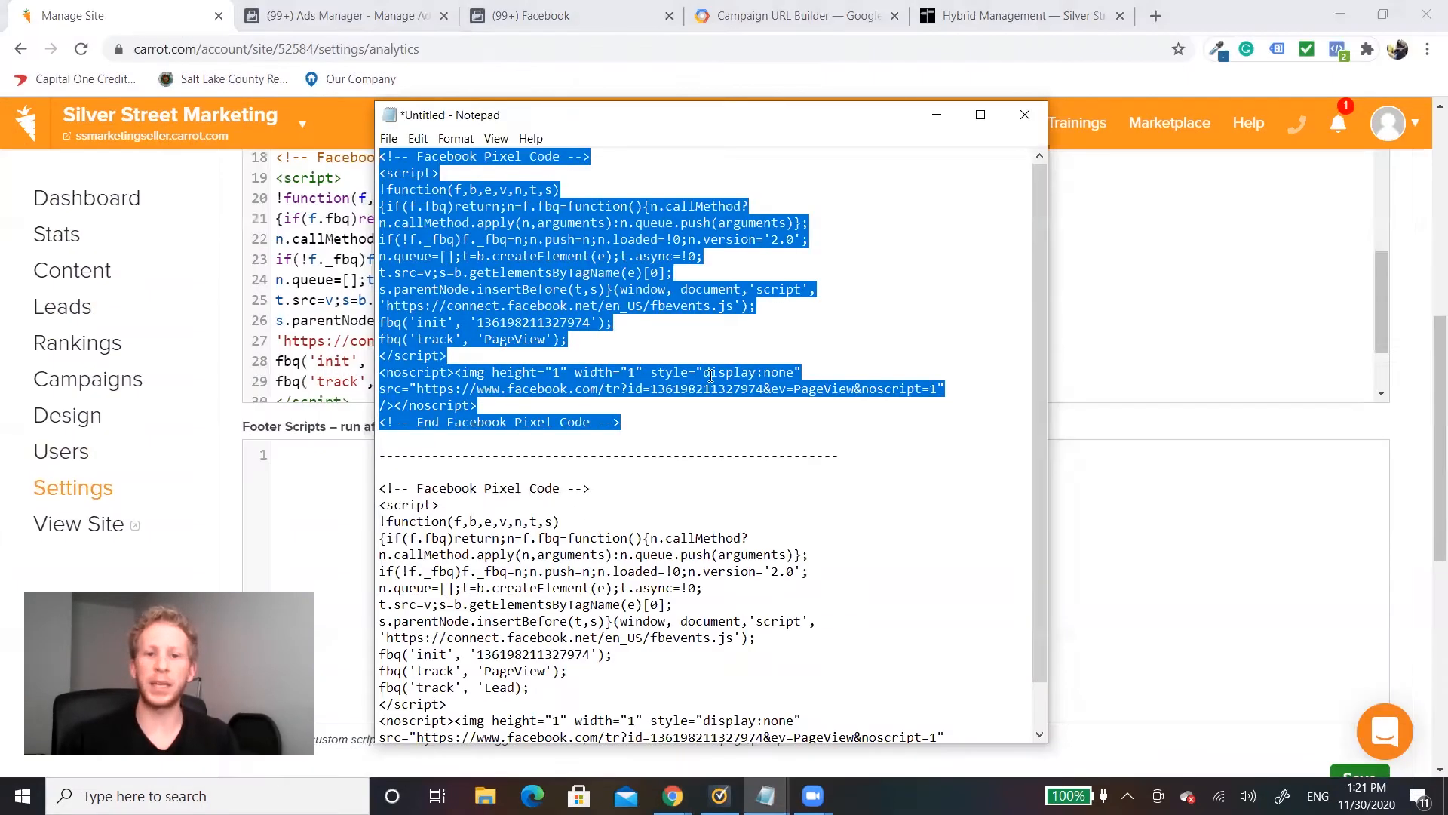
{"action": "scroll", "coordinate": [710, 375], "scroll_direction": "down", "scroll_amount": 1}
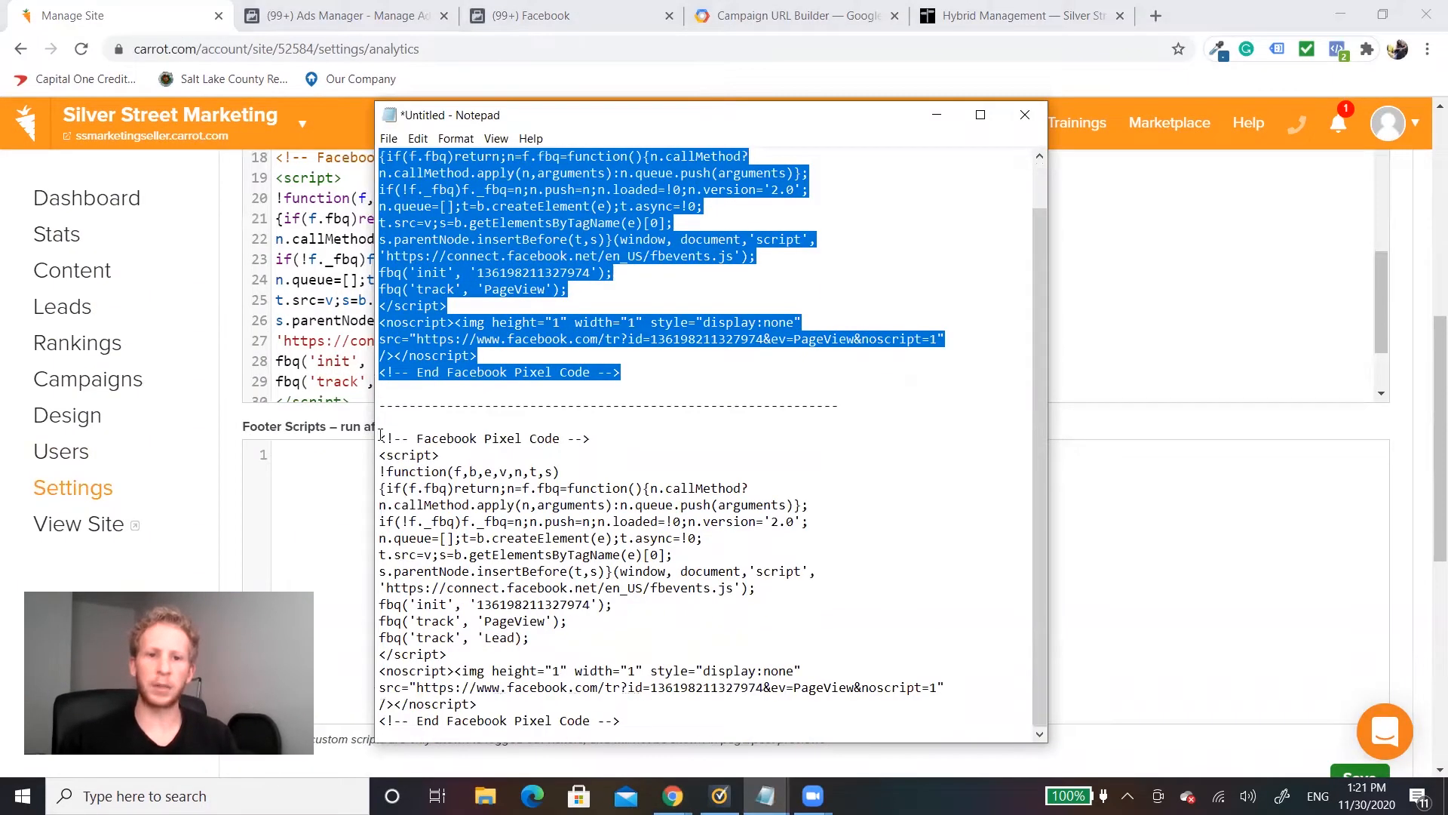
{"action": "left_click_drag", "start_coordinate": [381, 436], "coordinate": [699, 724]}
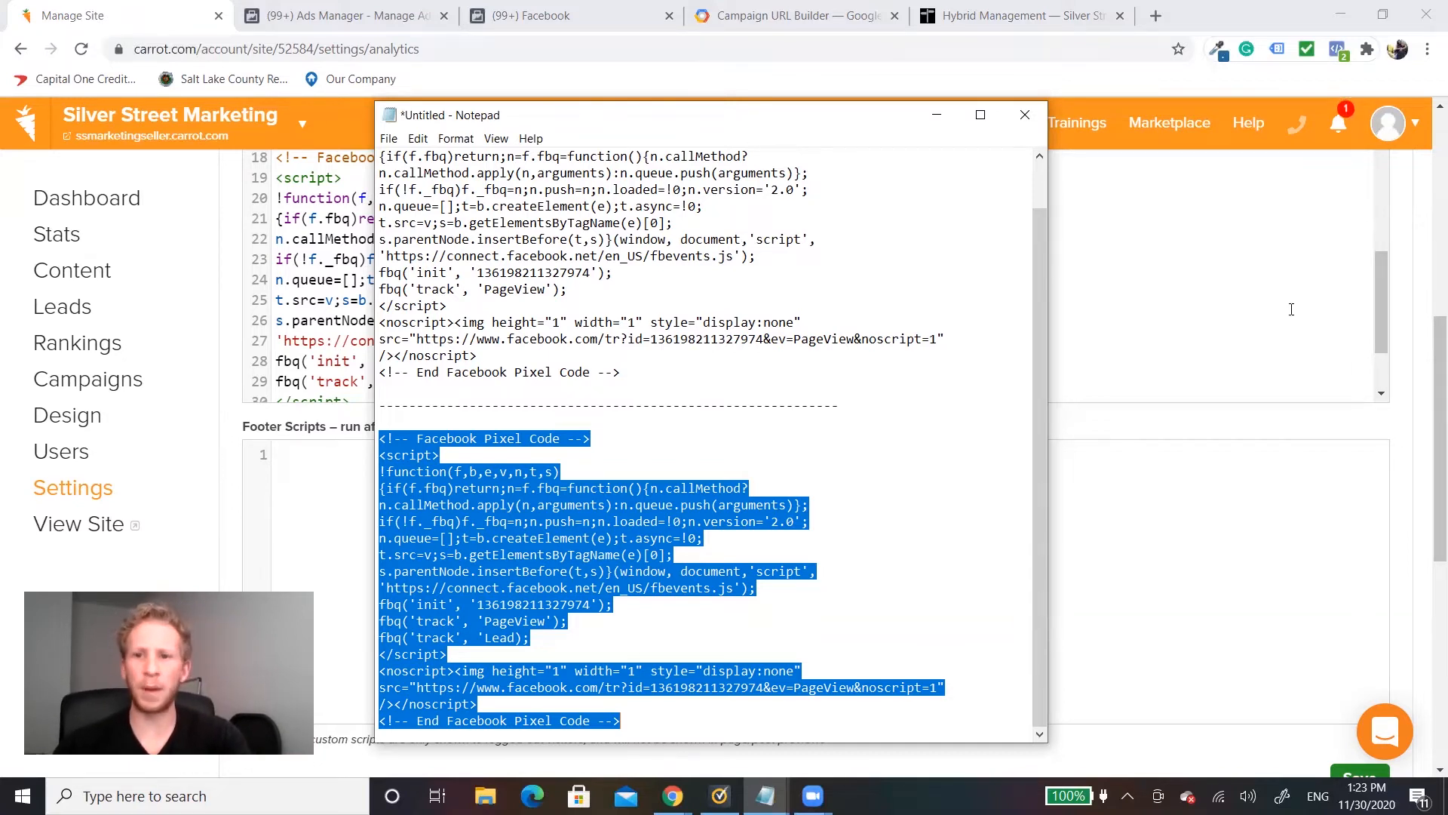
Step: Switch back to Carrot and open the content page "Step 2 of 2: Help Us With A Few More Bits Of Information..." for editing
{"action": "left_click", "coordinate": [1348, 443]}
{"action": "scroll", "coordinate": [46, 347], "scroll_direction": "up", "scroll_amount": 5}
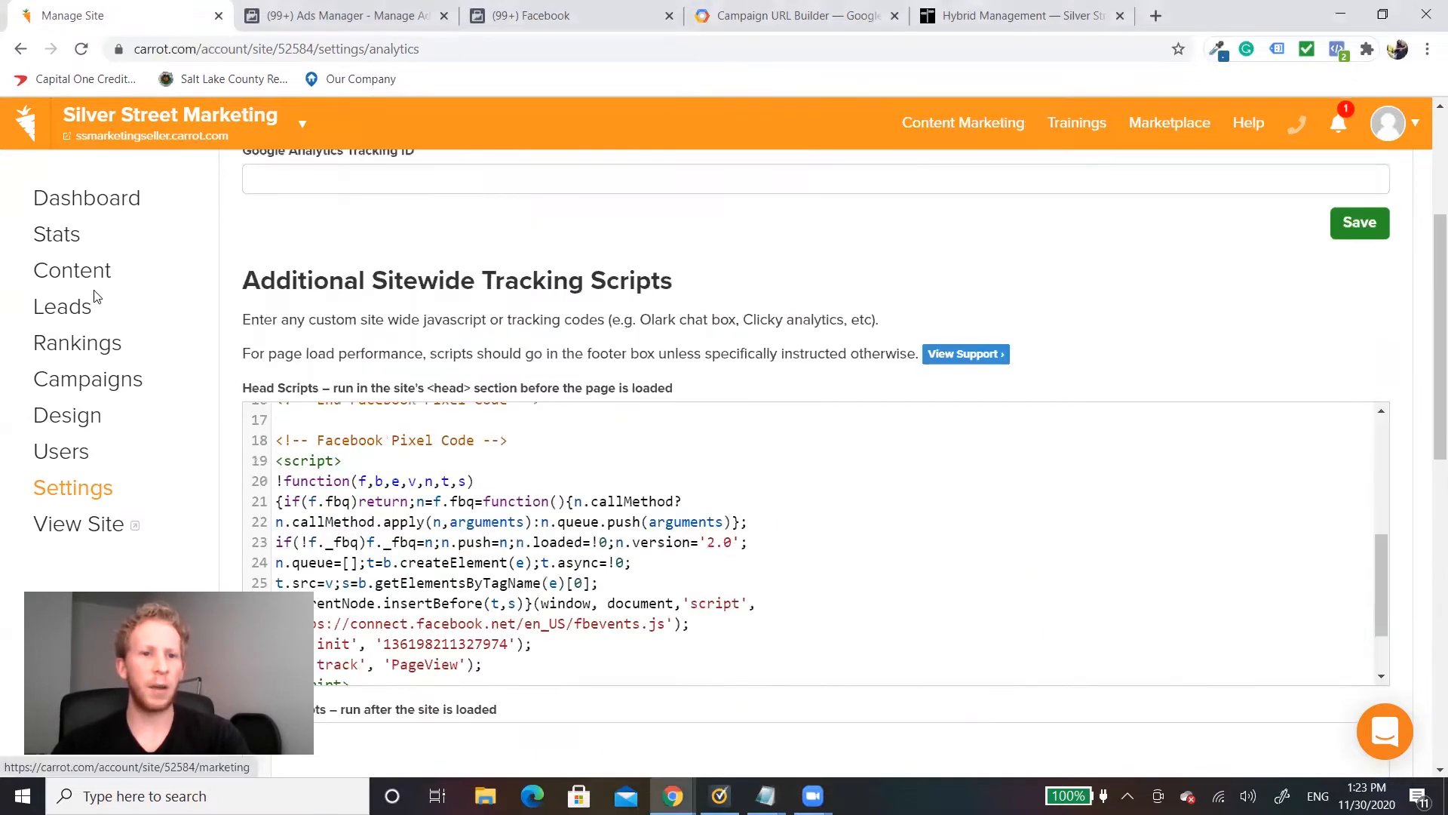
{"action": "left_click", "coordinate": [90, 282]}
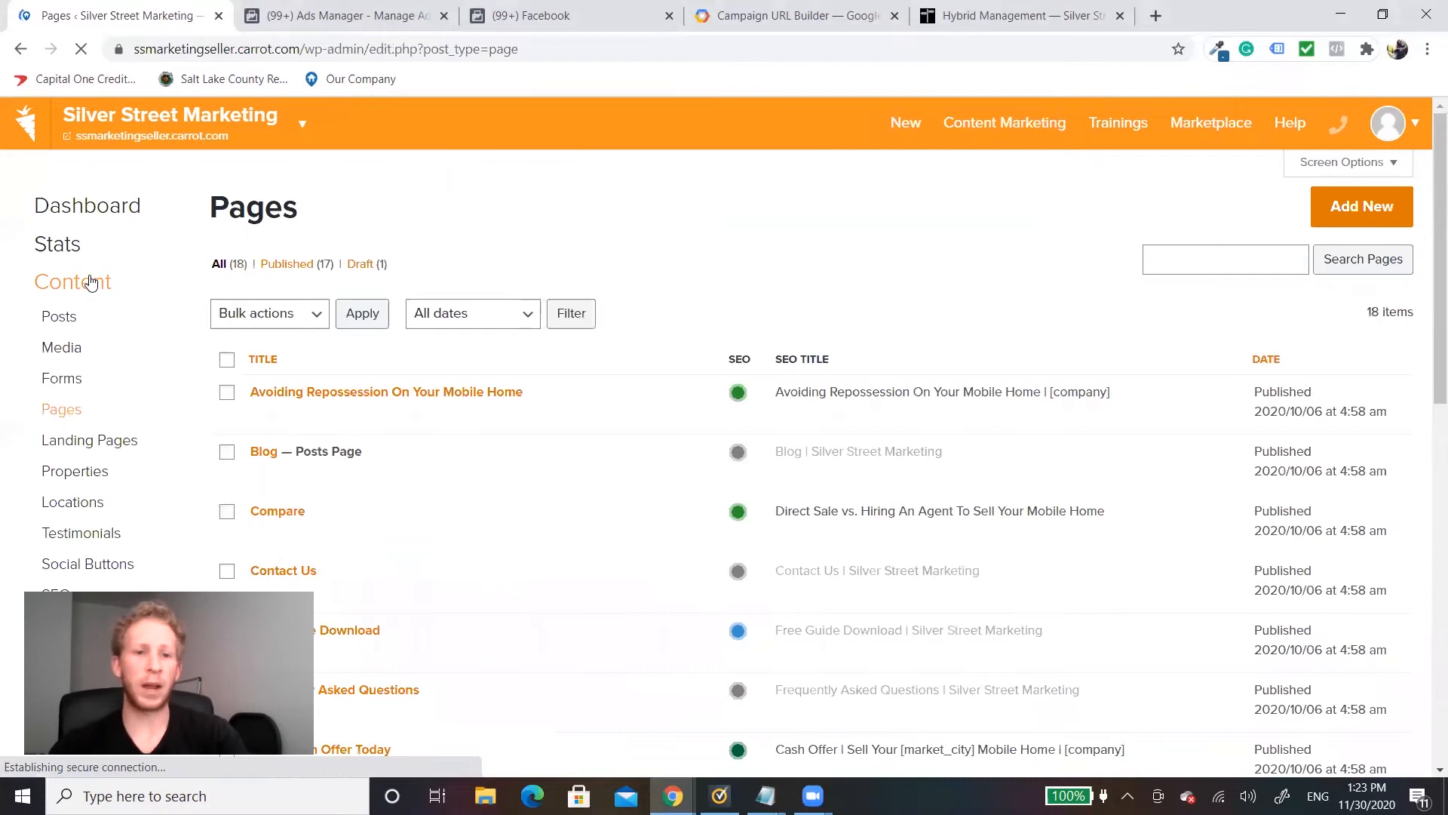
{"action": "scroll", "coordinate": [513, 511], "scroll_direction": "down", "scroll_amount": 7}
{"action": "scroll", "coordinate": [516, 514], "scroll_direction": "down", "scroll_amount": 4}
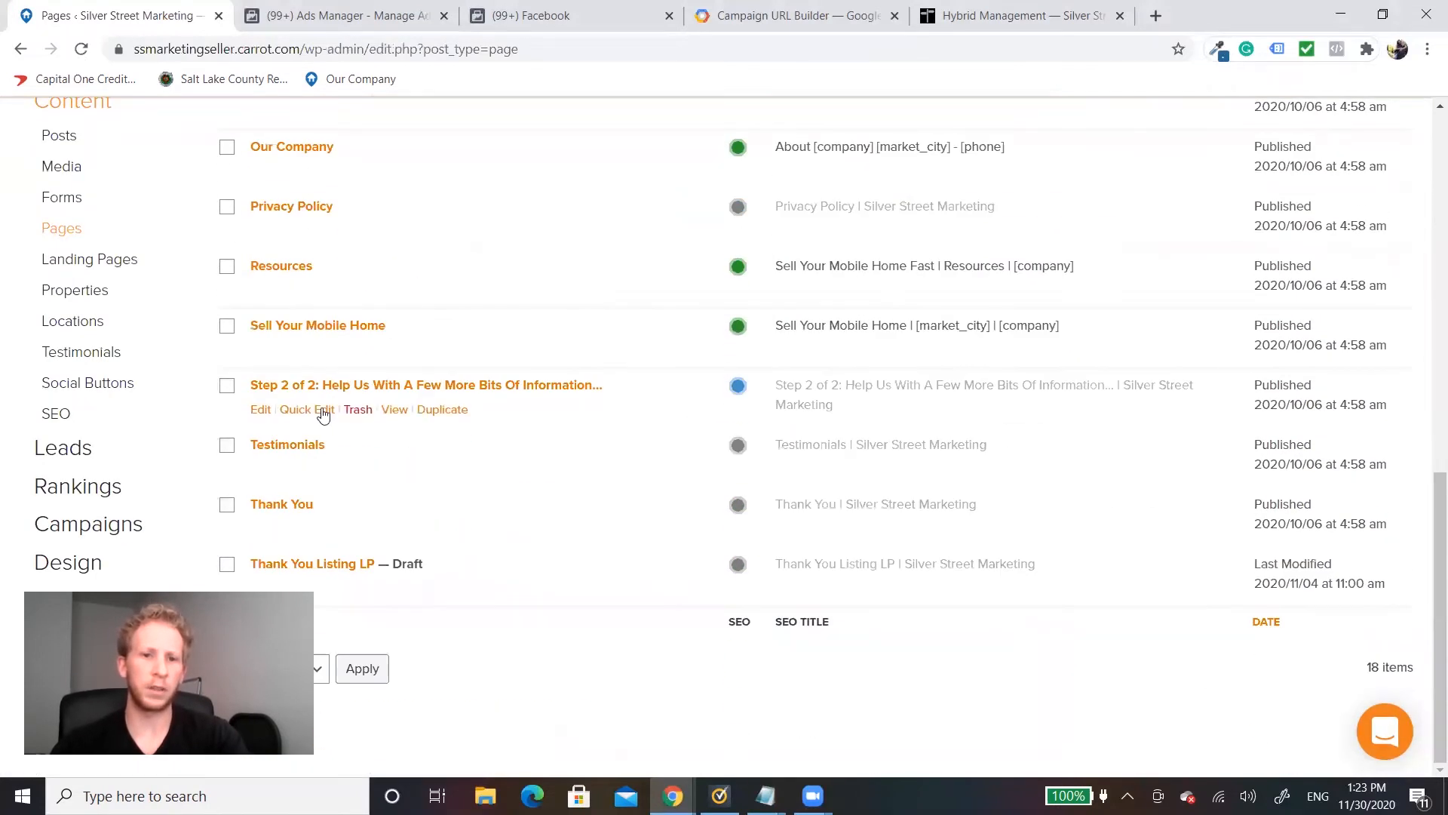
{"action": "left_click", "coordinate": [261, 411]}
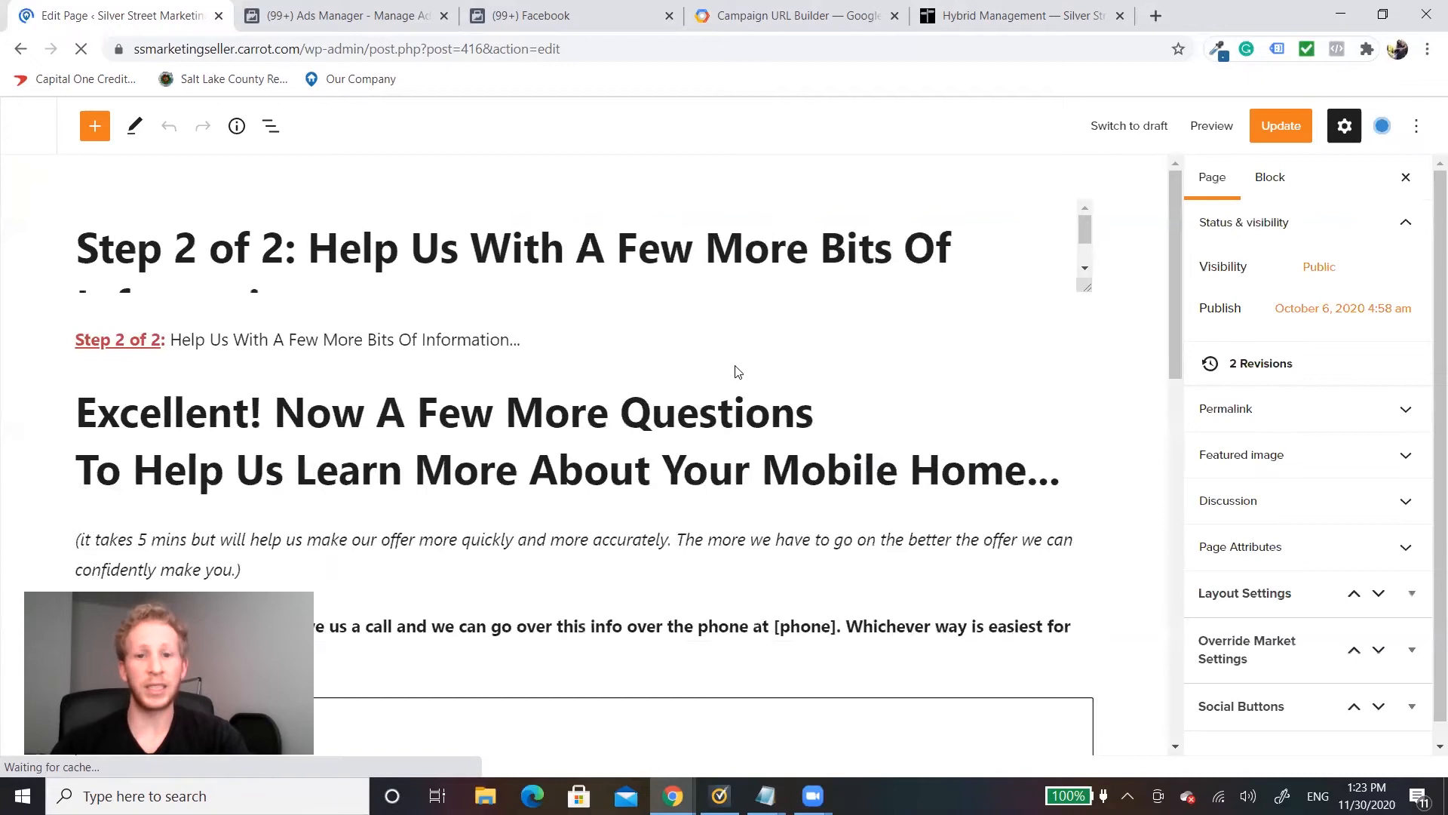
Step: Paste the Lead event pixel code below the existing code in the page's Tracking Codes and update the page
{"action": "scroll", "coordinate": [681, 357], "scroll_direction": "down", "scroll_amount": 15}
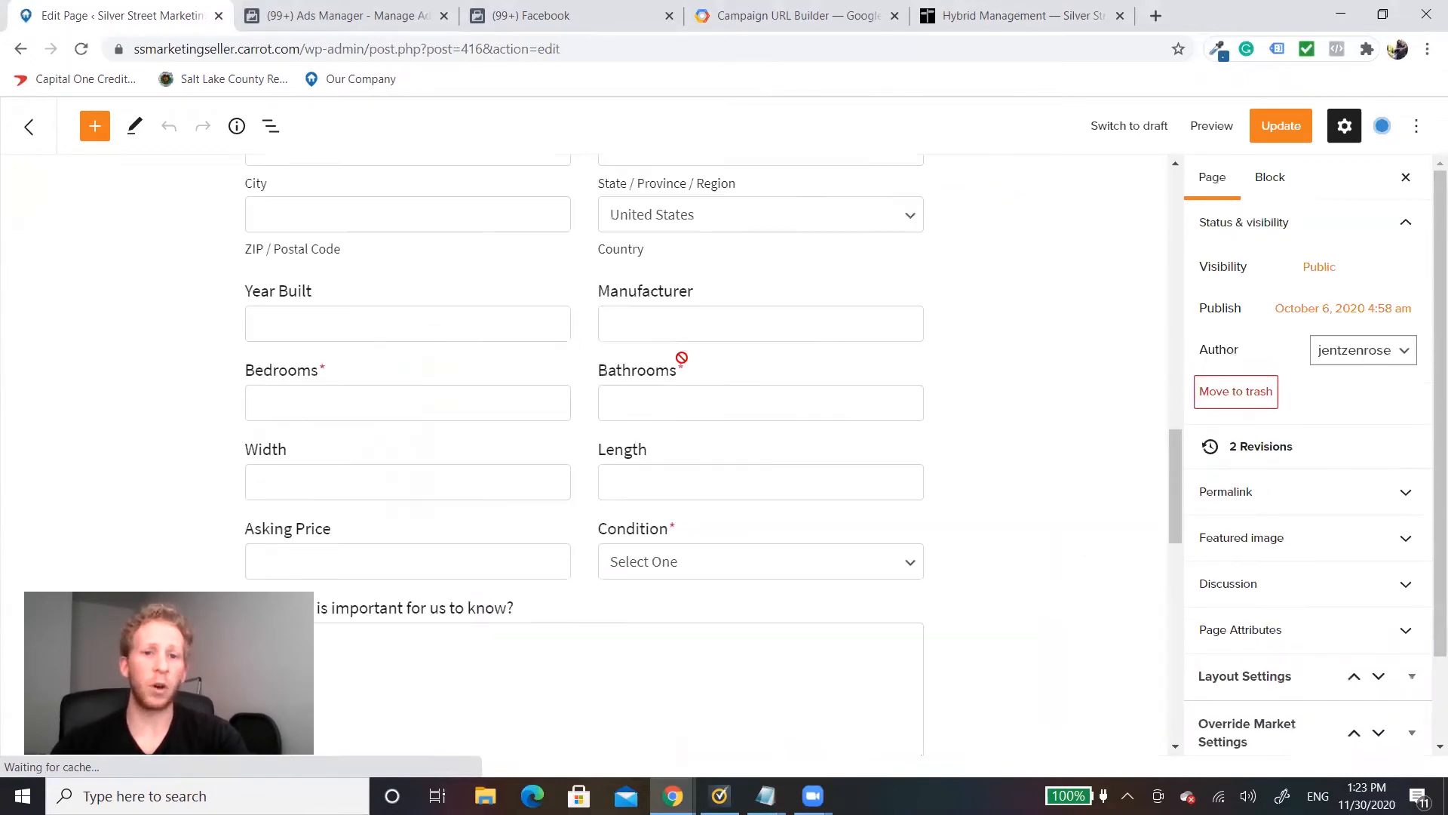
{"action": "scroll", "coordinate": [830, 372], "scroll_direction": "down", "scroll_amount": 15}
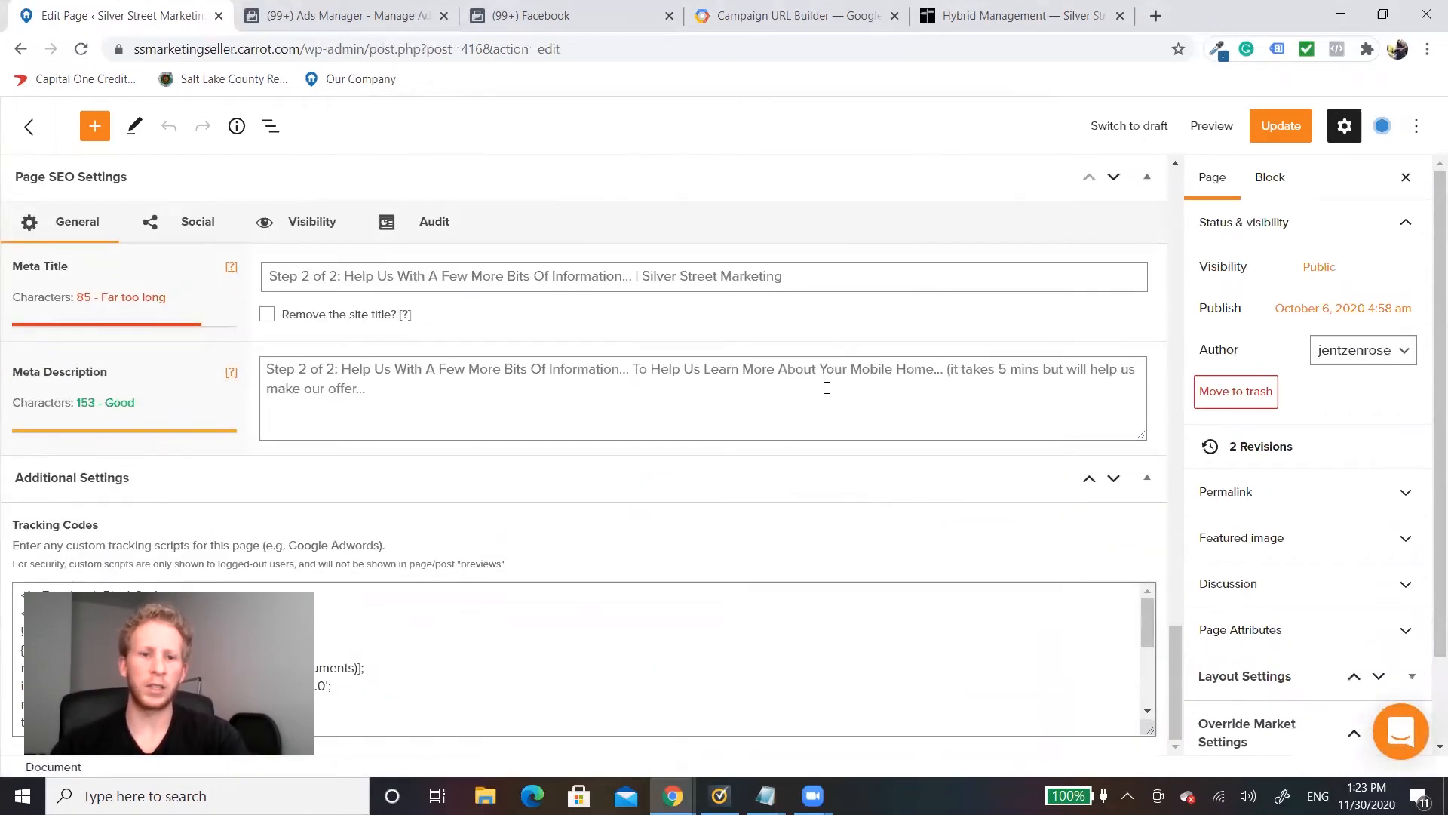
{"action": "left_click", "coordinate": [471, 594]}
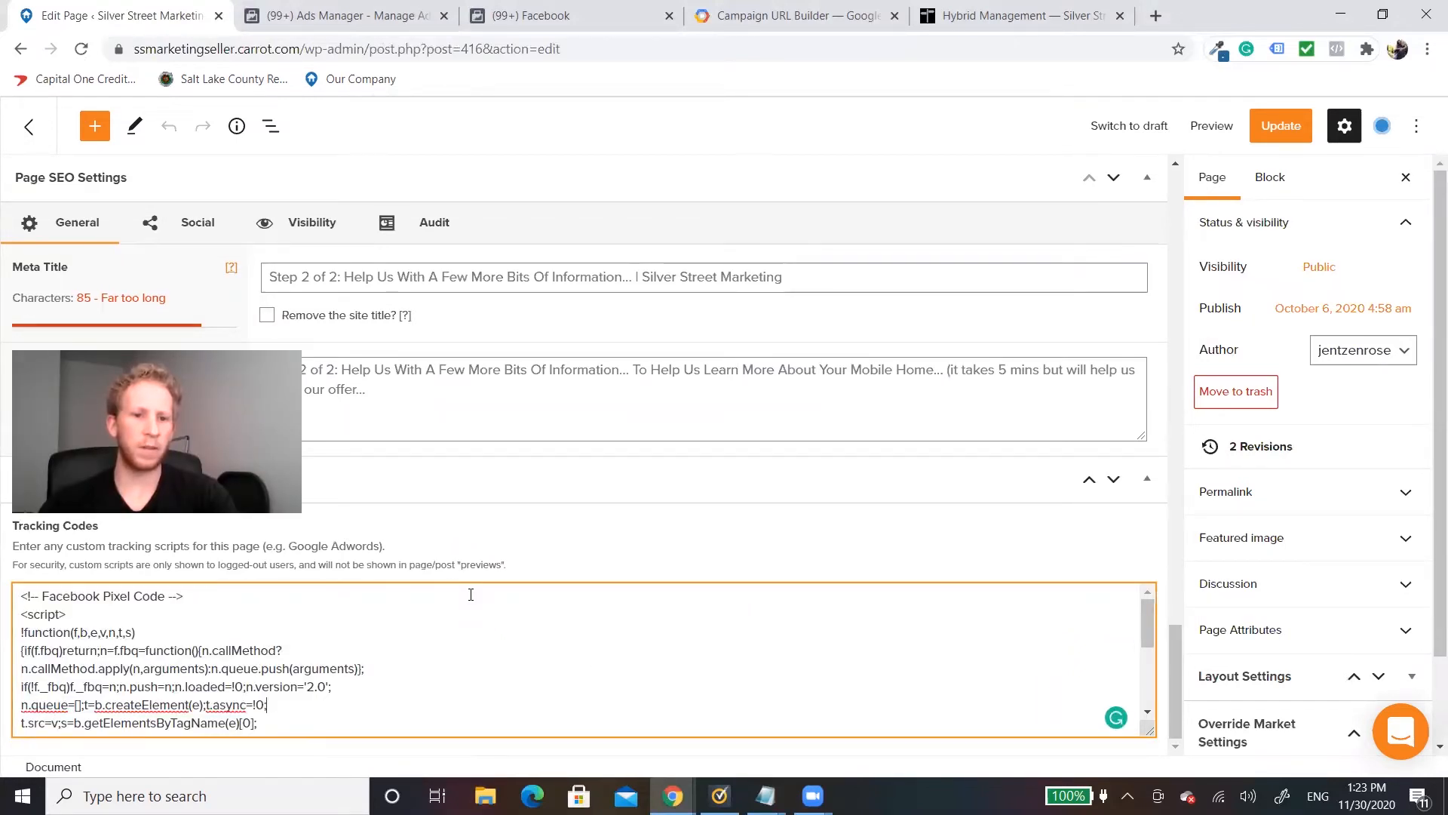
{"action": "scroll", "coordinate": [276, 674], "scroll_direction": "down", "scroll_amount": 2}
{"action": "scroll", "coordinate": [276, 674], "scroll_direction": "down", "scroll_amount": 2}
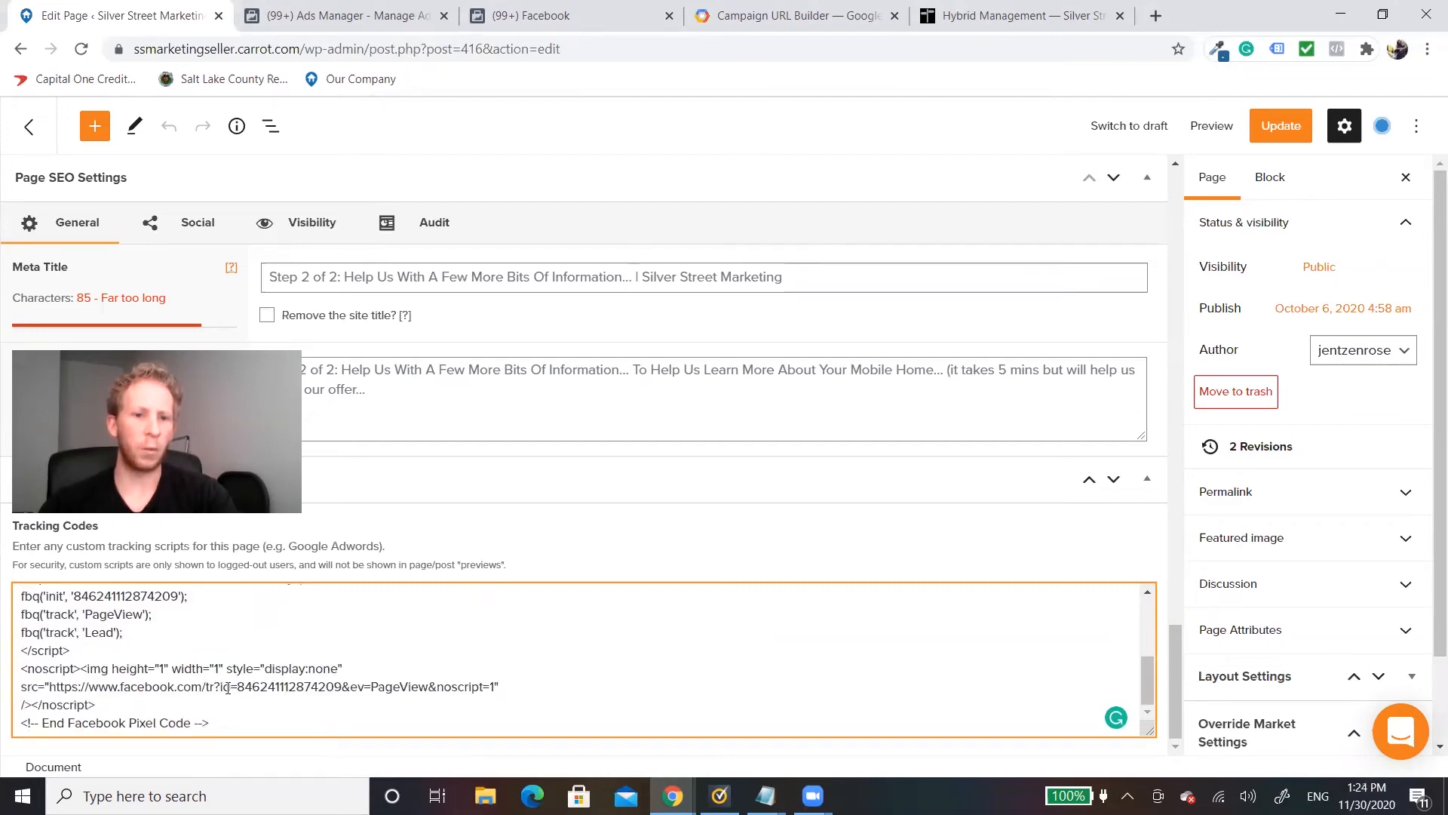
{"action": "key", "text": "Return"}
{"action": "key", "text": "Return"}
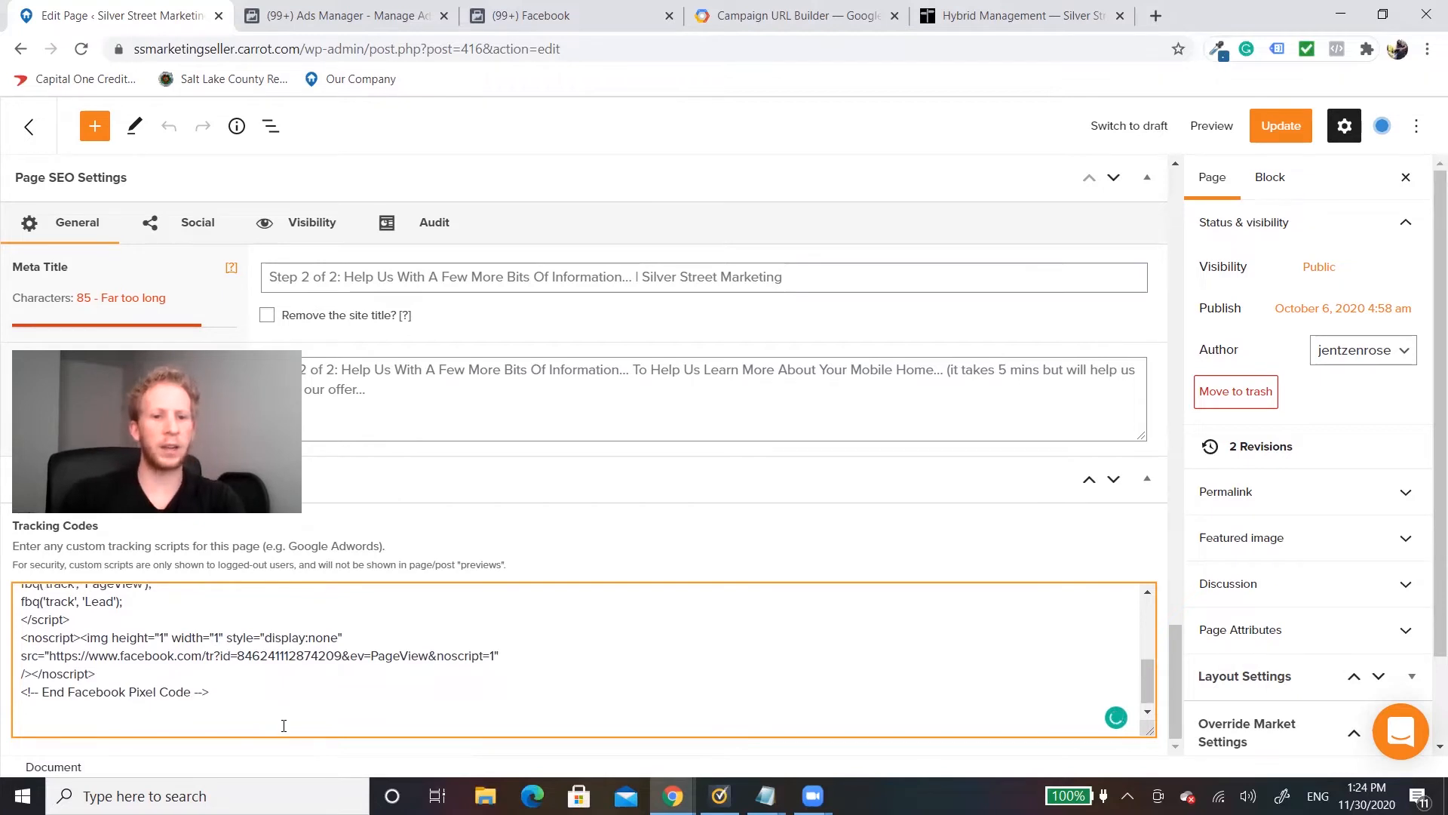
{"action": "key", "text": "ctrl+v"}
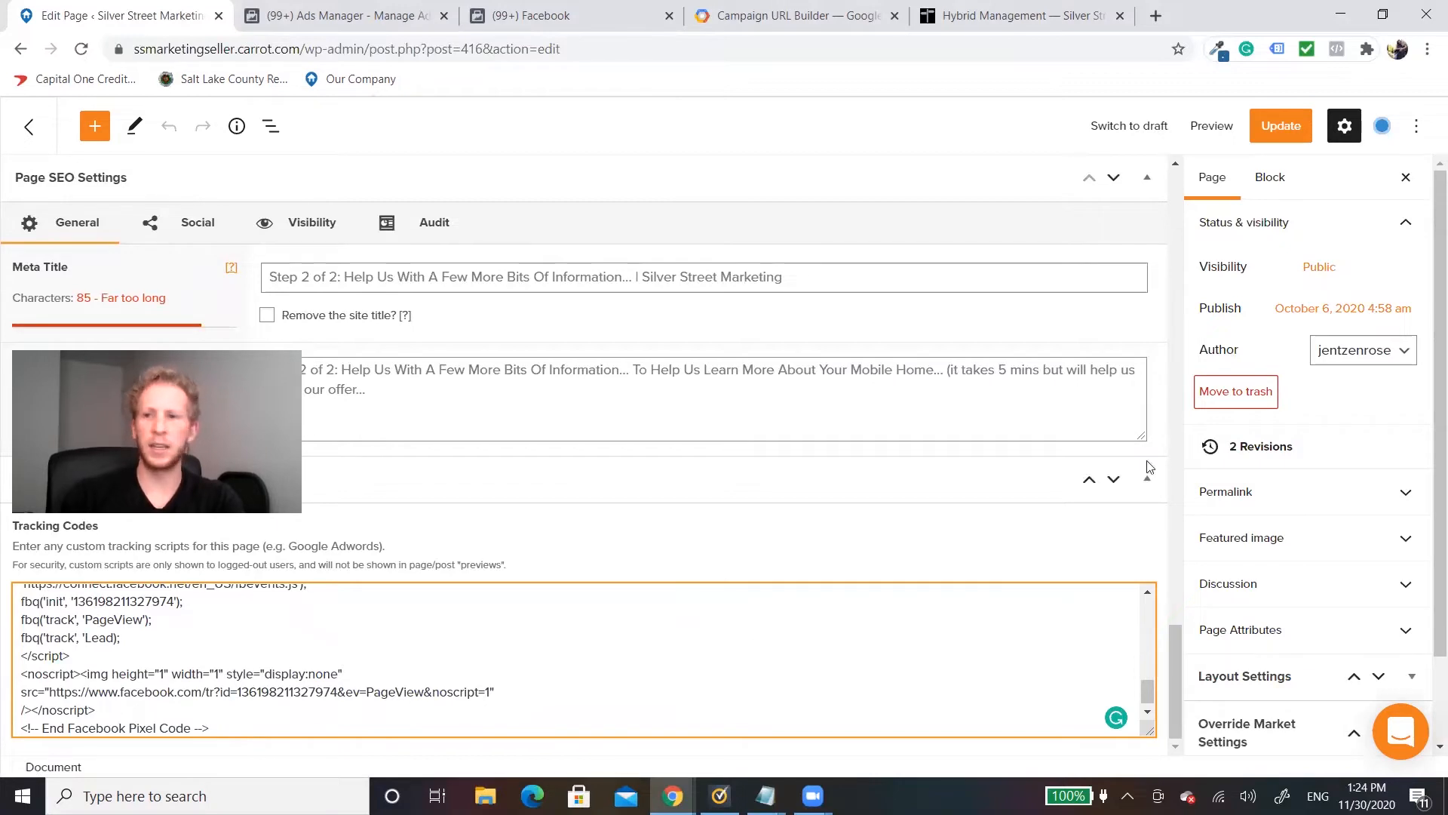
{"action": "left_click", "coordinate": [1285, 125]}
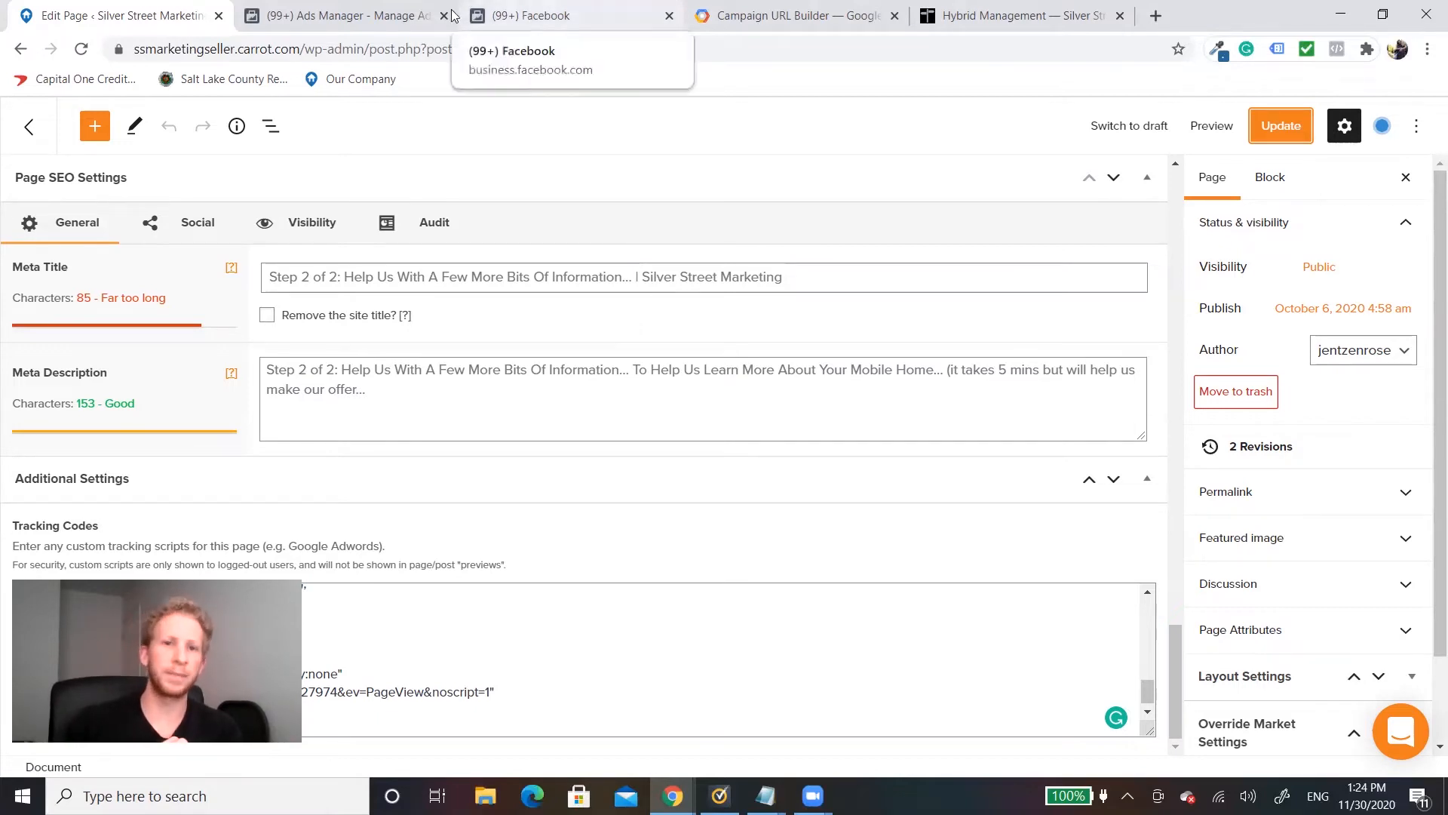
Step: Switch to Ads Manager, view the new-campaign objectives without creating a campaign, and open the draft Retargeting campaign for editing
{"action": "left_click", "coordinate": [370, 15]}
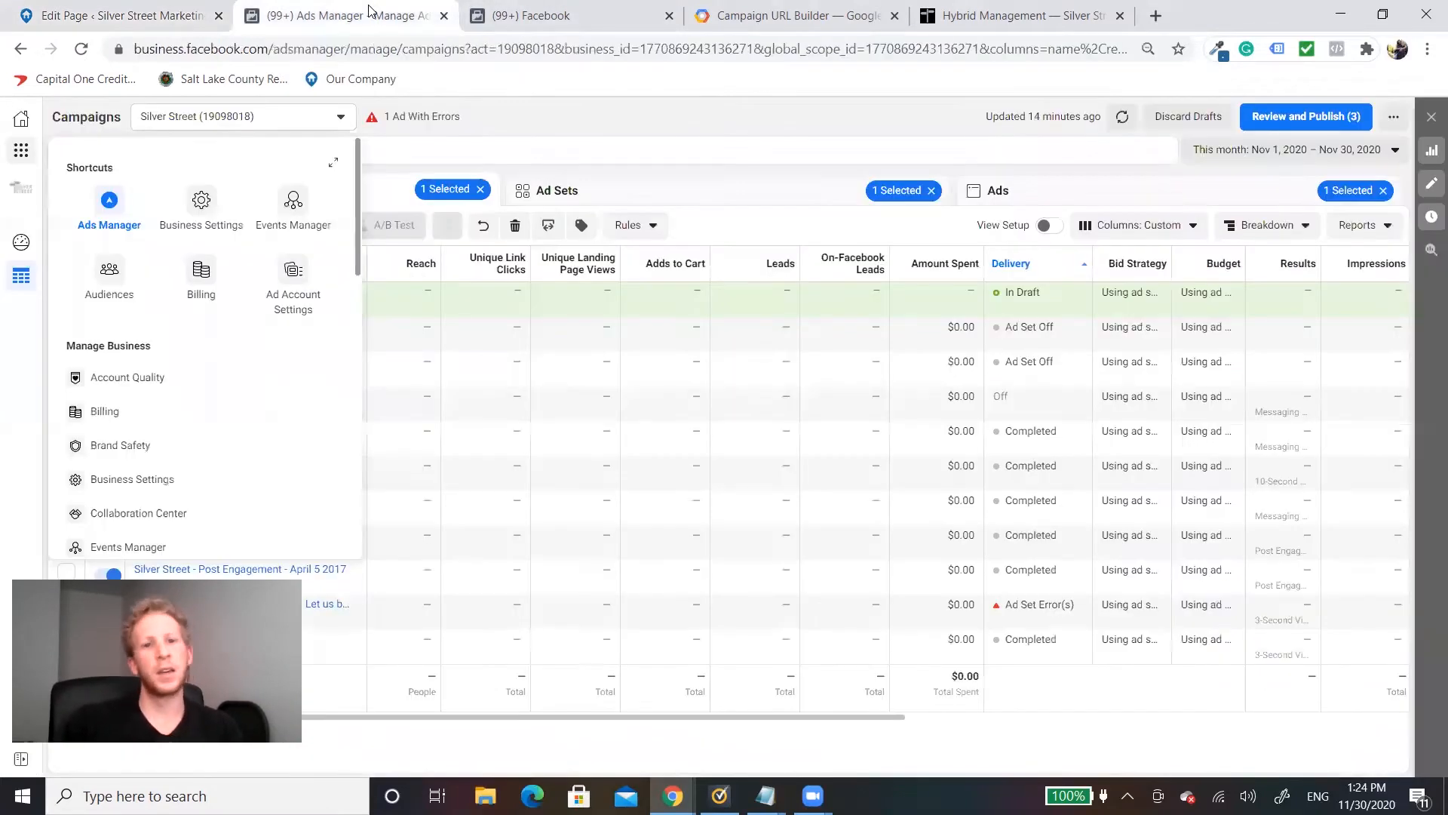
{"action": "left_click", "coordinate": [672, 135]}
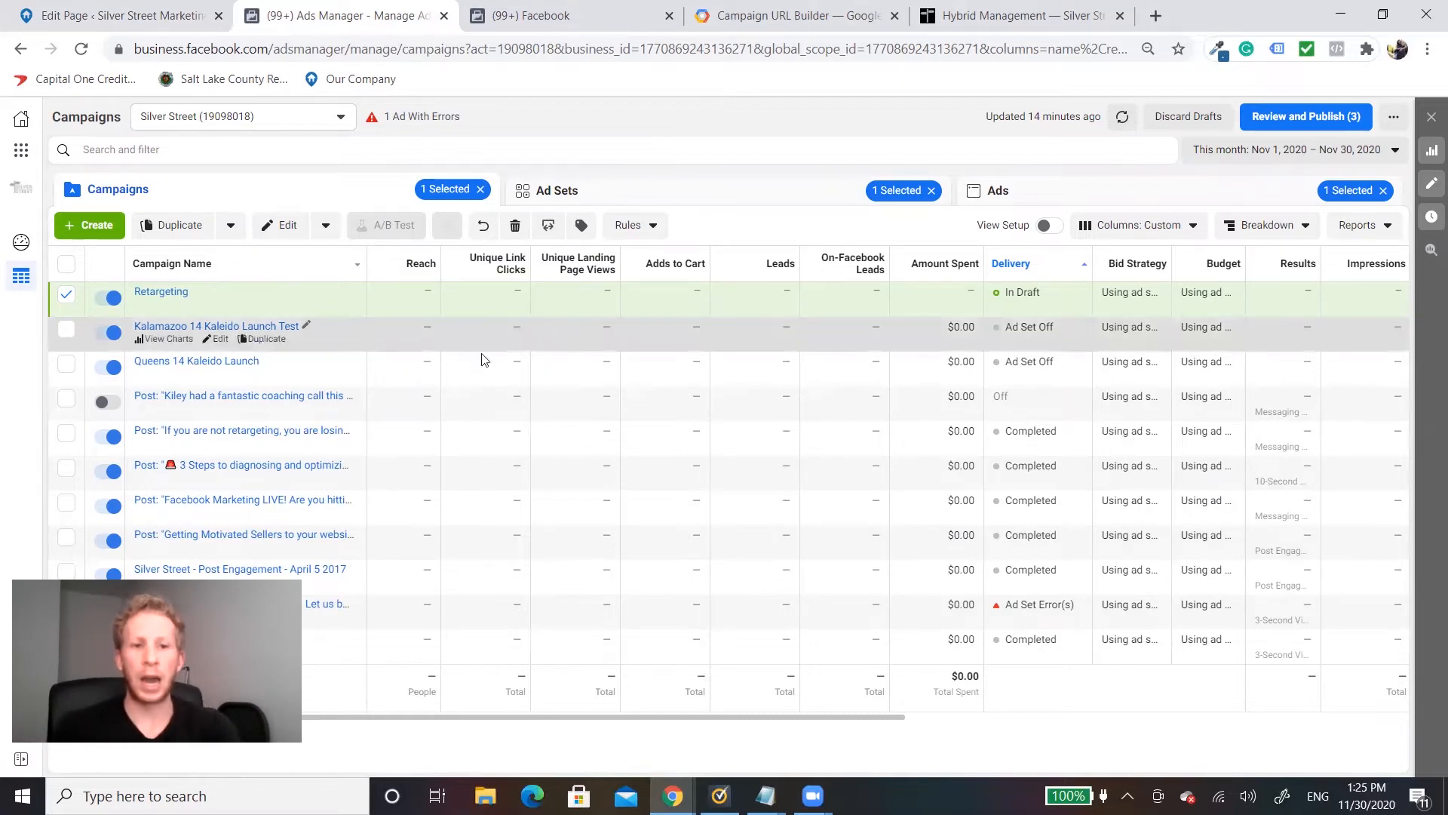
{"action": "left_click", "coordinate": [94, 227]}
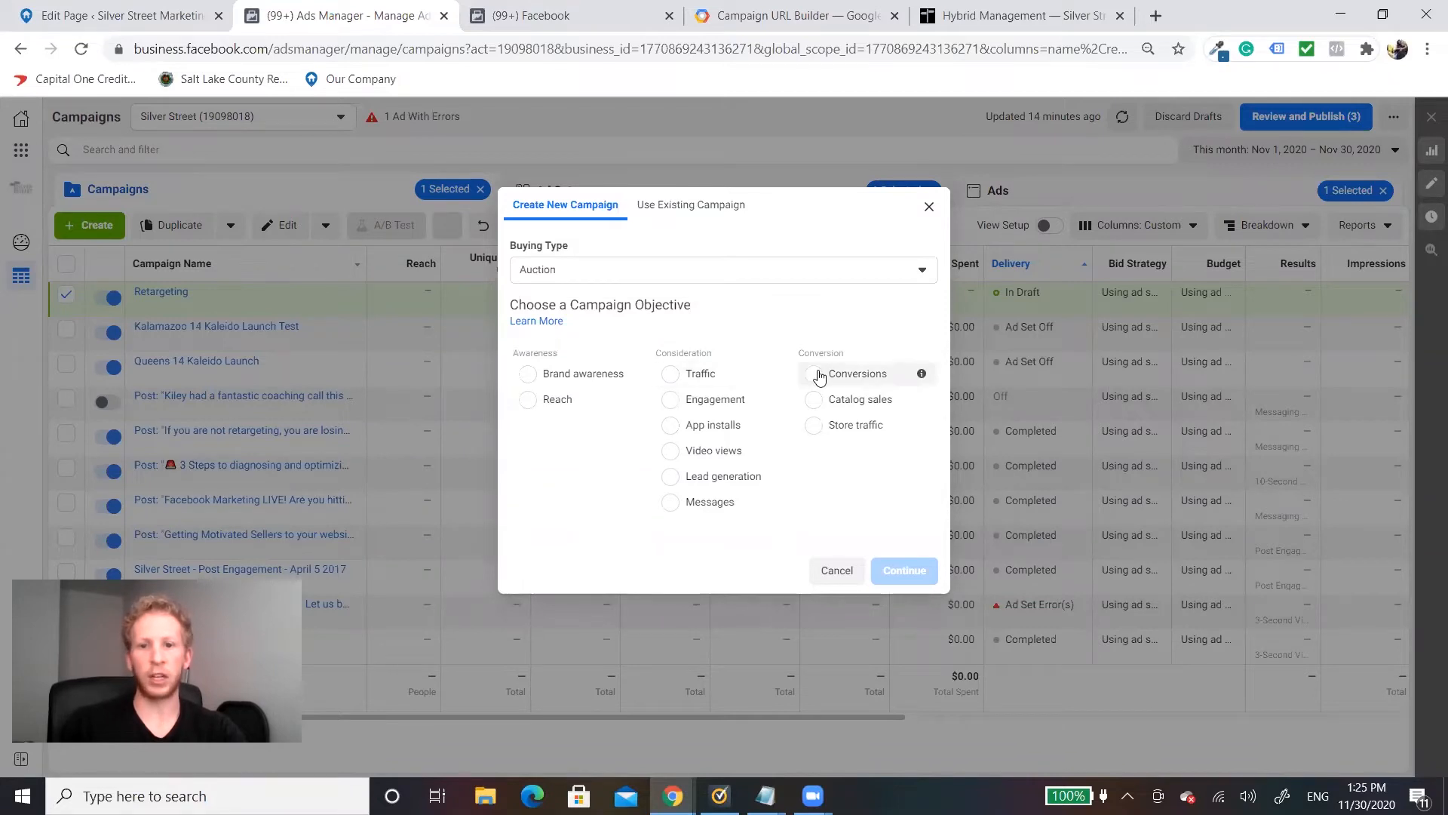
{"action": "left_click", "coordinate": [936, 207]}
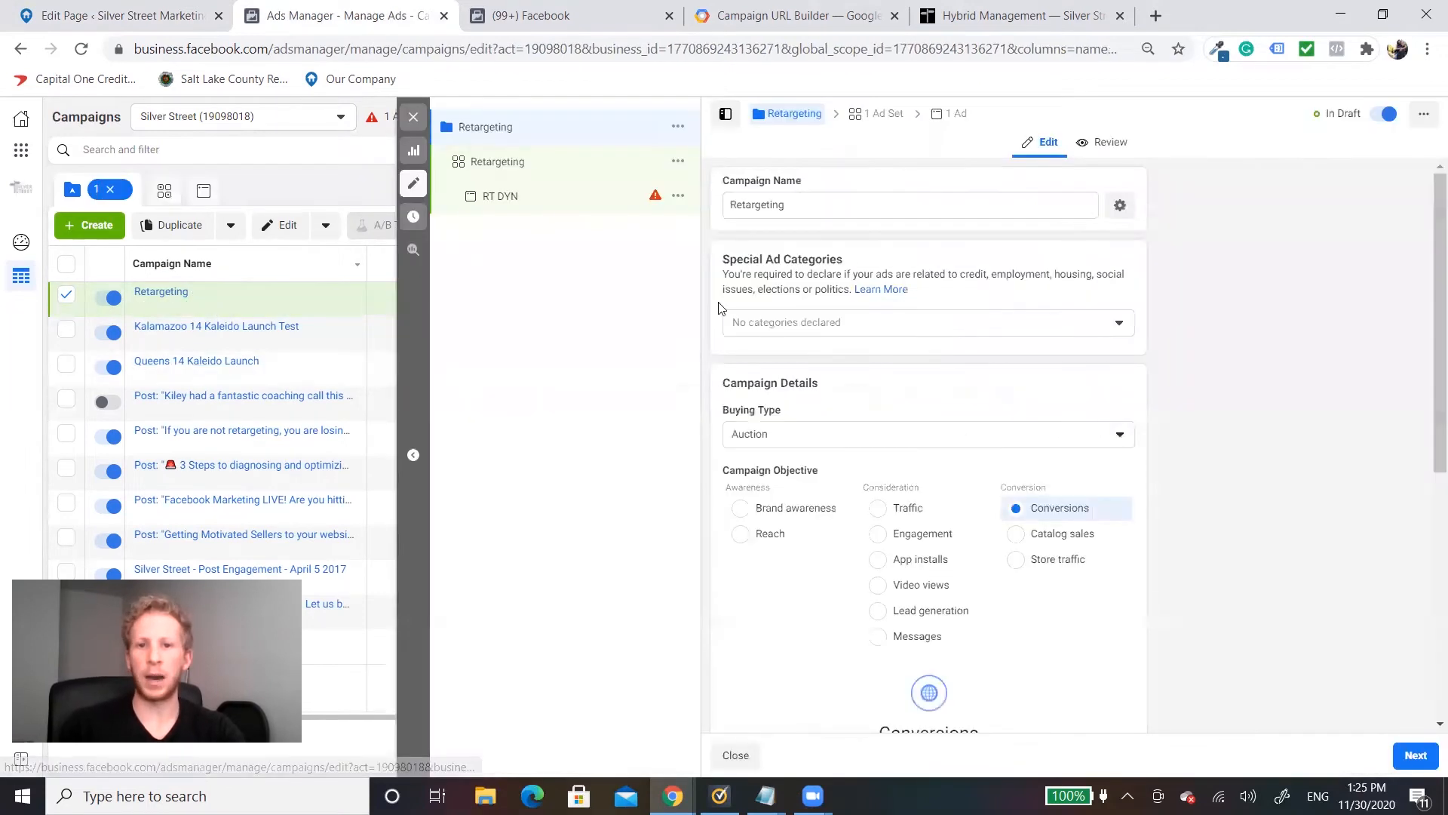
Step: Declare Housing as the Retargeting campaign's special ad category and review the remaining campaign settings
{"action": "left_click", "coordinate": [868, 326]}
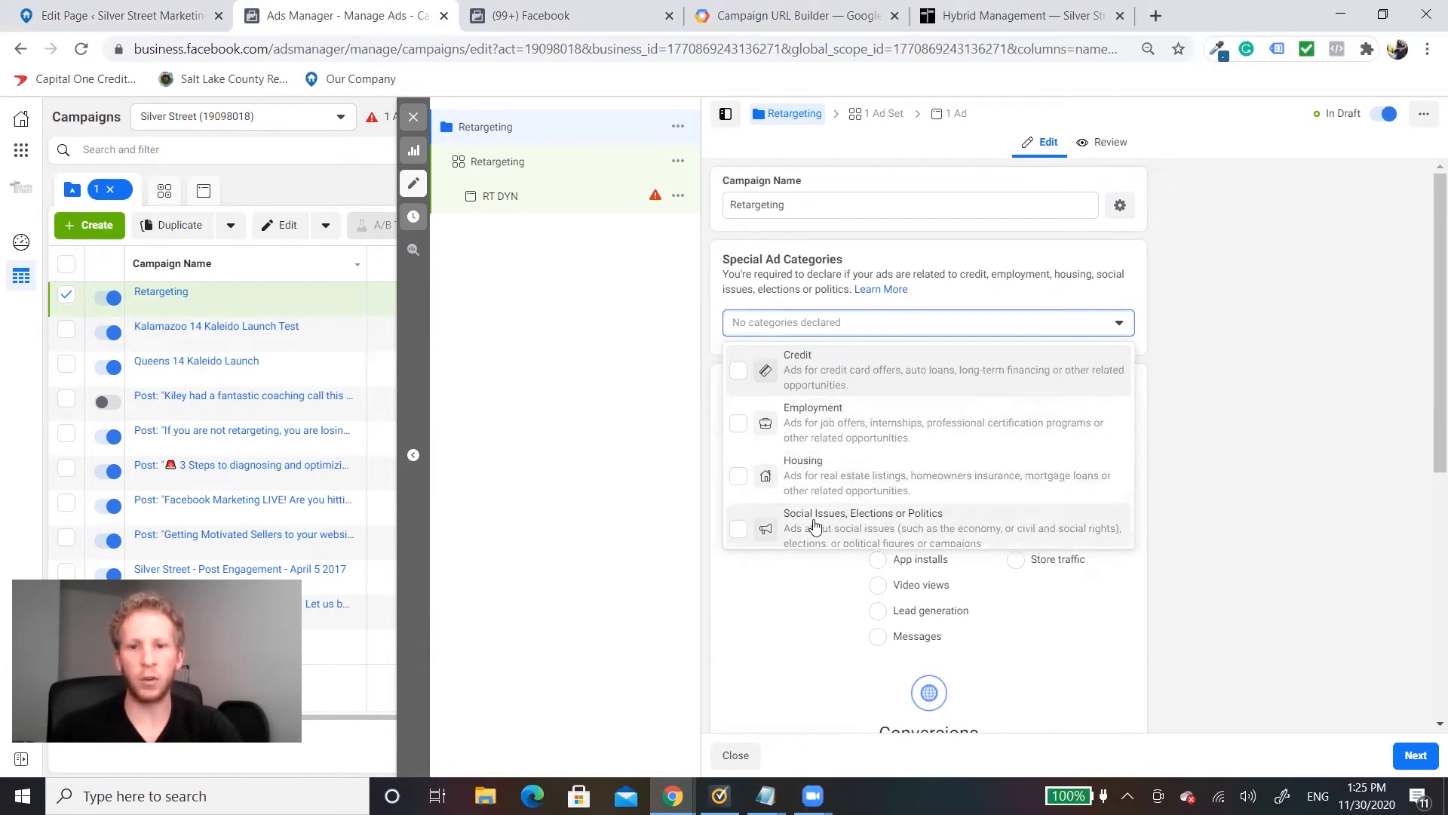
{"action": "left_click", "coordinate": [807, 476]}
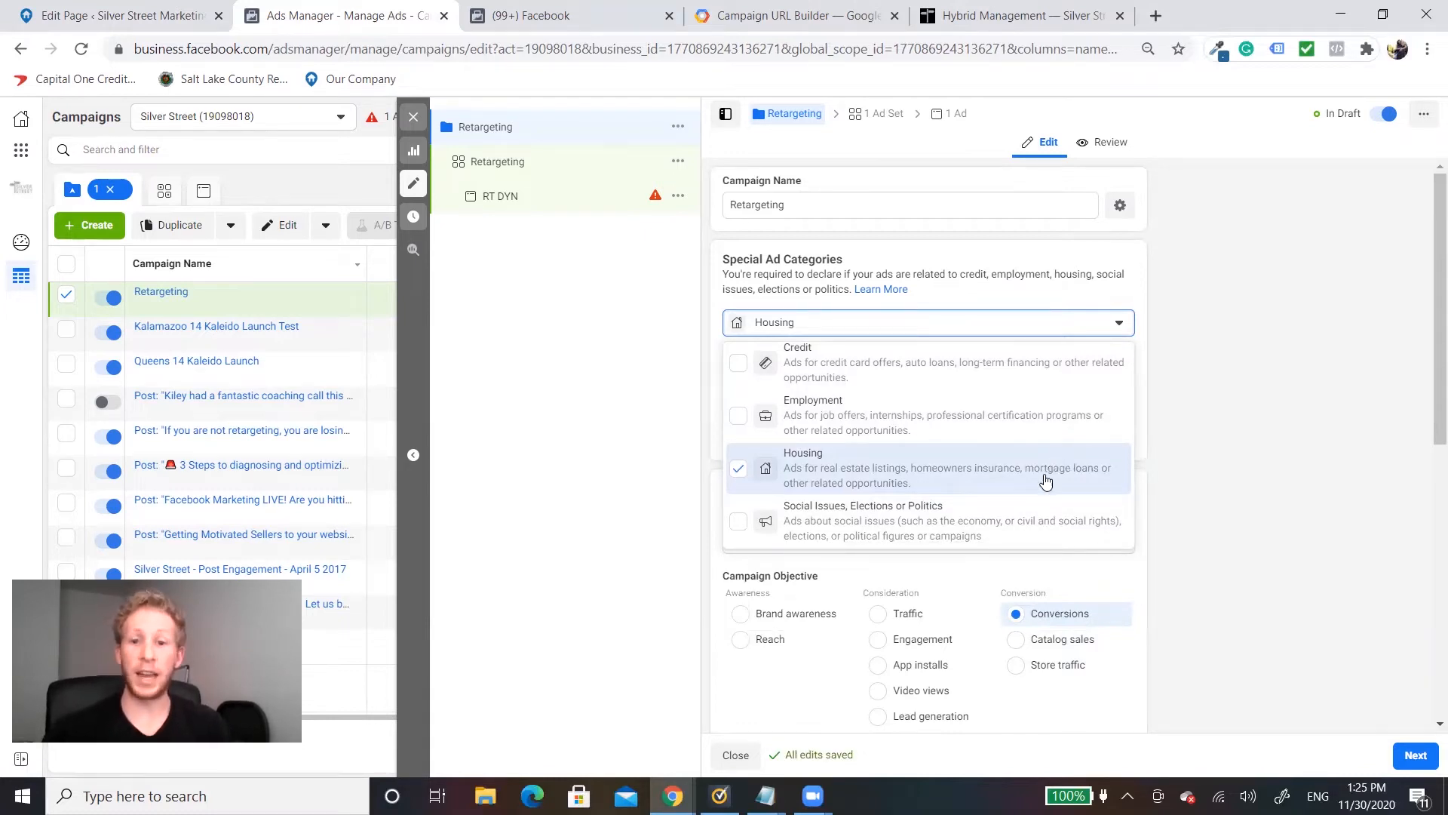
{"action": "left_click", "coordinate": [1265, 516]}
{"action": "scroll", "coordinate": [1157, 493], "scroll_direction": "down", "scroll_amount": 6}
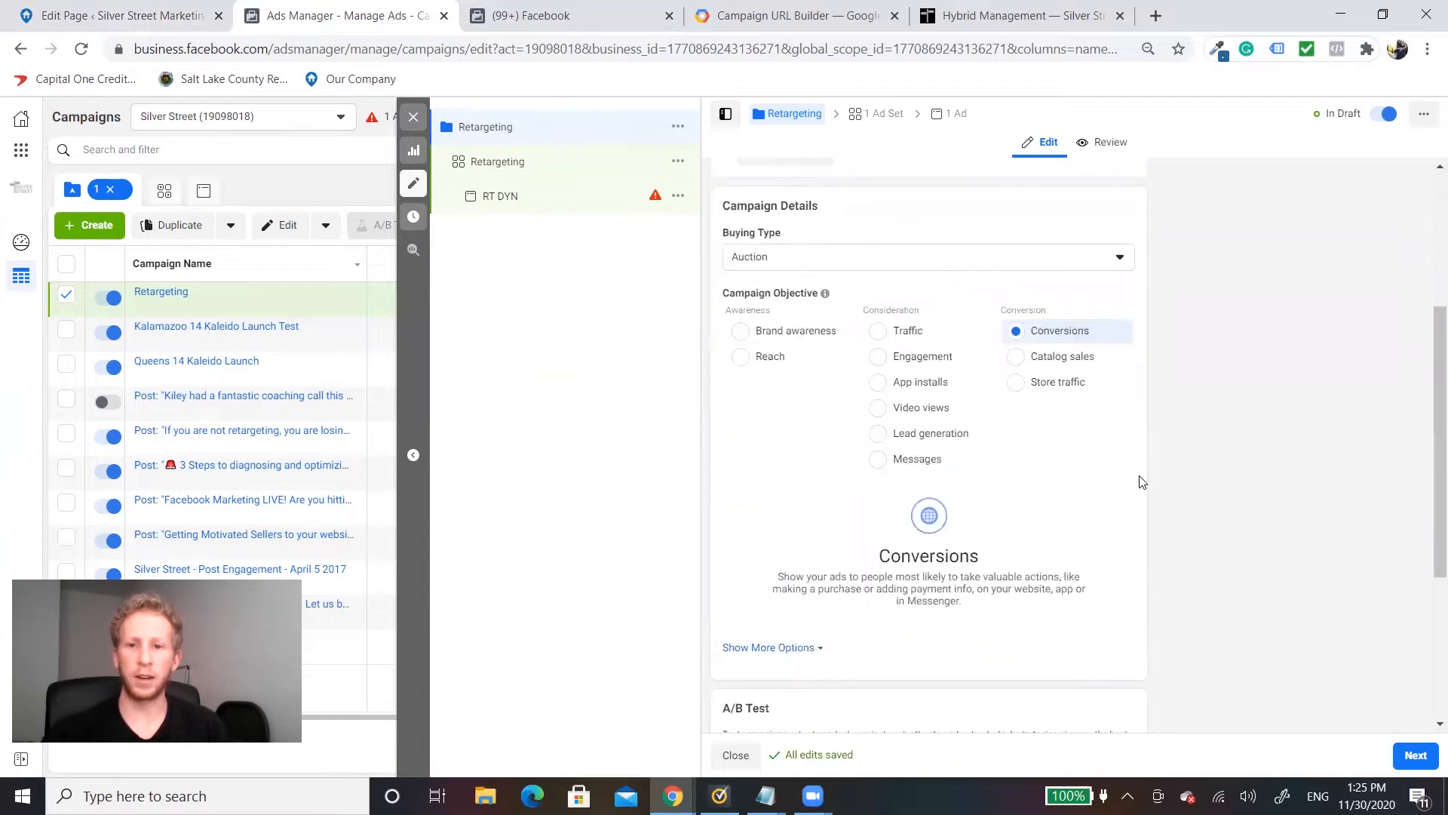
{"action": "scroll", "coordinate": [1070, 465], "scroll_direction": "down", "scroll_amount": 2}
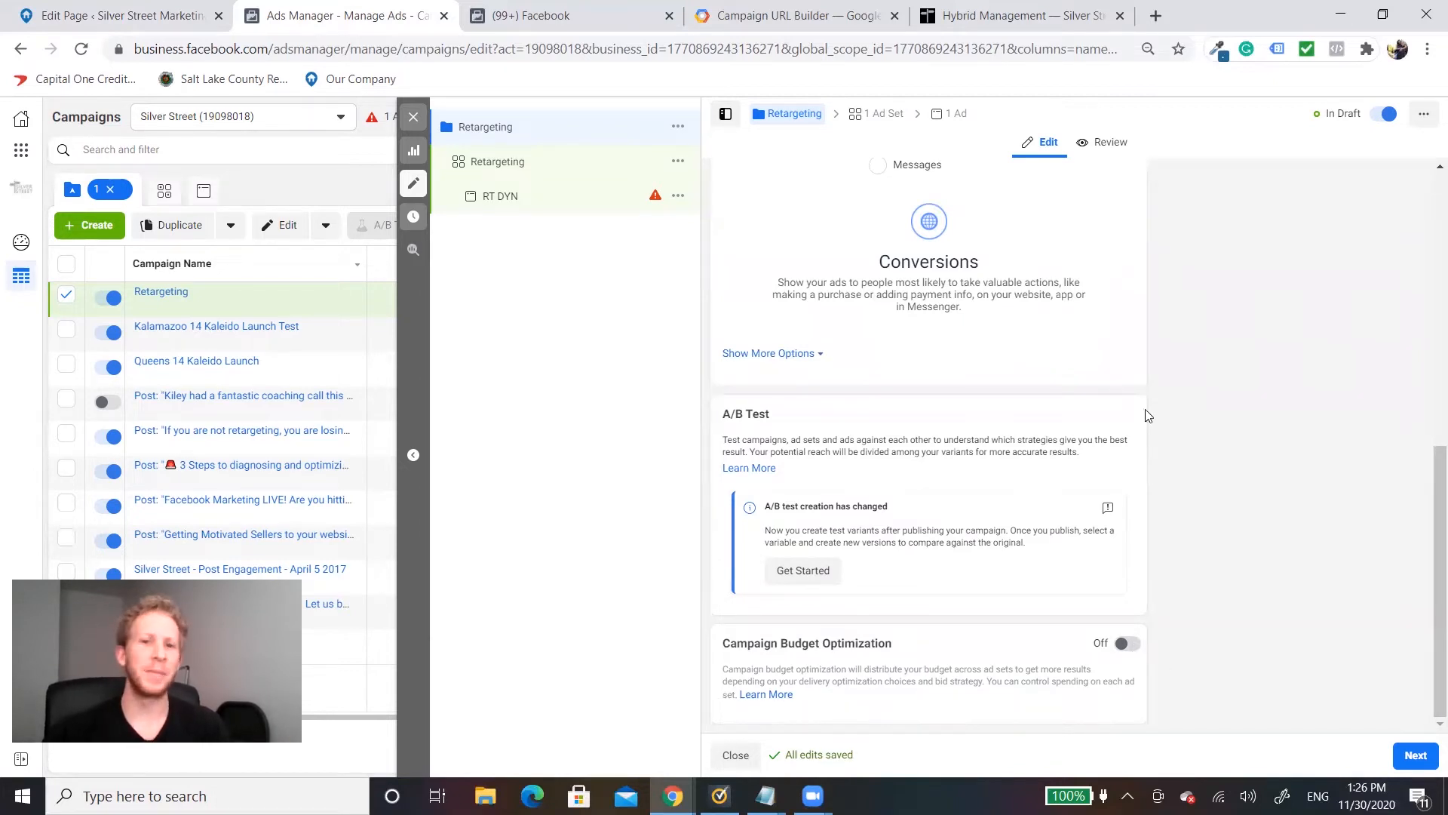
Step: In the Retargeting ad set, choose Default Pixel as the pixel and Lead as the conversion event
{"action": "left_click", "coordinate": [524, 172]}
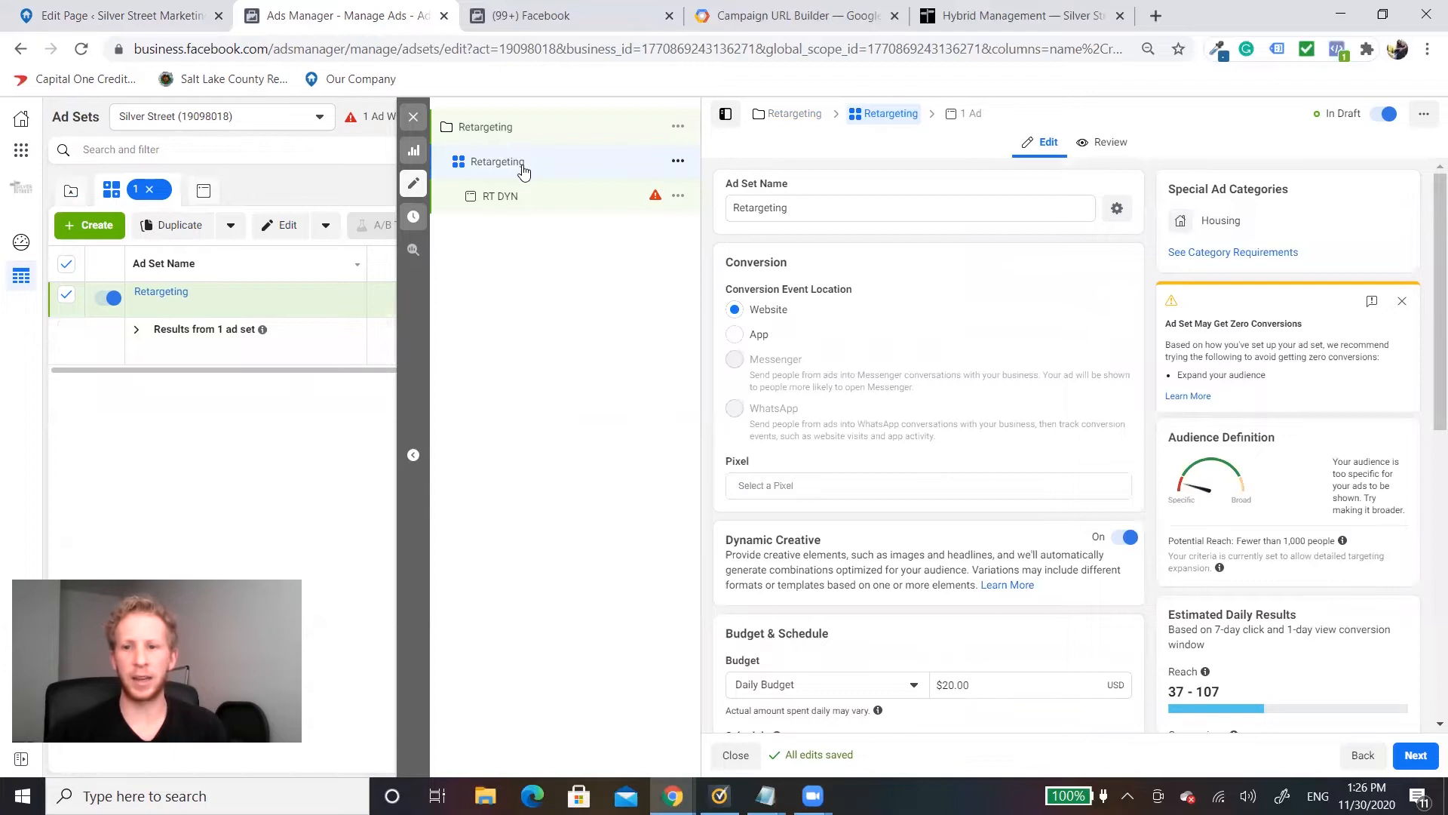
{"action": "scroll", "coordinate": [911, 451], "scroll_direction": "down", "scroll_amount": 1}
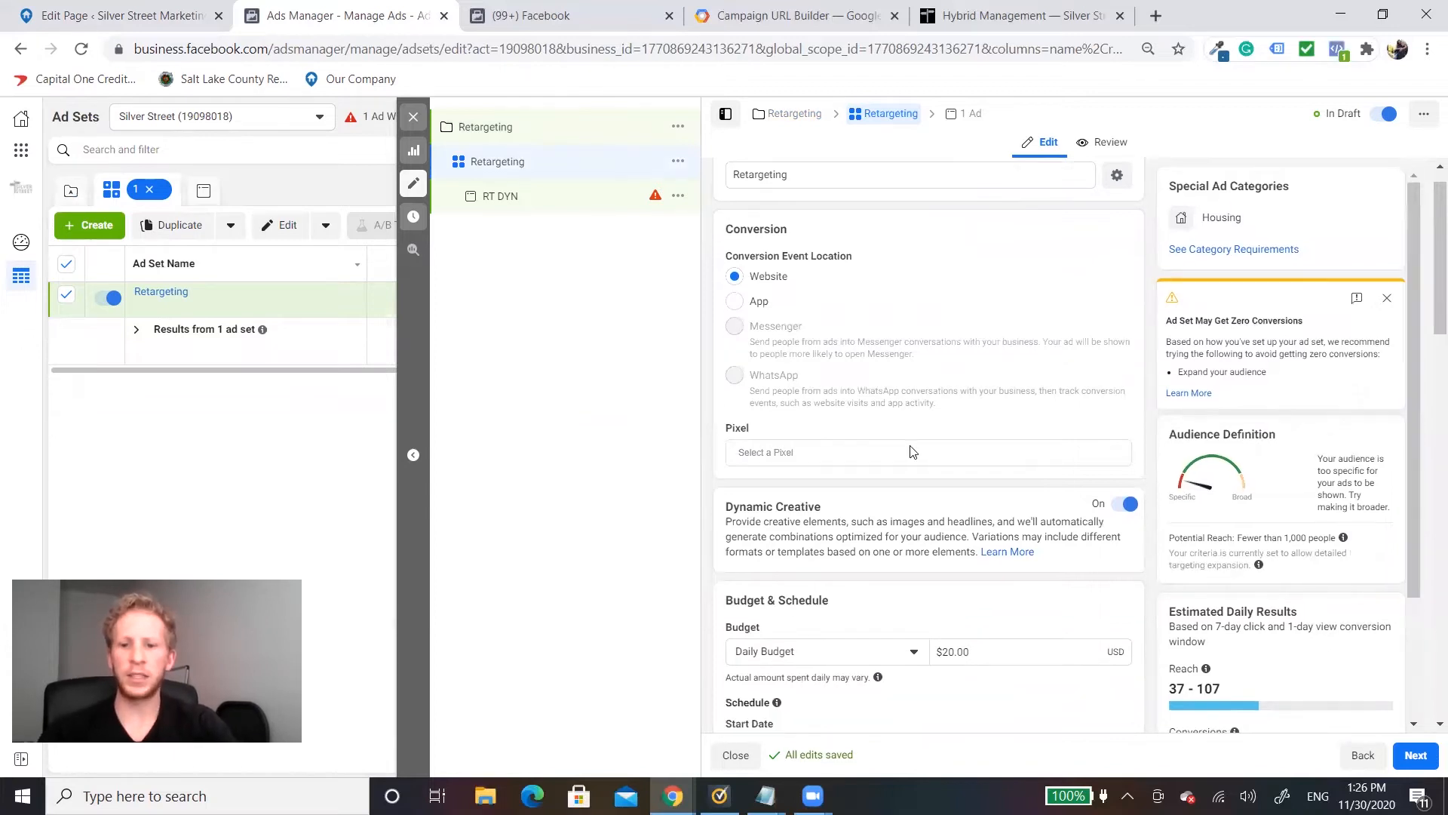
{"action": "scroll", "coordinate": [935, 339], "scroll_direction": "down", "scroll_amount": 2}
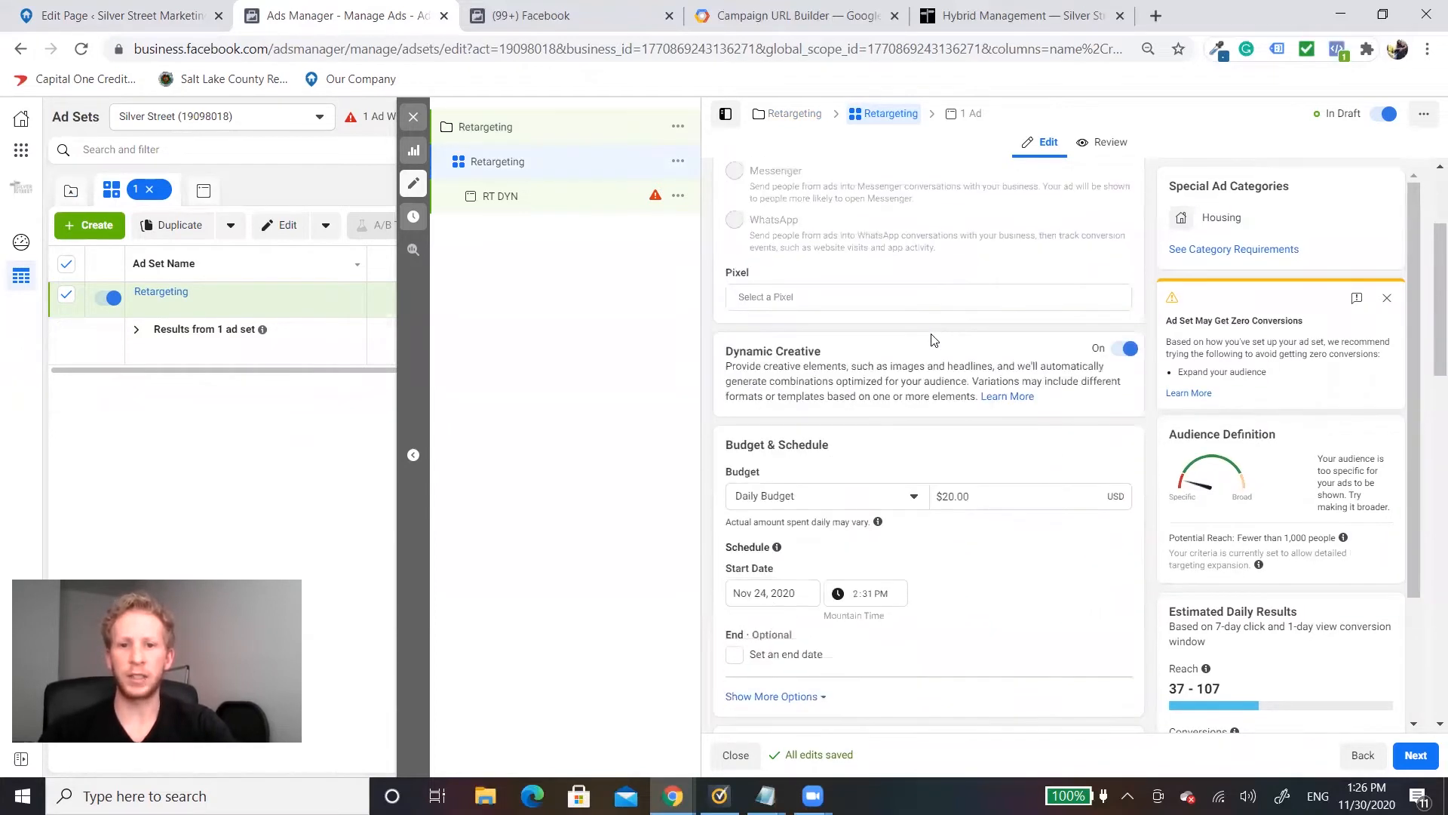
{"action": "left_click", "coordinate": [836, 298]}
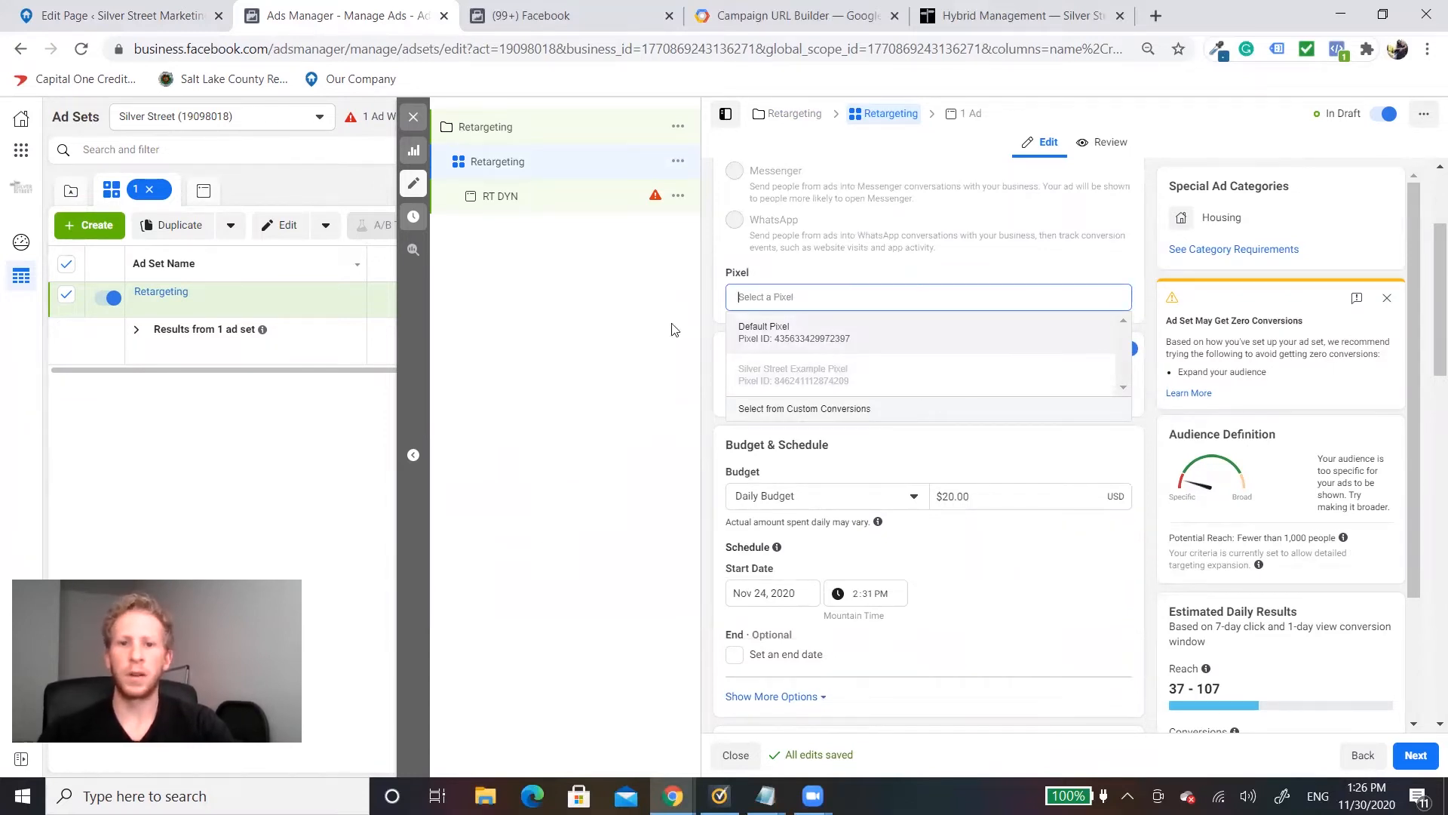
{"action": "left_click", "coordinate": [834, 332]}
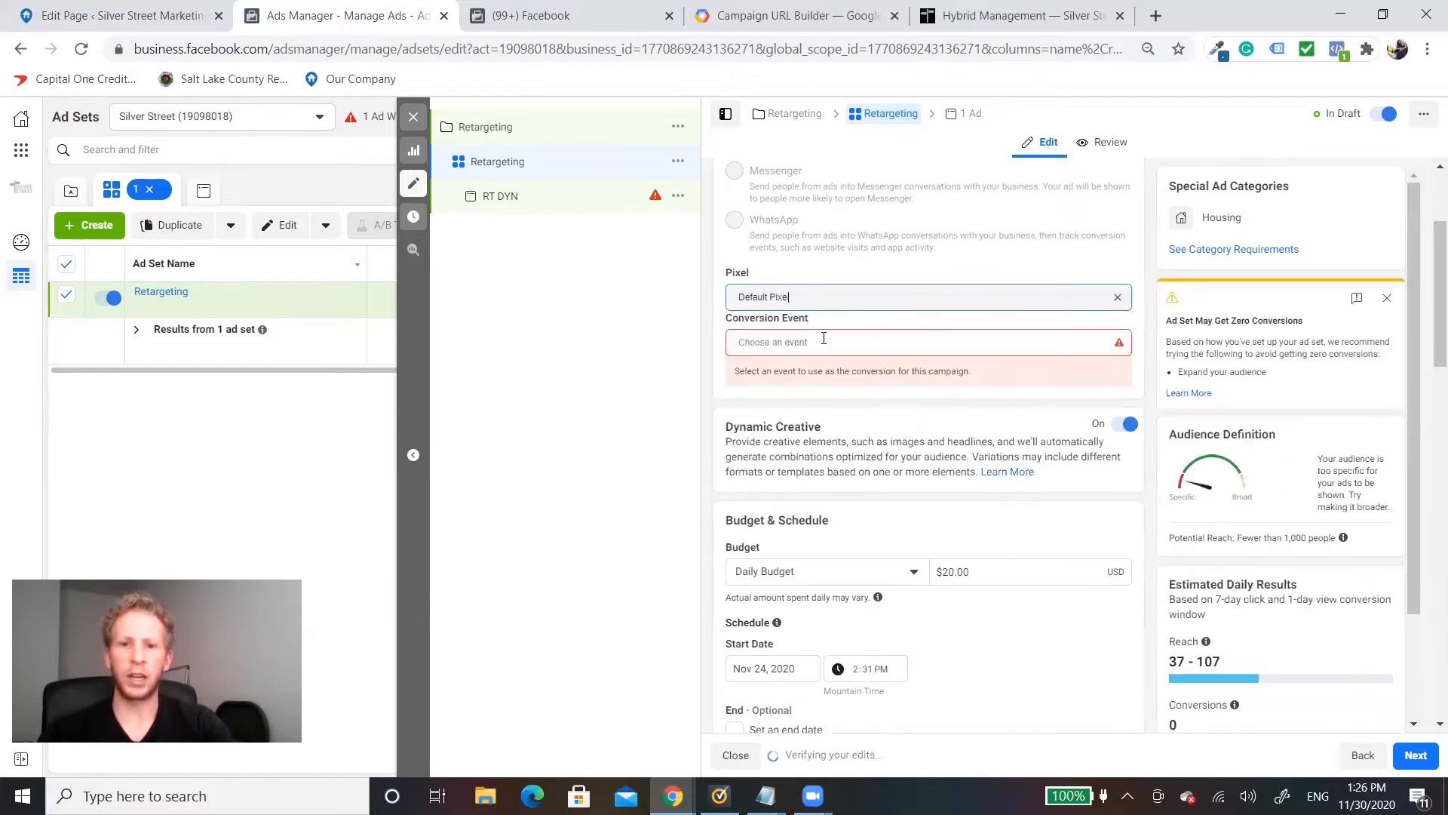
{"action": "left_click", "coordinate": [824, 340]}
{"action": "type", "text": "lead"}
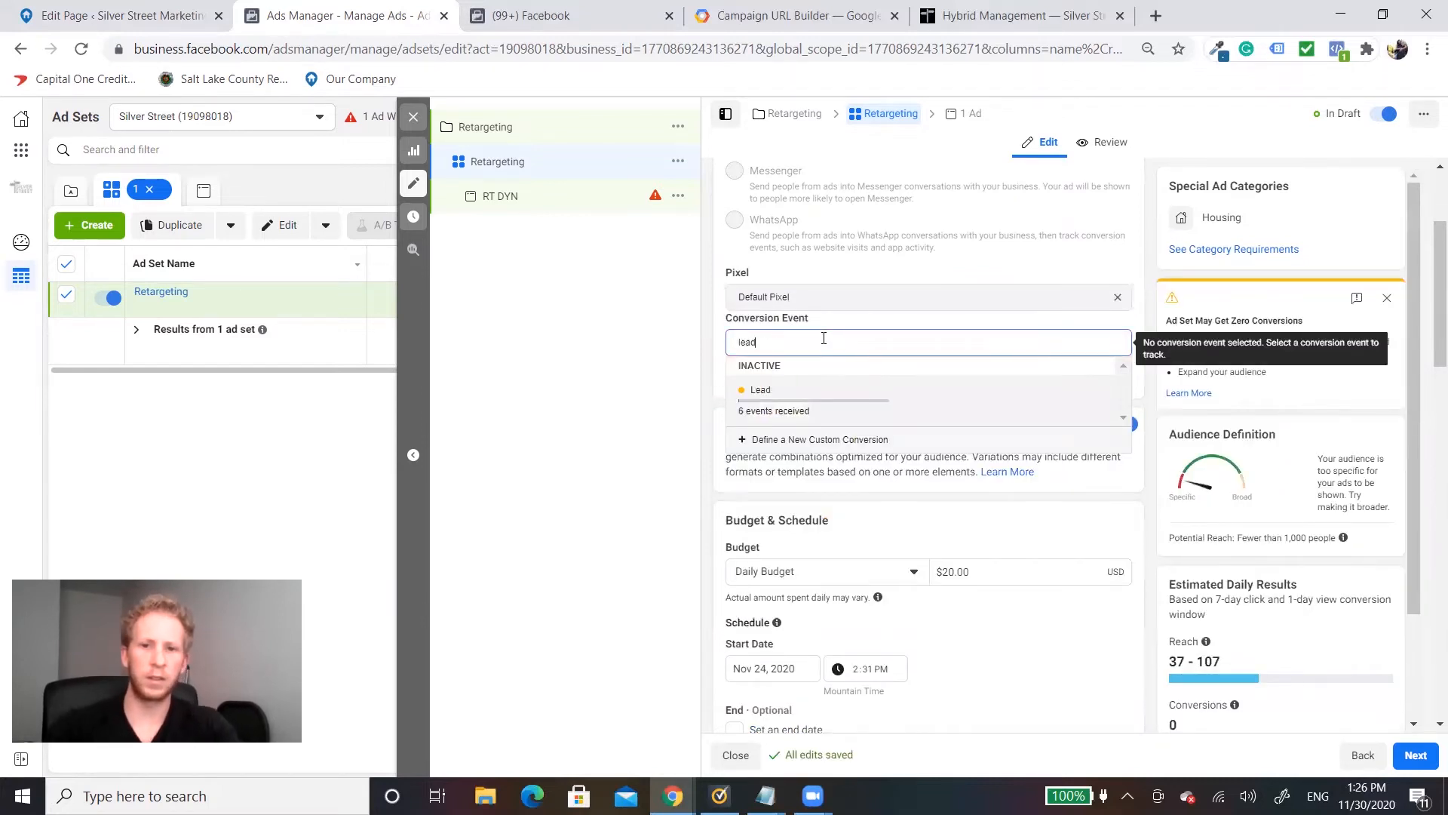
{"action": "left_click", "coordinate": [818, 398]}
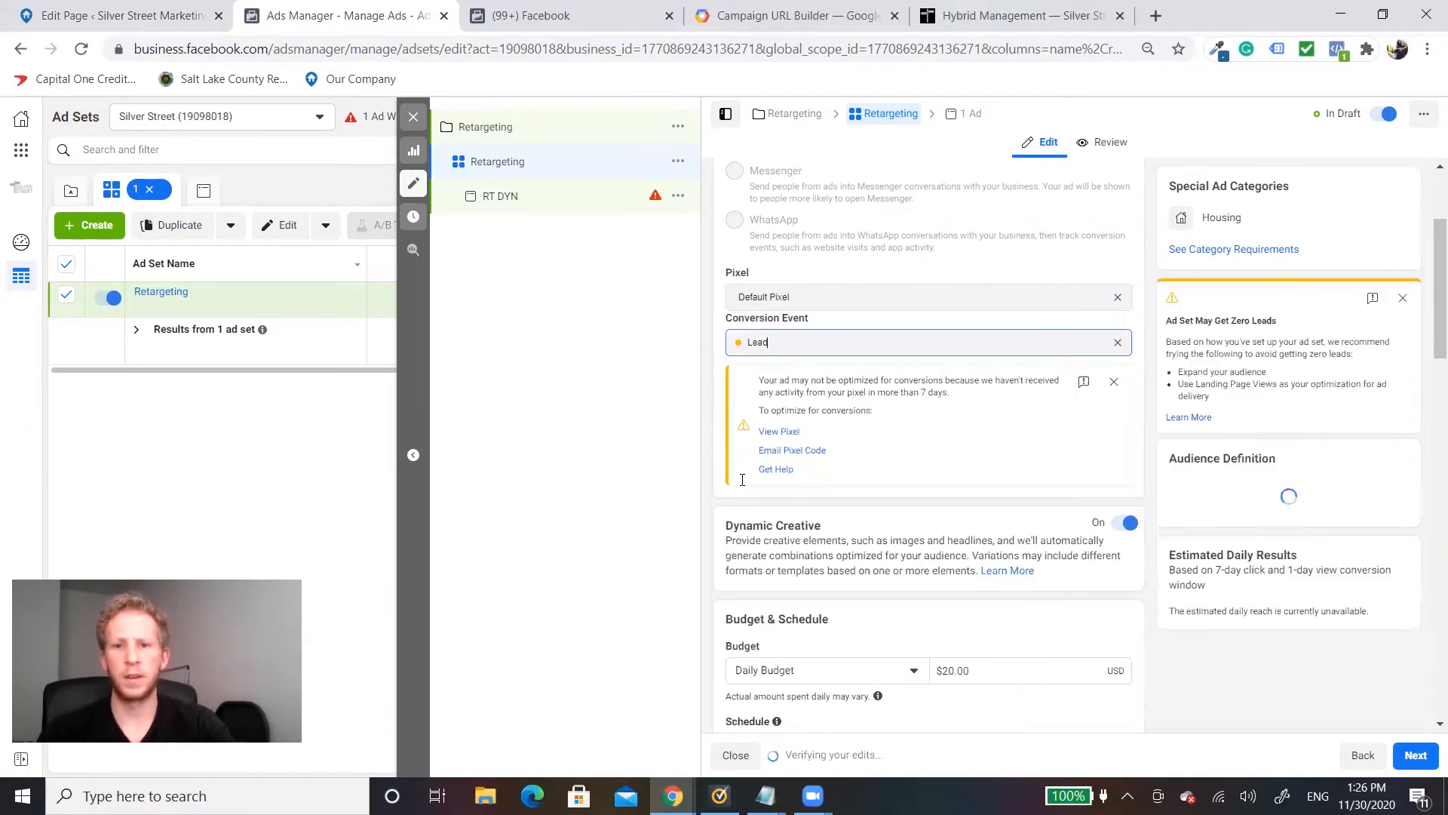
Step: Set the Retargeting ad set's daily budget to $5.00
{"action": "scroll", "coordinate": [867, 423], "scroll_direction": "down", "scroll_amount": 5}
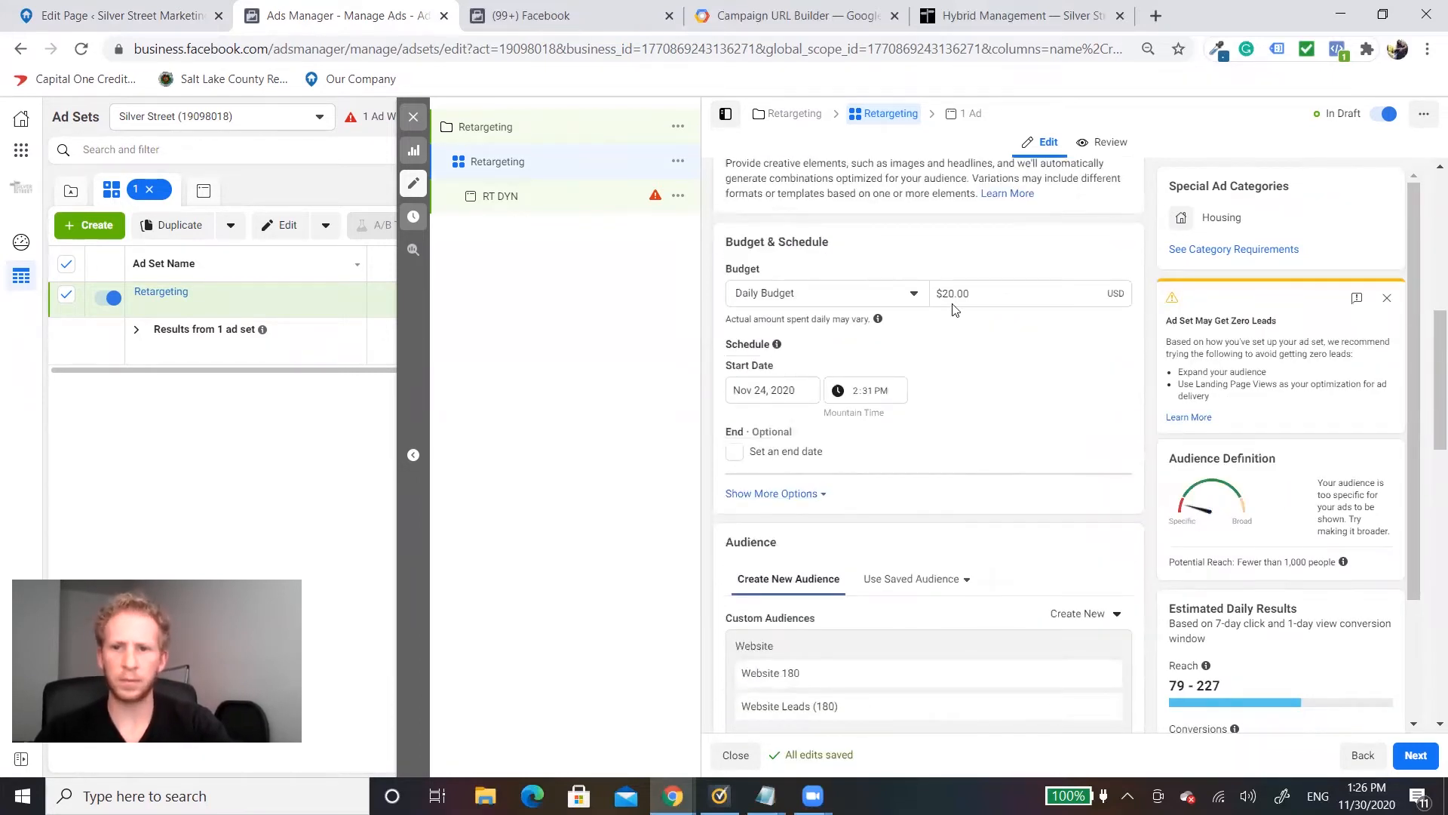
{"action": "left_click", "coordinate": [949, 293]}
{"action": "key", "text": "BackSpace"}
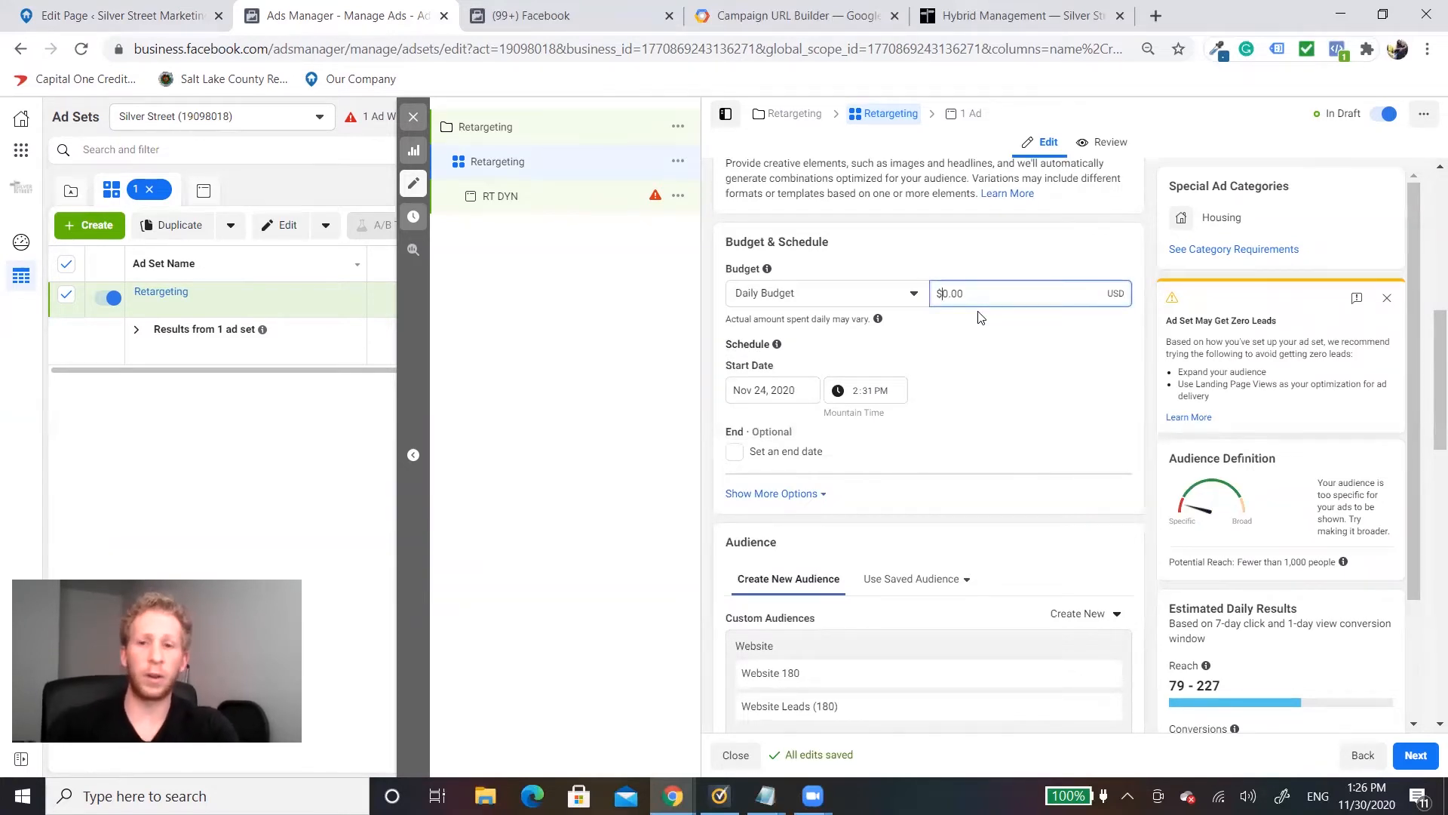
{"action": "scroll", "coordinate": [1003, 372], "scroll_direction": "up", "scroll_amount": 4}
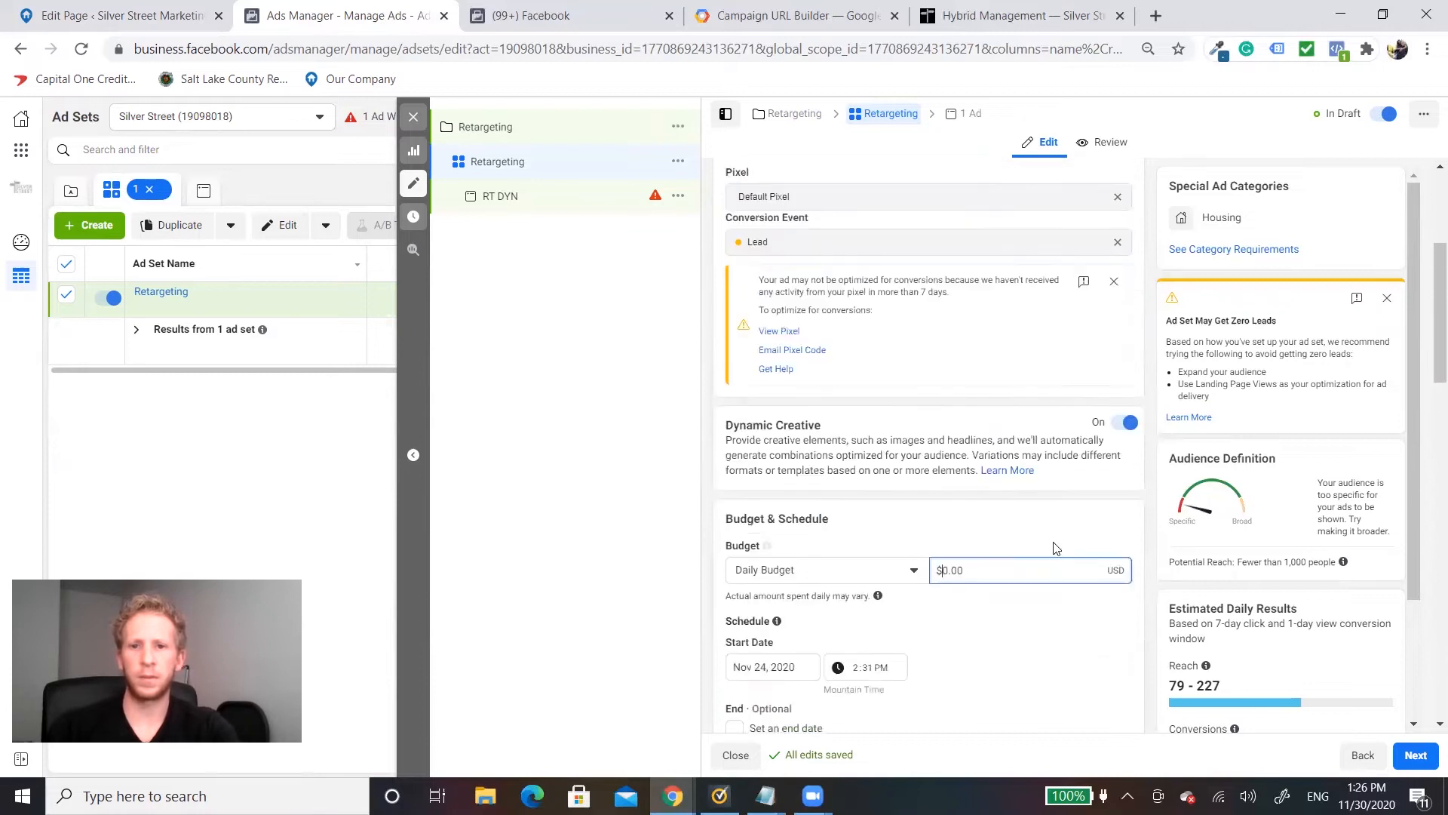
{"action": "scroll", "coordinate": [1053, 547], "scroll_direction": "up", "scroll_amount": 1}
{"action": "scroll", "coordinate": [905, 528], "scroll_direction": "up", "scroll_amount": 2}
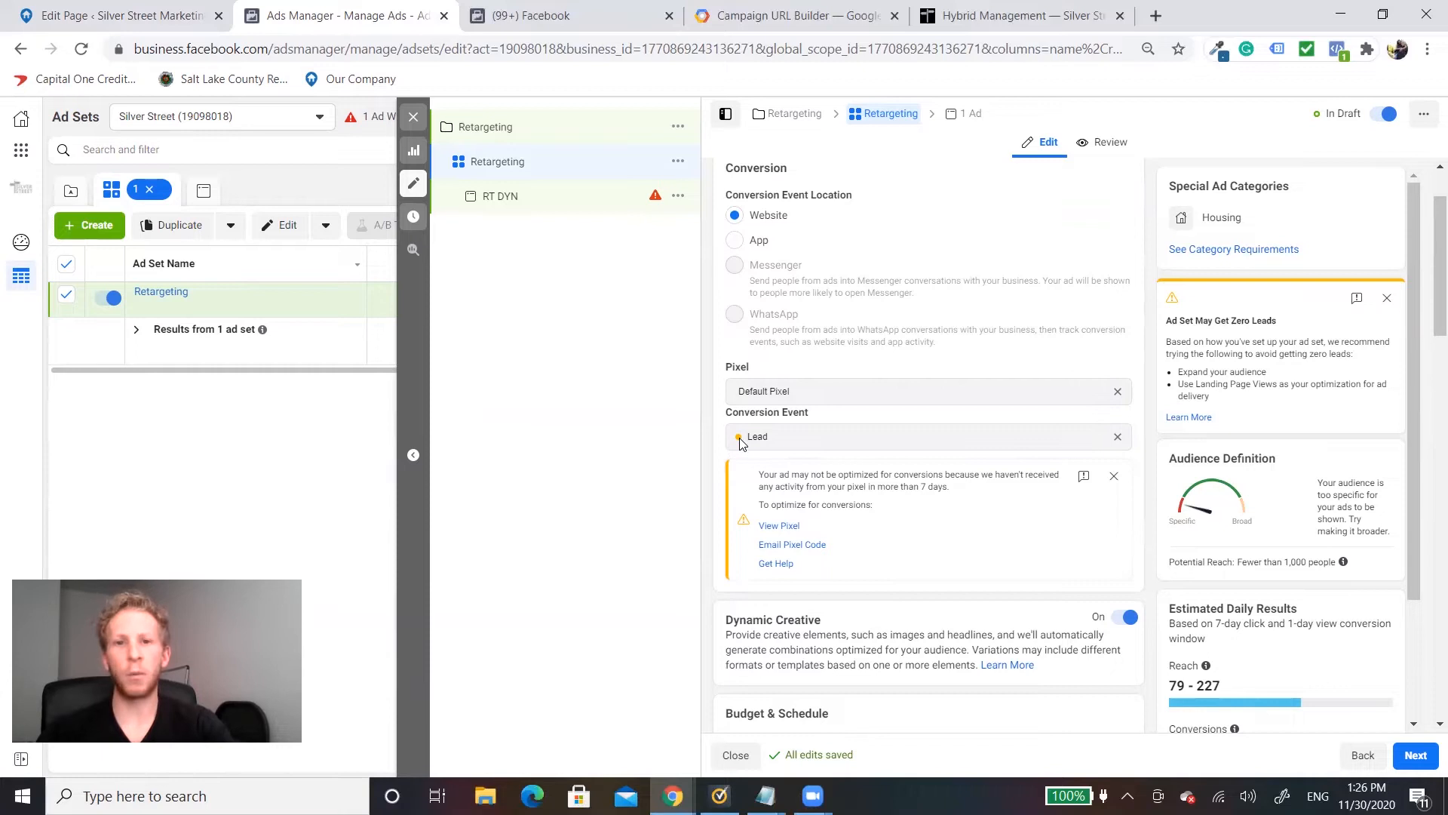
{"action": "scroll", "coordinate": [792, 453], "scroll_direction": "down", "scroll_amount": 4}
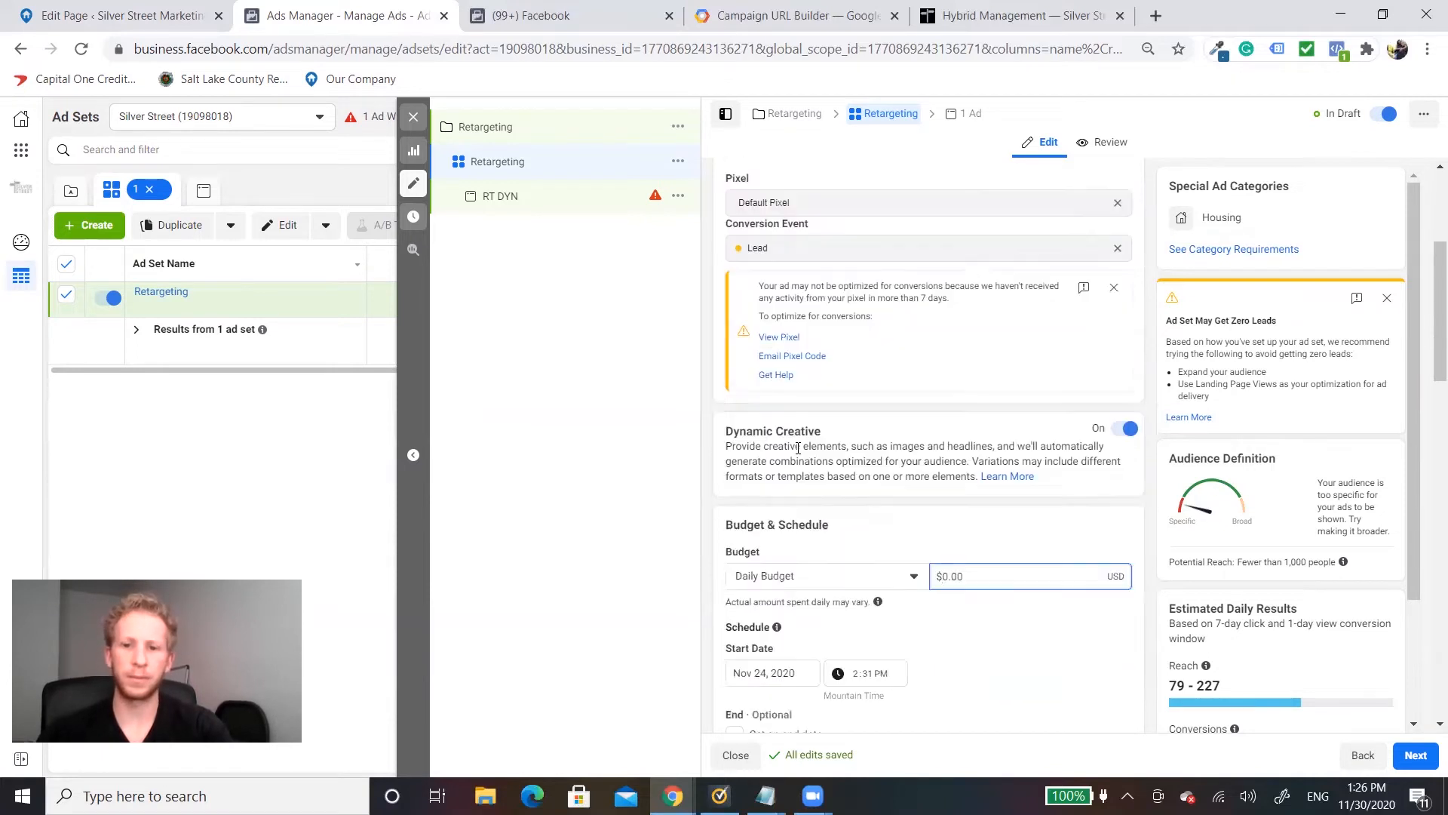
{"action": "left_click", "coordinate": [952, 484]}
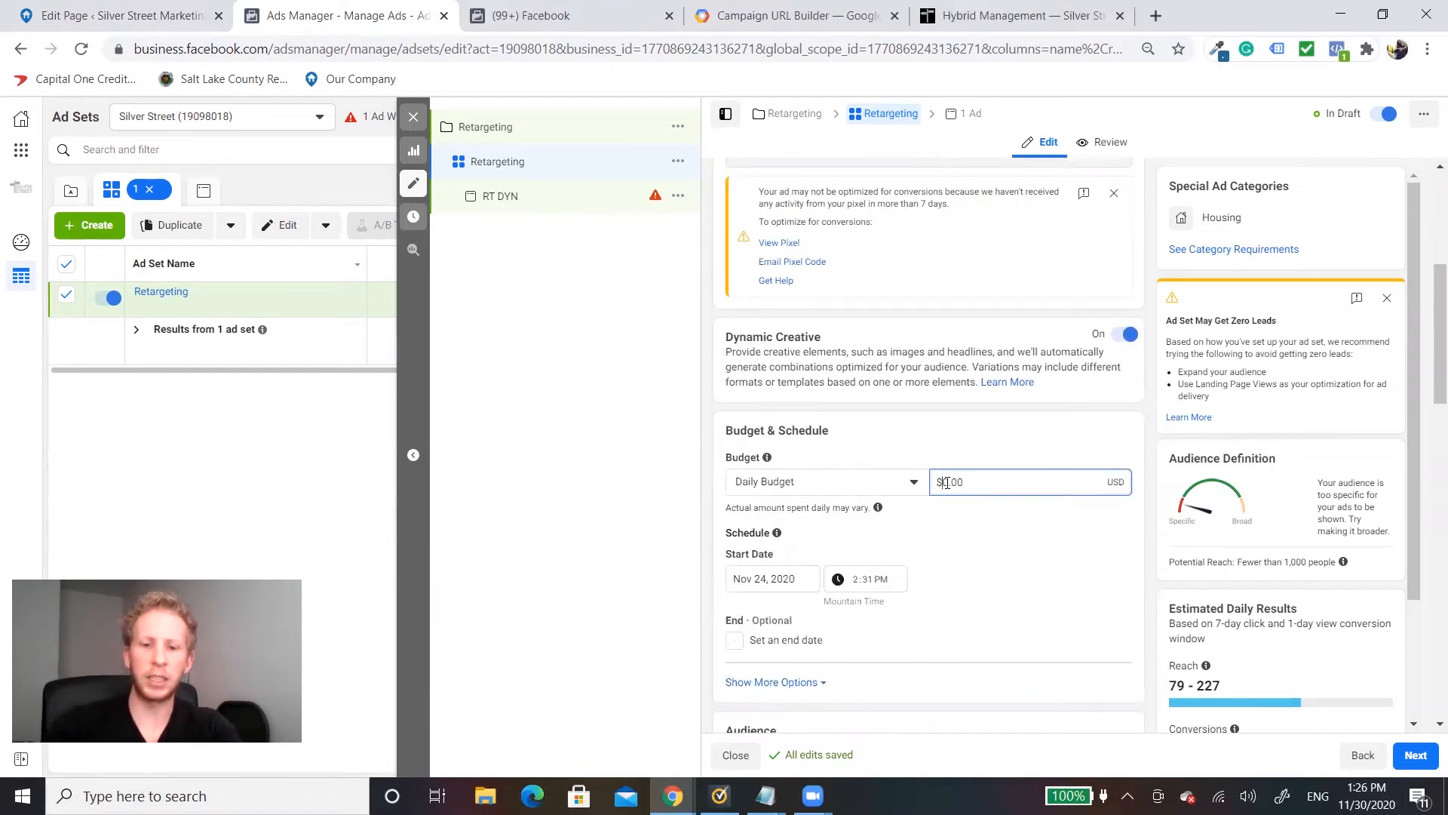
{"action": "key", "text": "BackSpace"}
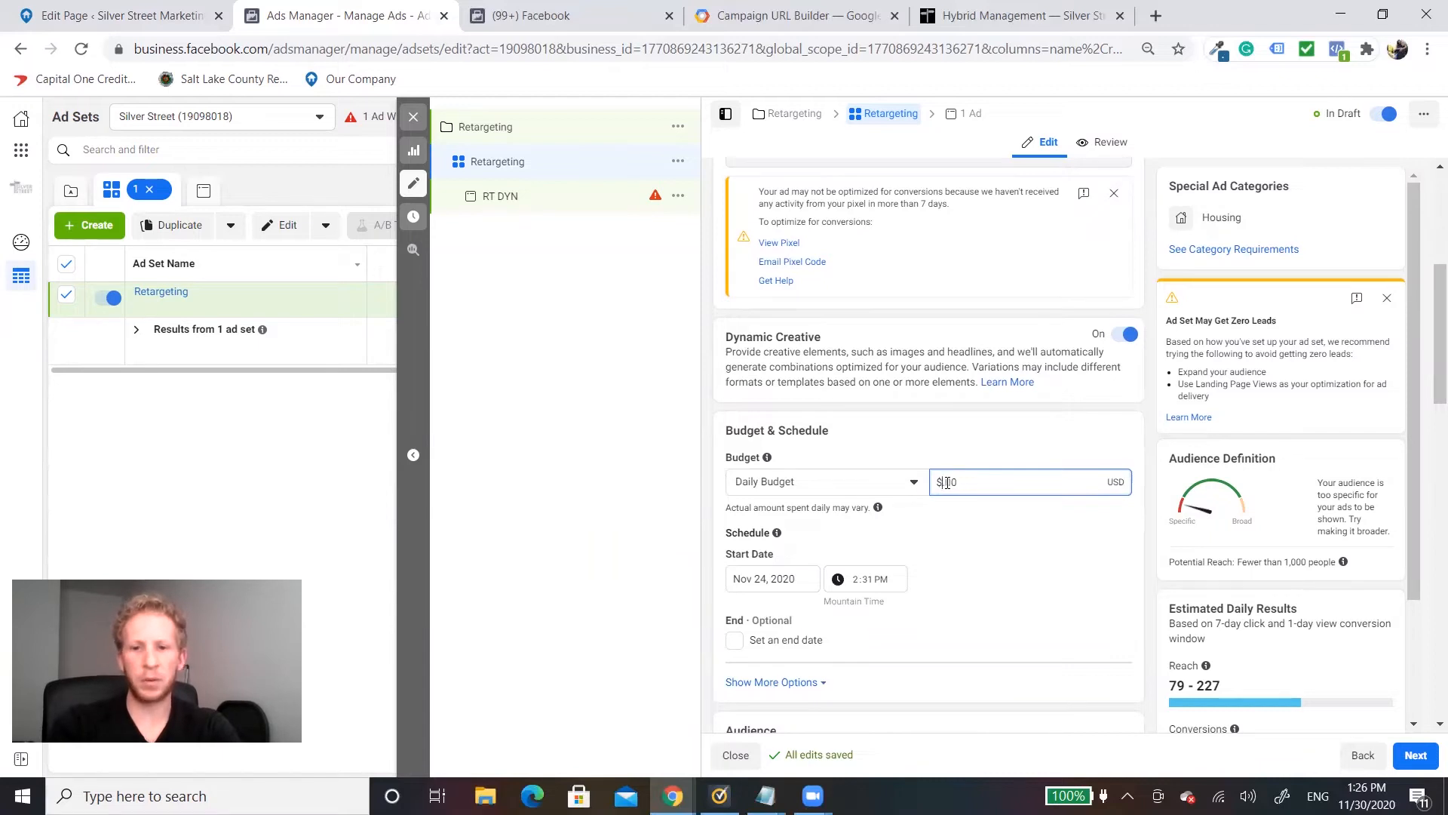
{"action": "type", "text": "0"}
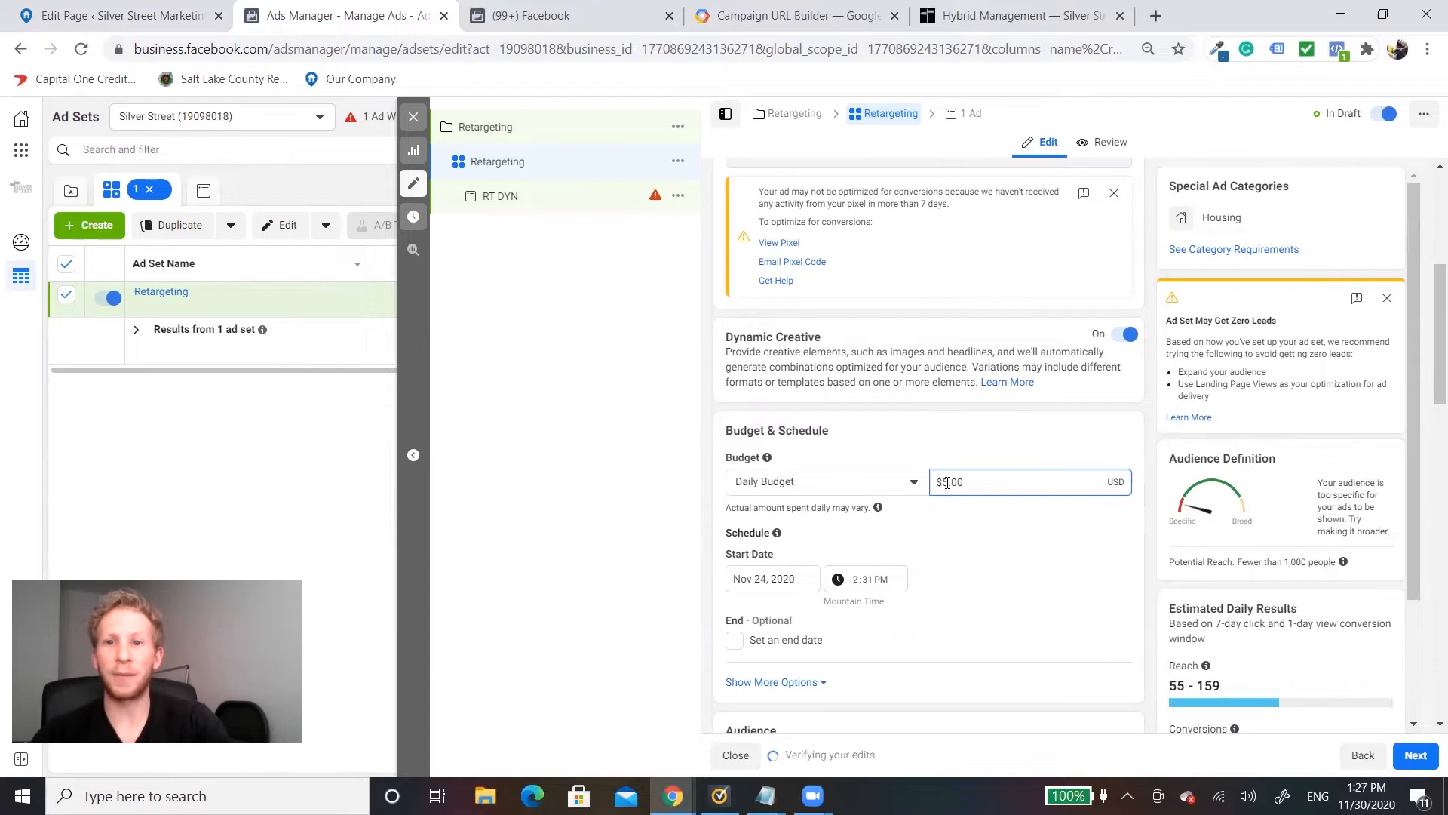
{"action": "left_click", "coordinate": [1042, 549]}
Step: Set the Retargeting ad set's start date to November 30, 2020
{"action": "scroll", "coordinate": [1052, 541], "scroll_direction": "down", "scroll_amount": 1}
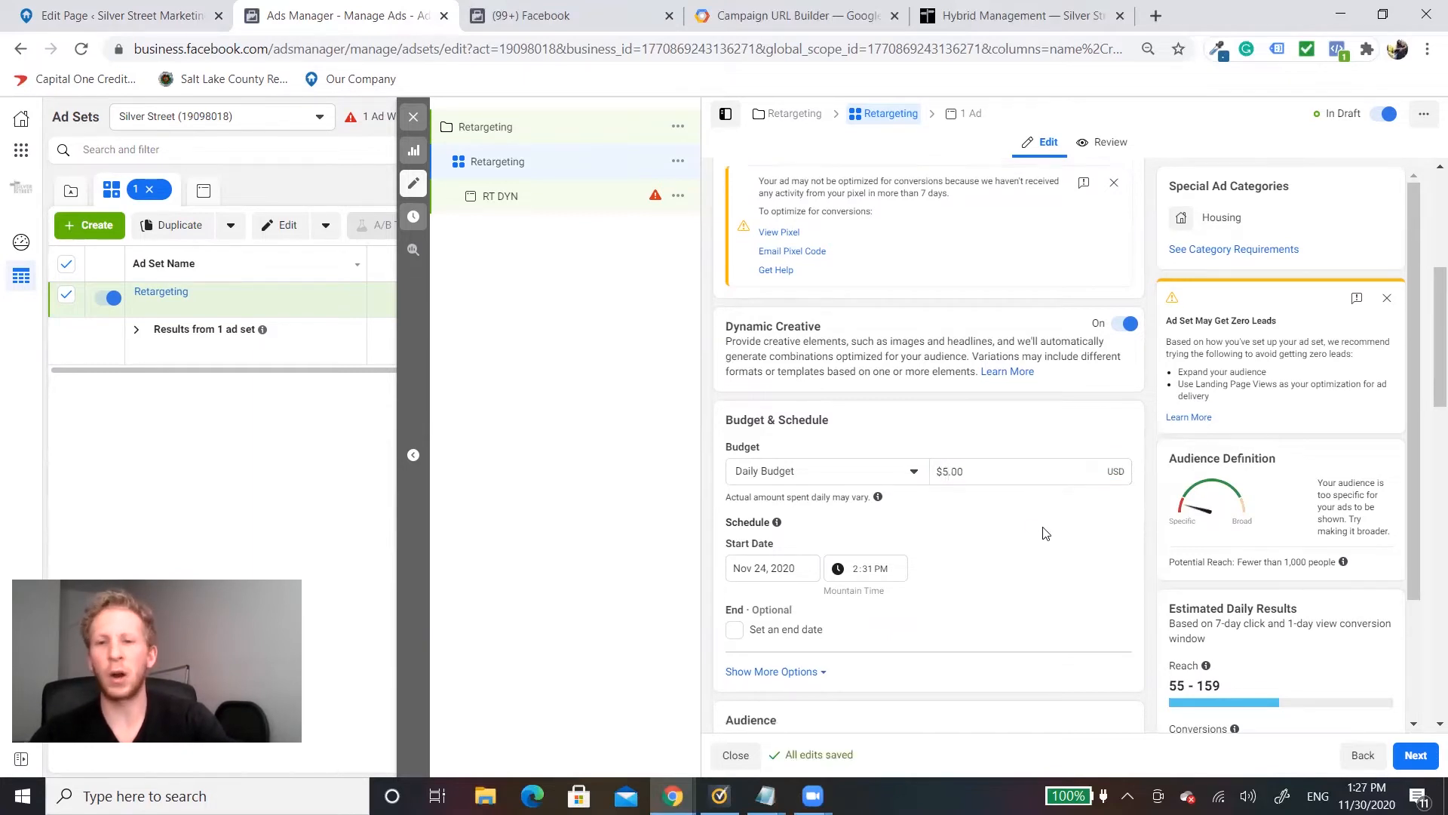
{"action": "scroll", "coordinate": [1004, 482], "scroll_direction": "down", "scroll_amount": 2}
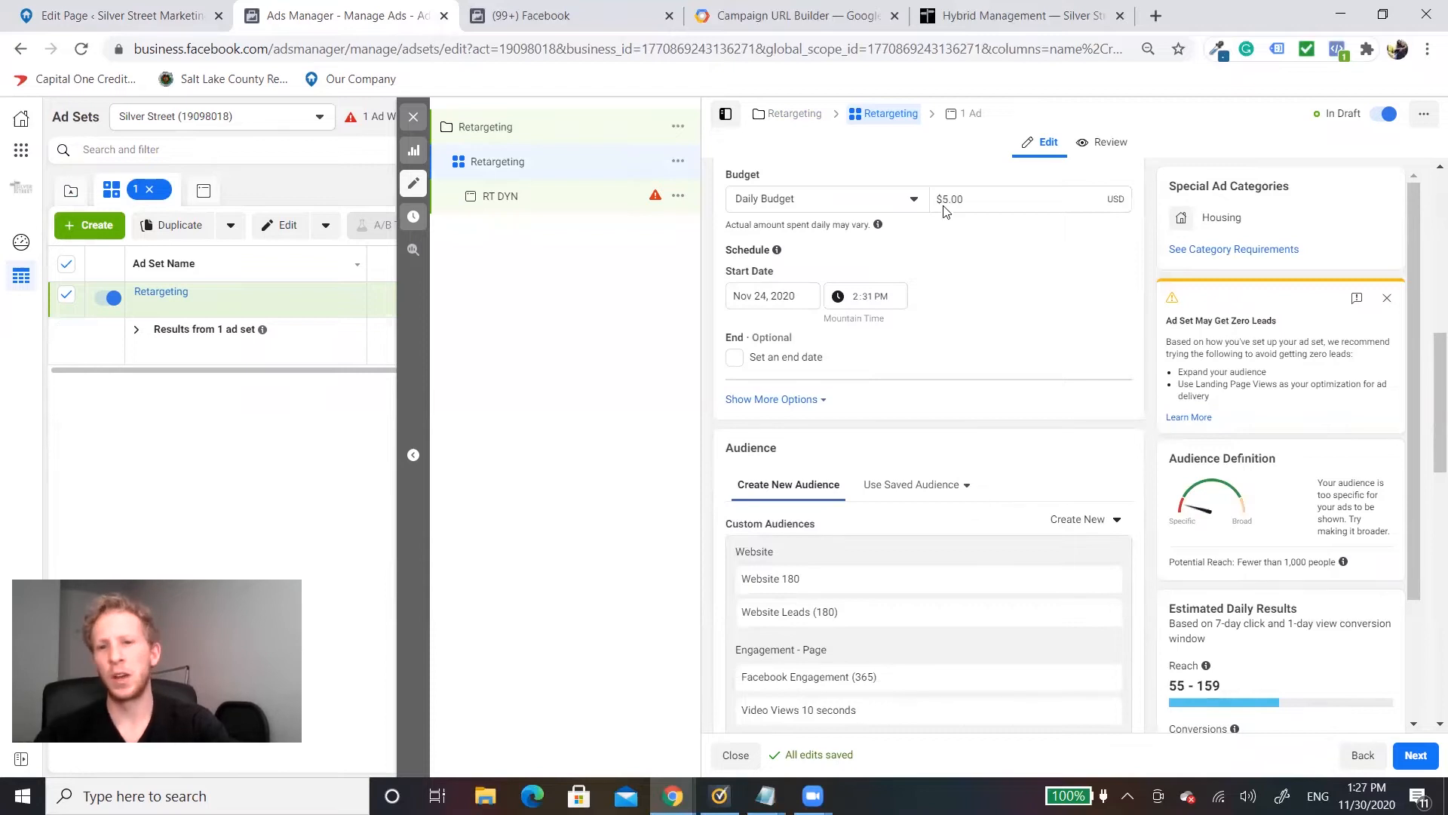
{"action": "scroll", "coordinate": [945, 354], "scroll_direction": "up", "scroll_amount": 1}
{"action": "scroll", "coordinate": [945, 354], "scroll_direction": "up", "scroll_amount": 1}
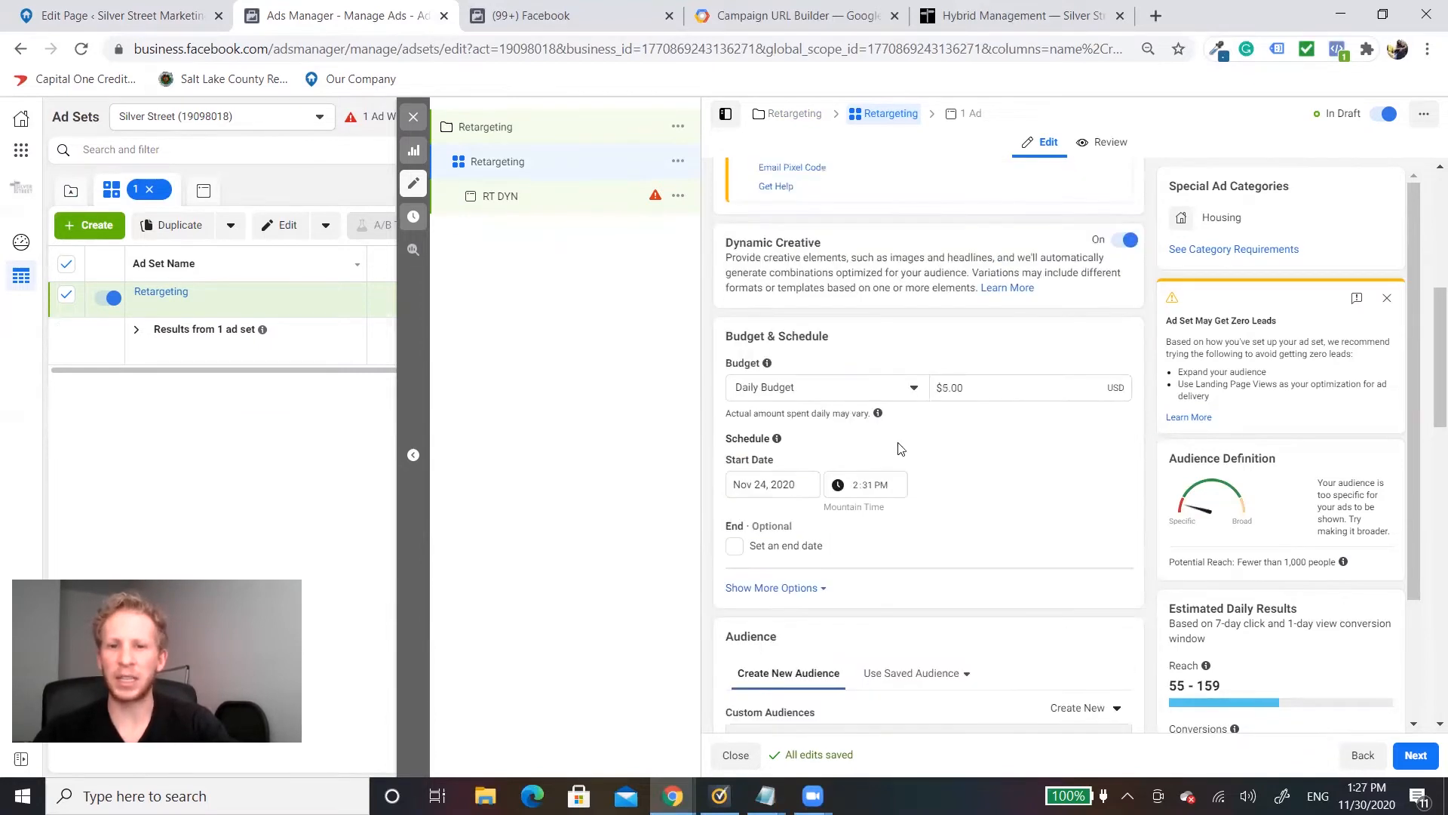
{"action": "left_click", "coordinate": [770, 485]}
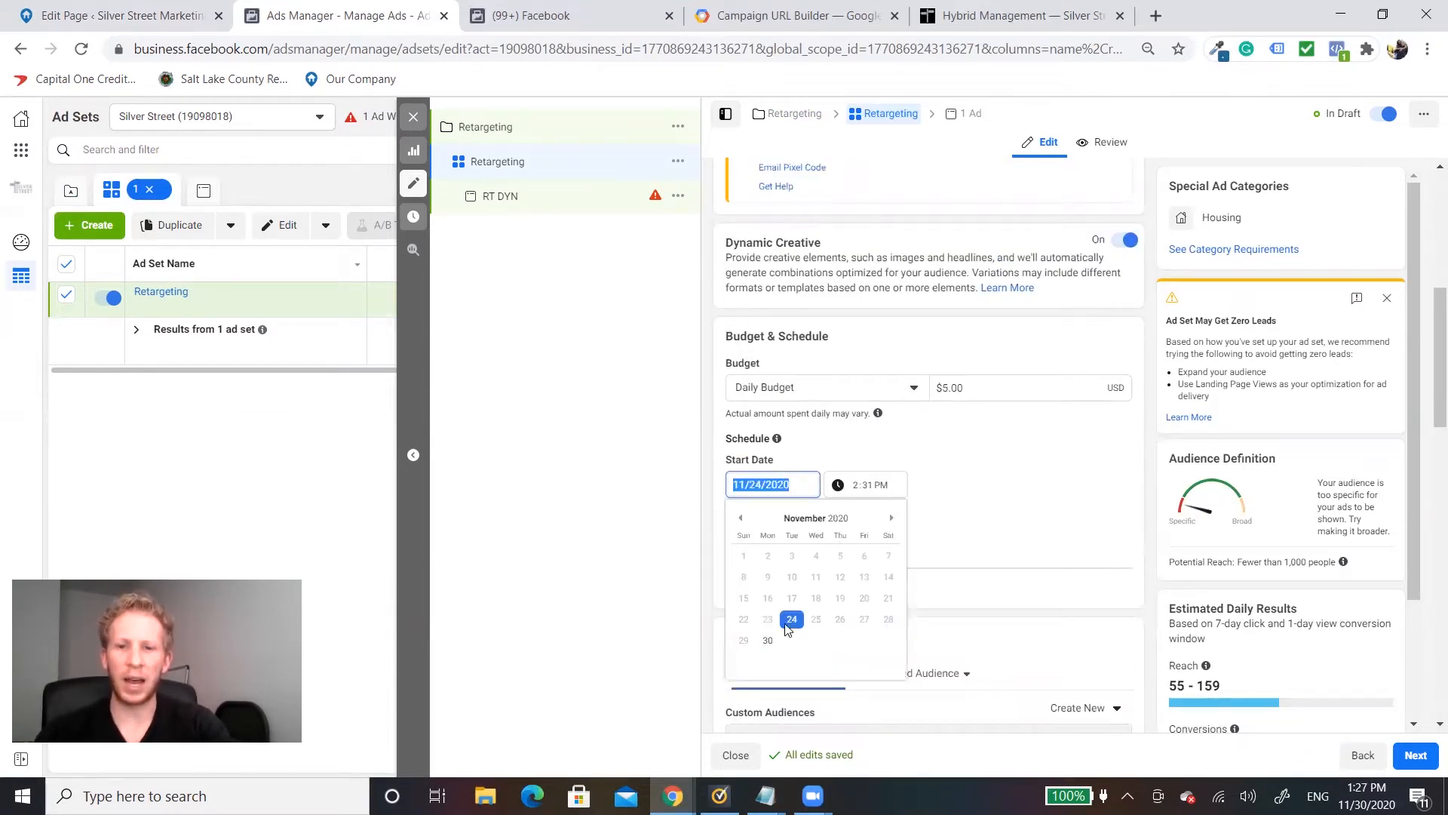
{"action": "left_click", "coordinate": [768, 640]}
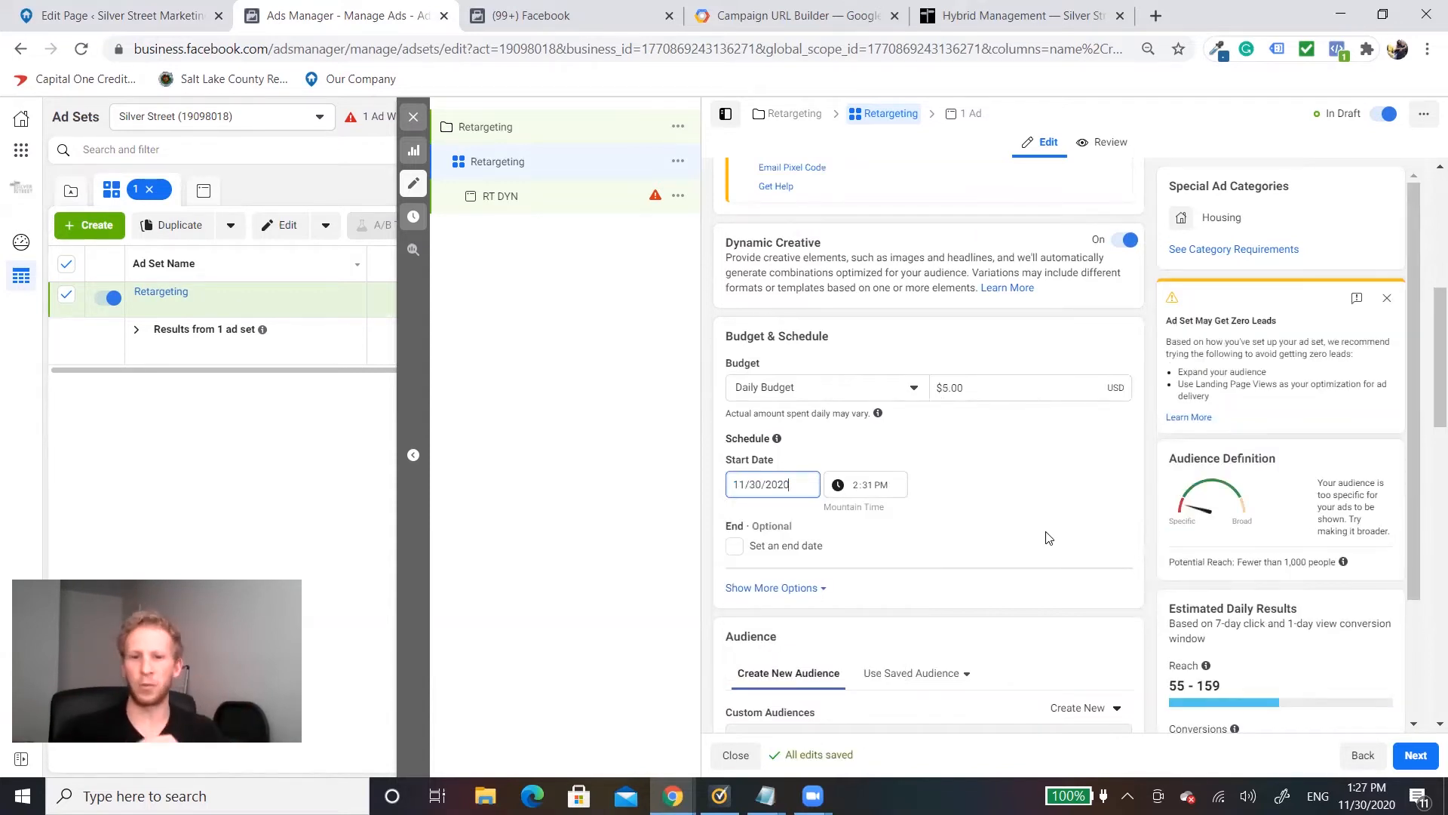
Step: Begin a new website custom audience for the ad set and view the pixels it can use, keeping Default Pixel
{"action": "scroll", "coordinate": [1048, 537], "scroll_direction": "down", "scroll_amount": 4}
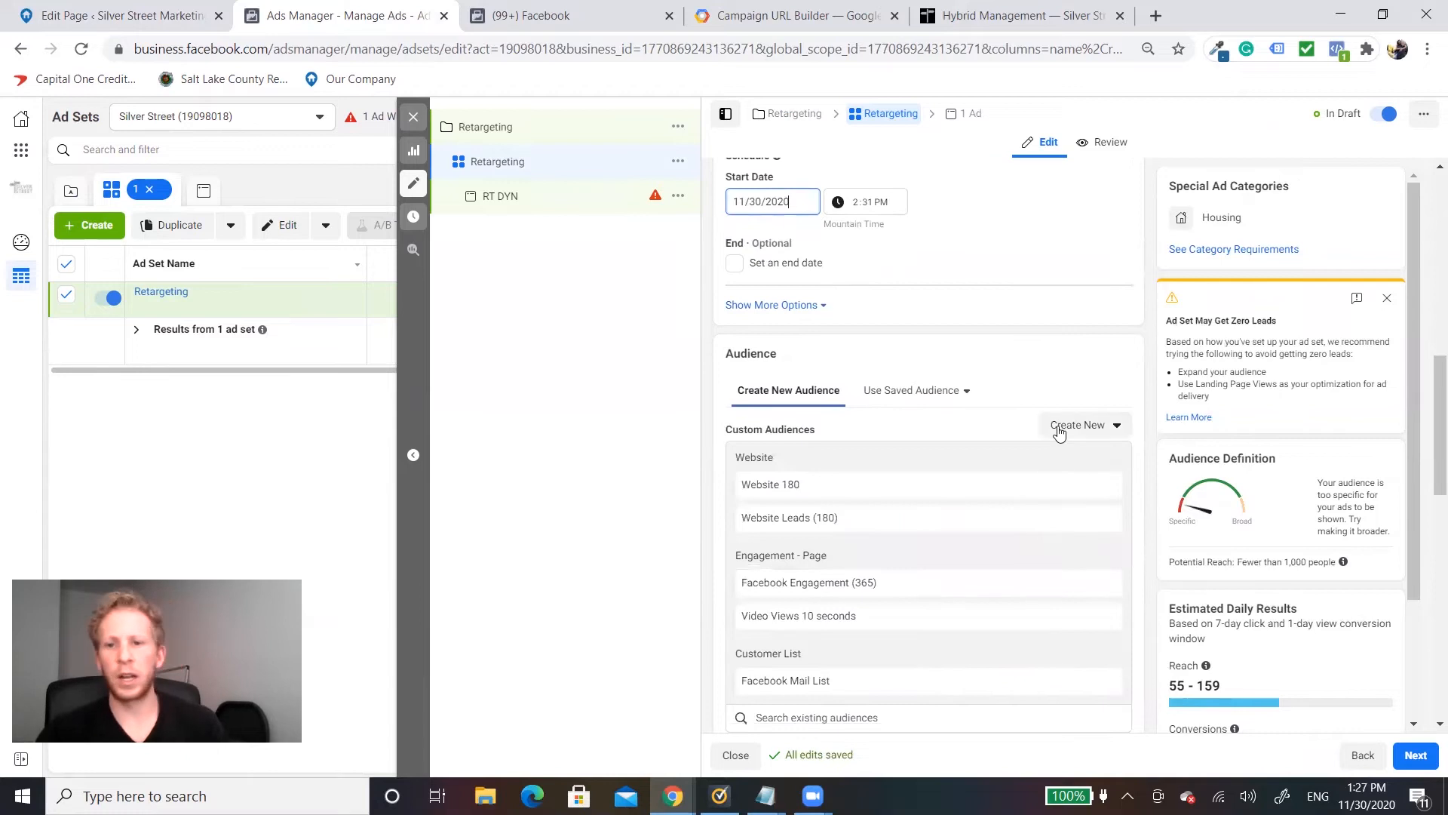
{"action": "scroll", "coordinate": [1030, 323], "scroll_direction": "down", "scroll_amount": 1}
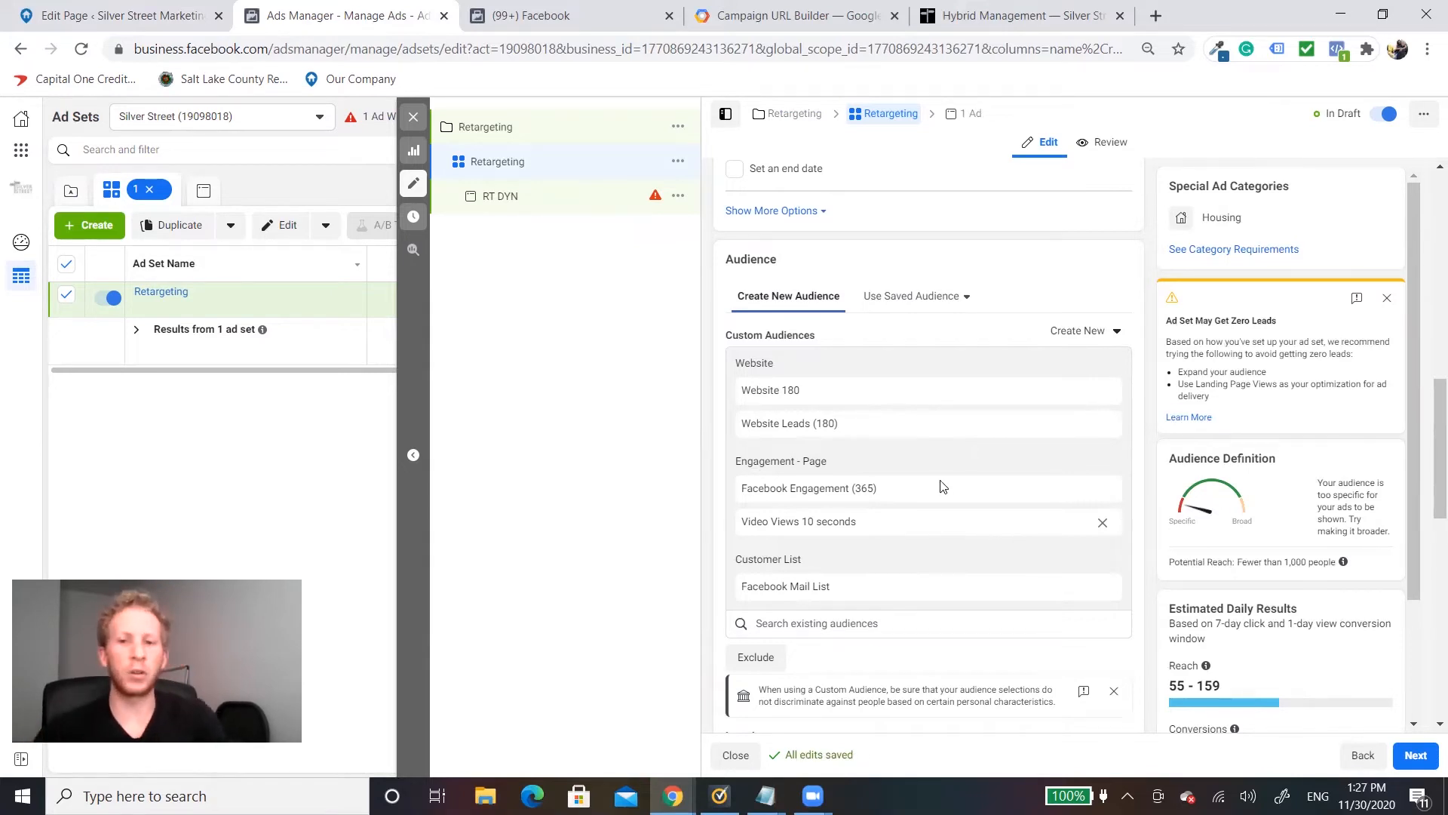
{"action": "left_click", "coordinate": [1068, 338]}
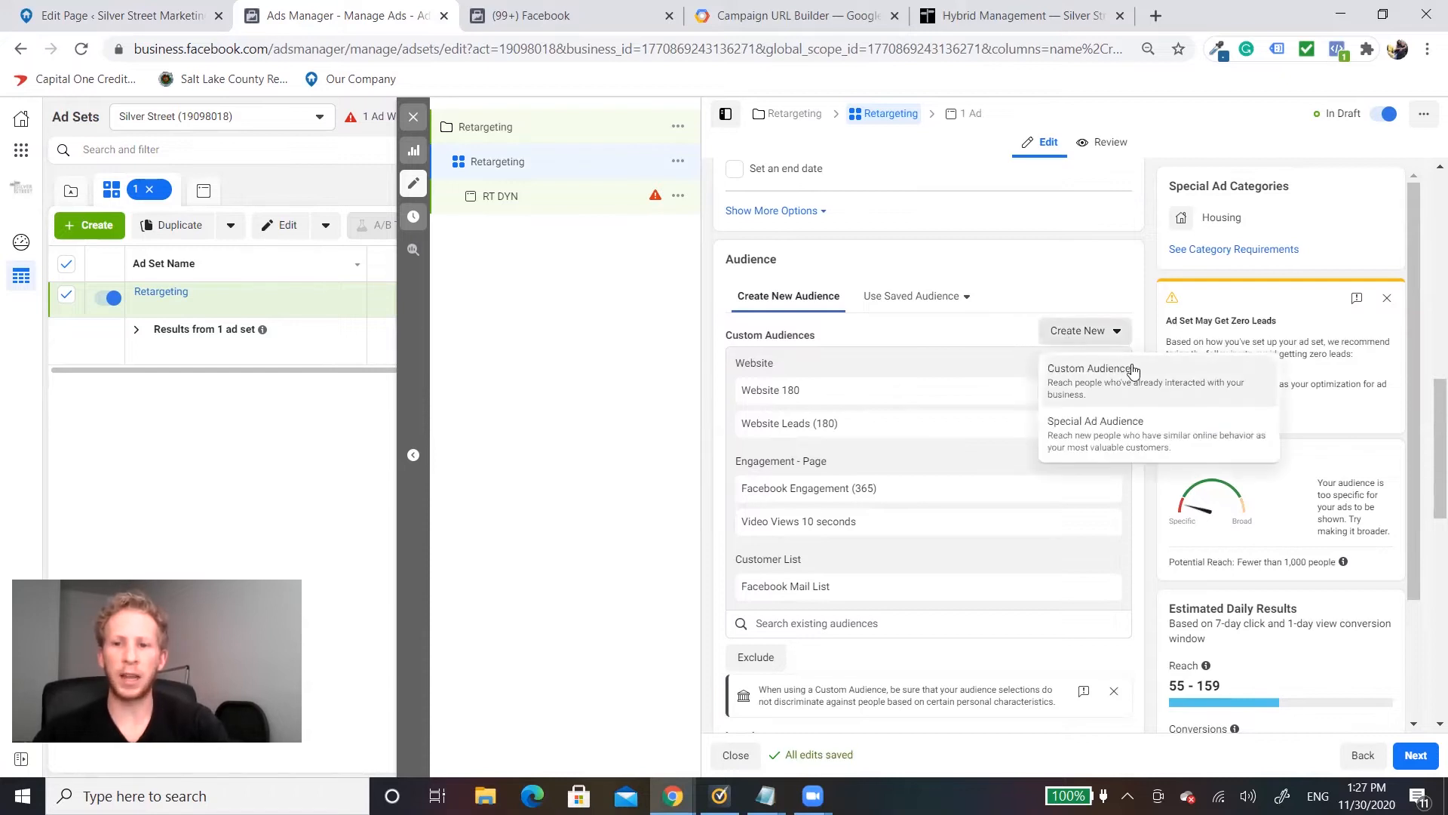
{"action": "left_click", "coordinate": [1071, 377]}
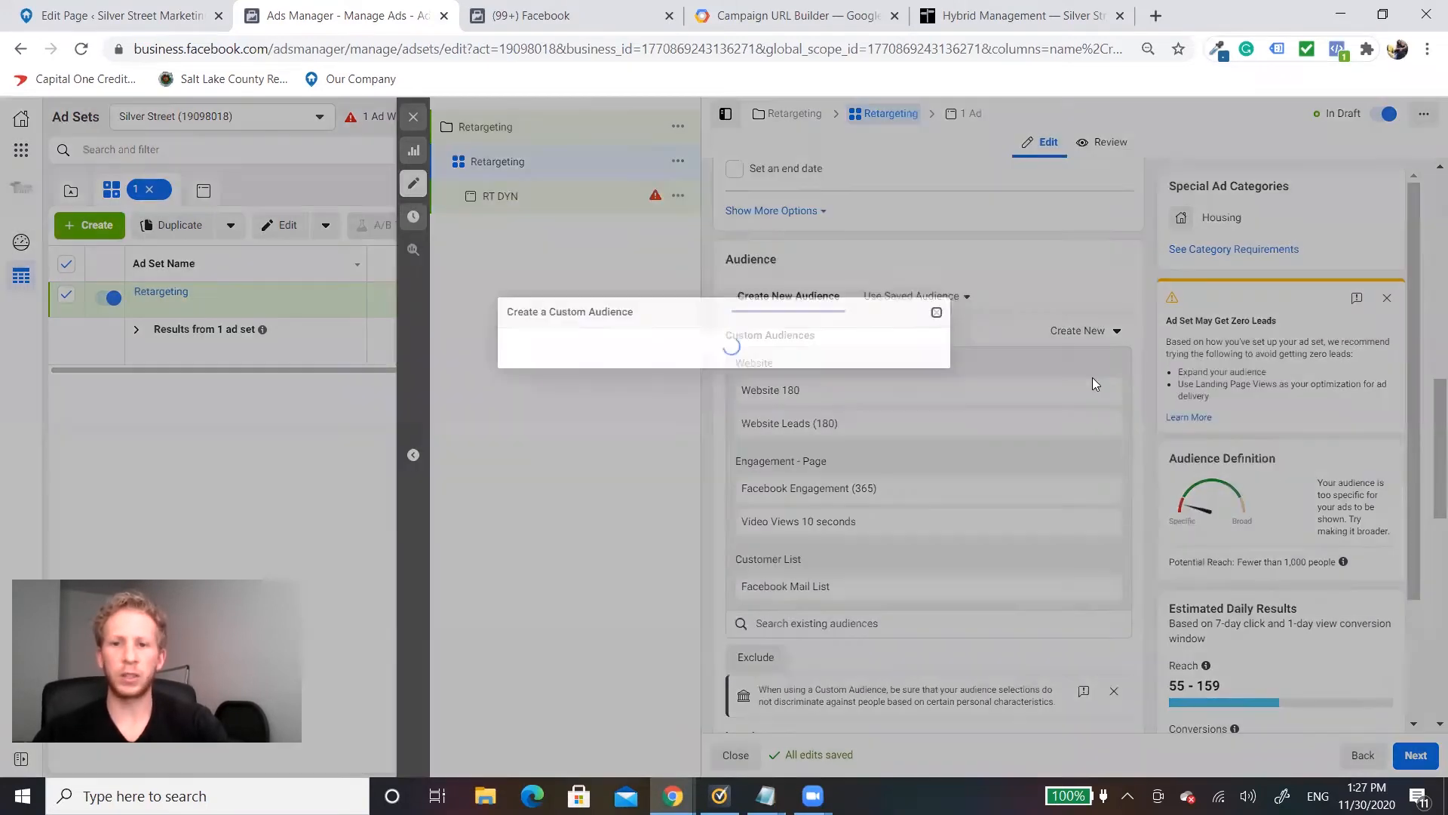
{"action": "left_click", "coordinate": [480, 250]}
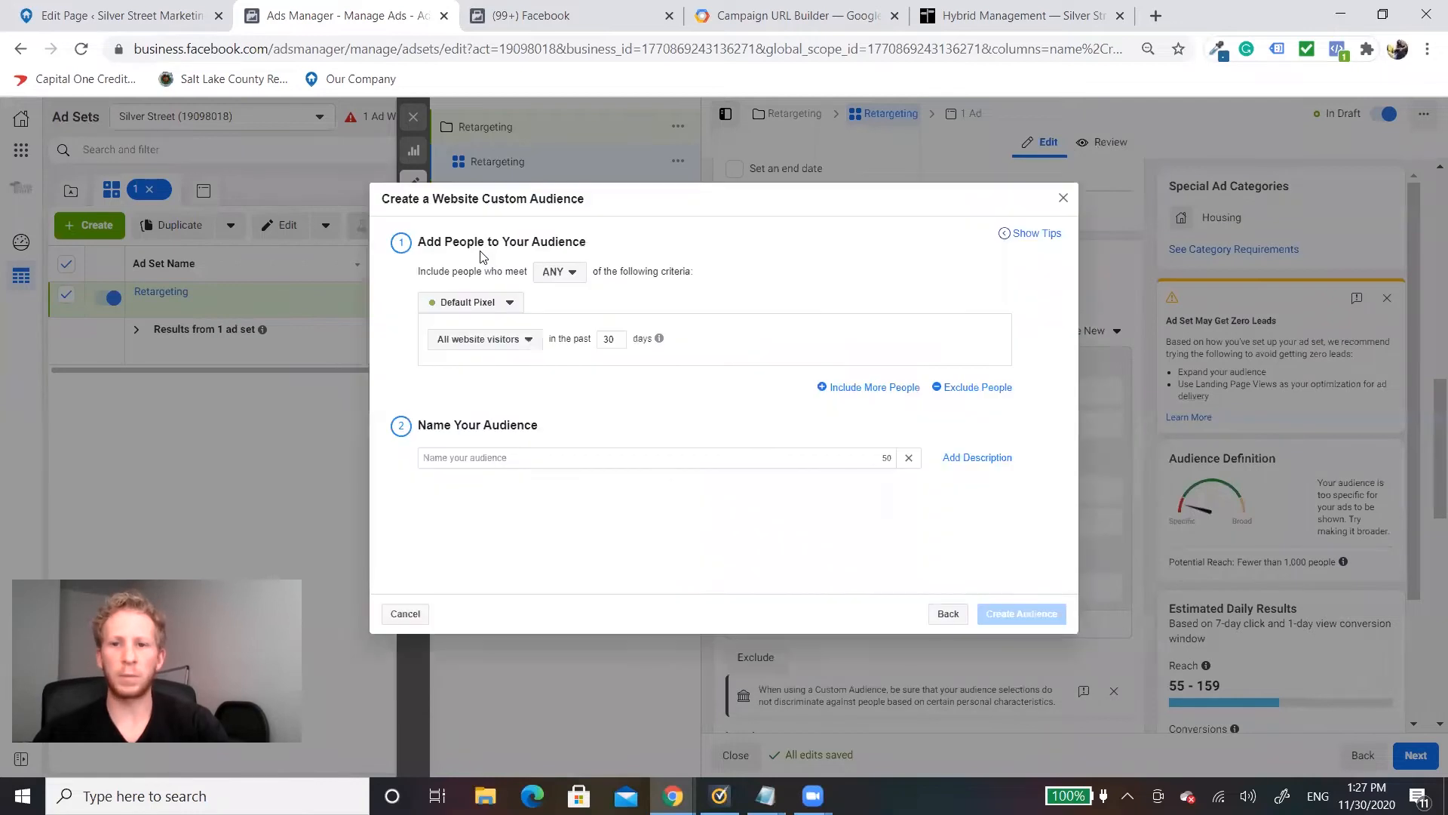
{"action": "left_click", "coordinate": [497, 303]}
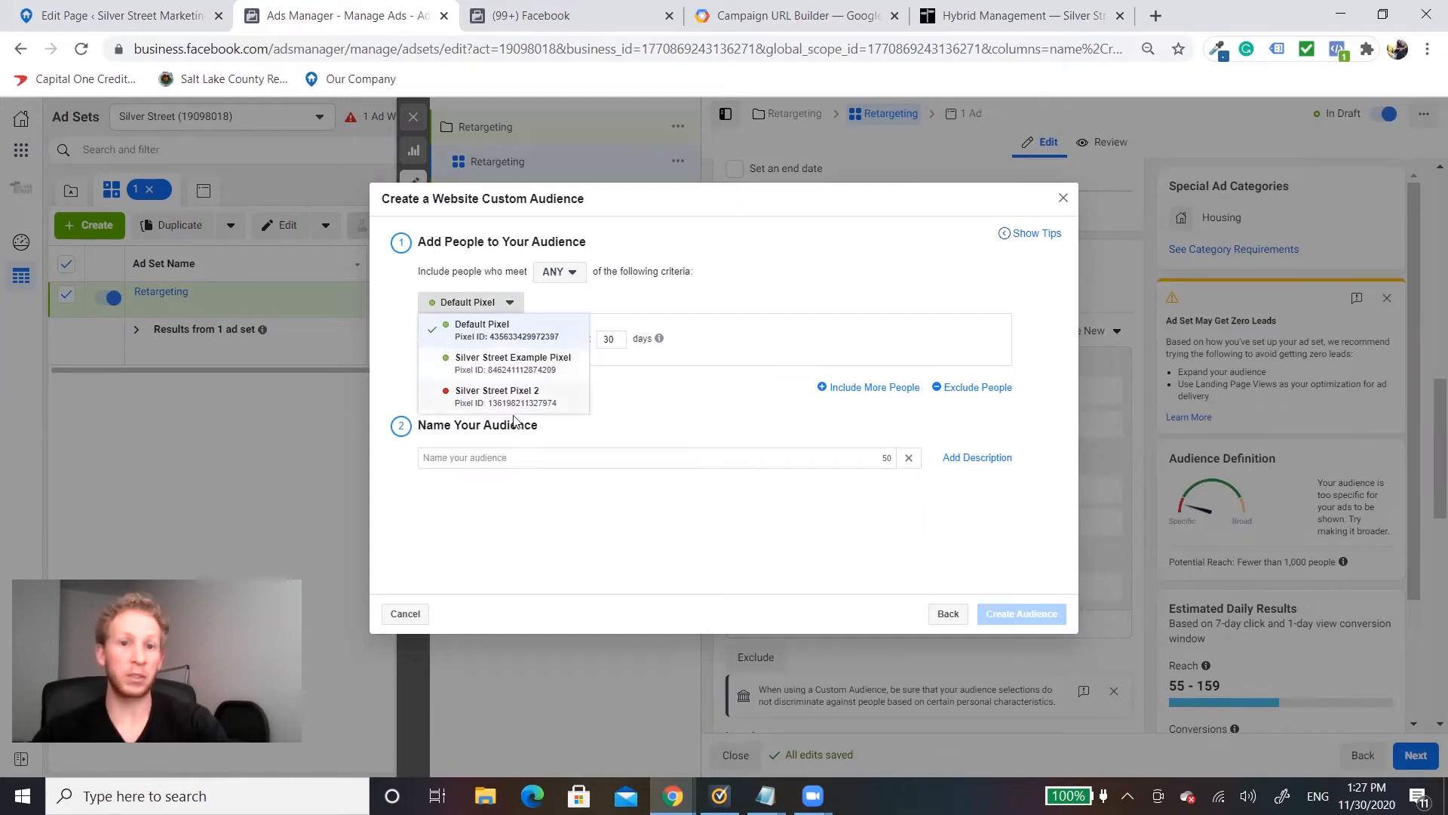
{"action": "left_click", "coordinate": [664, 401]}
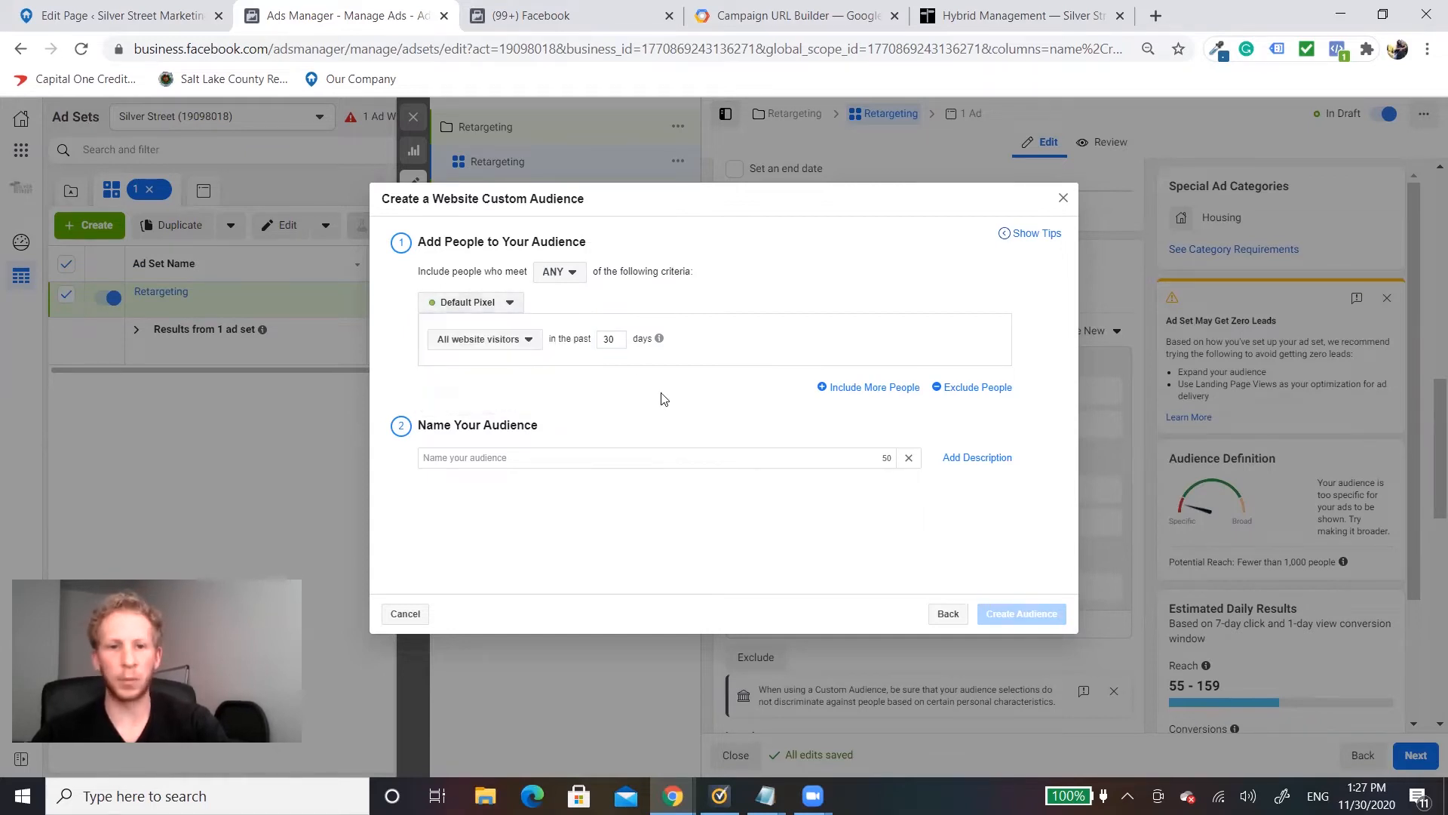
Step: Set the website audience to visitors in the past 180 days, name it Website 180, and close the form without creating it
{"action": "double_click", "coordinate": [607, 337]}
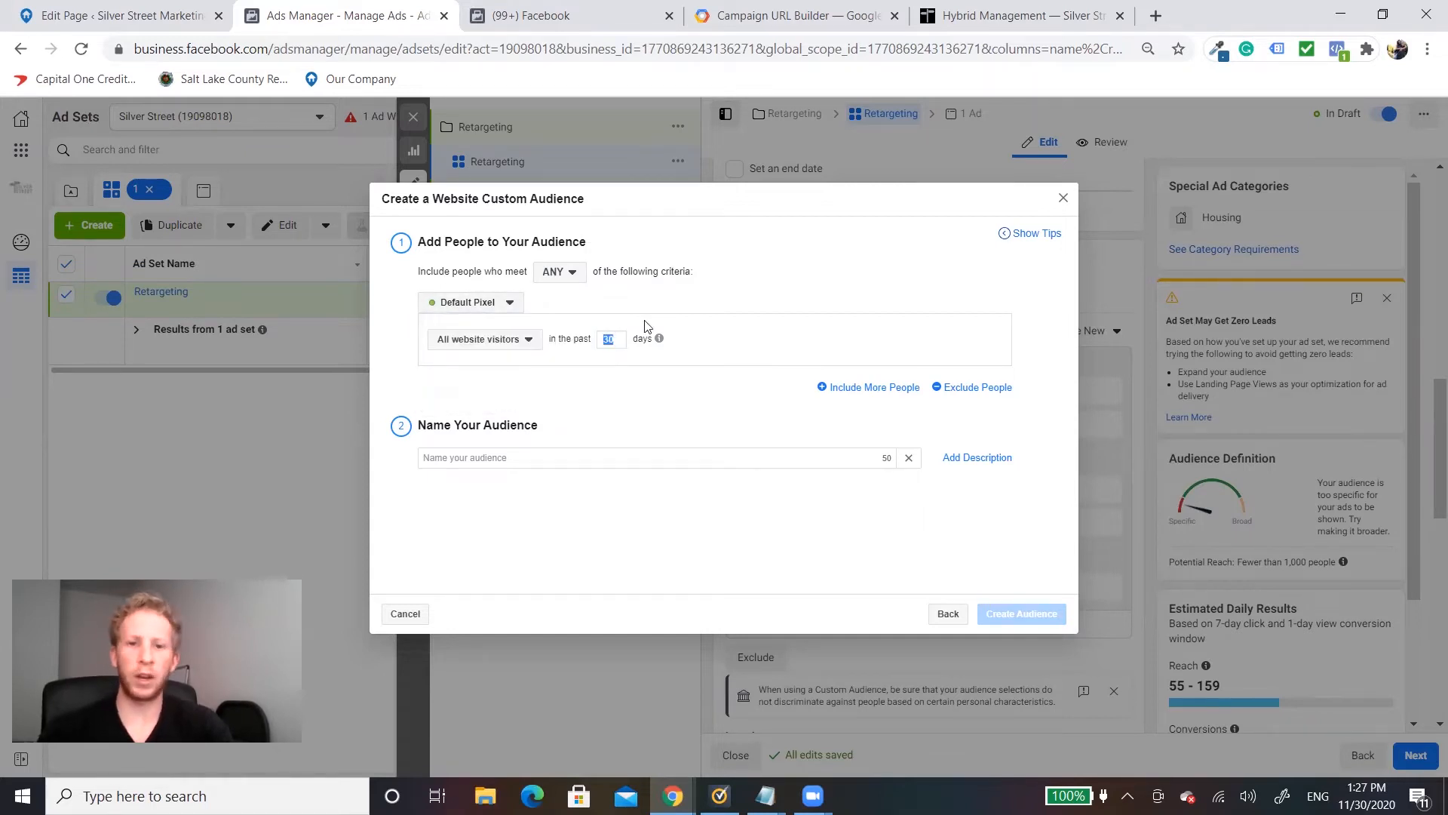
{"action": "type", "text": "180"}
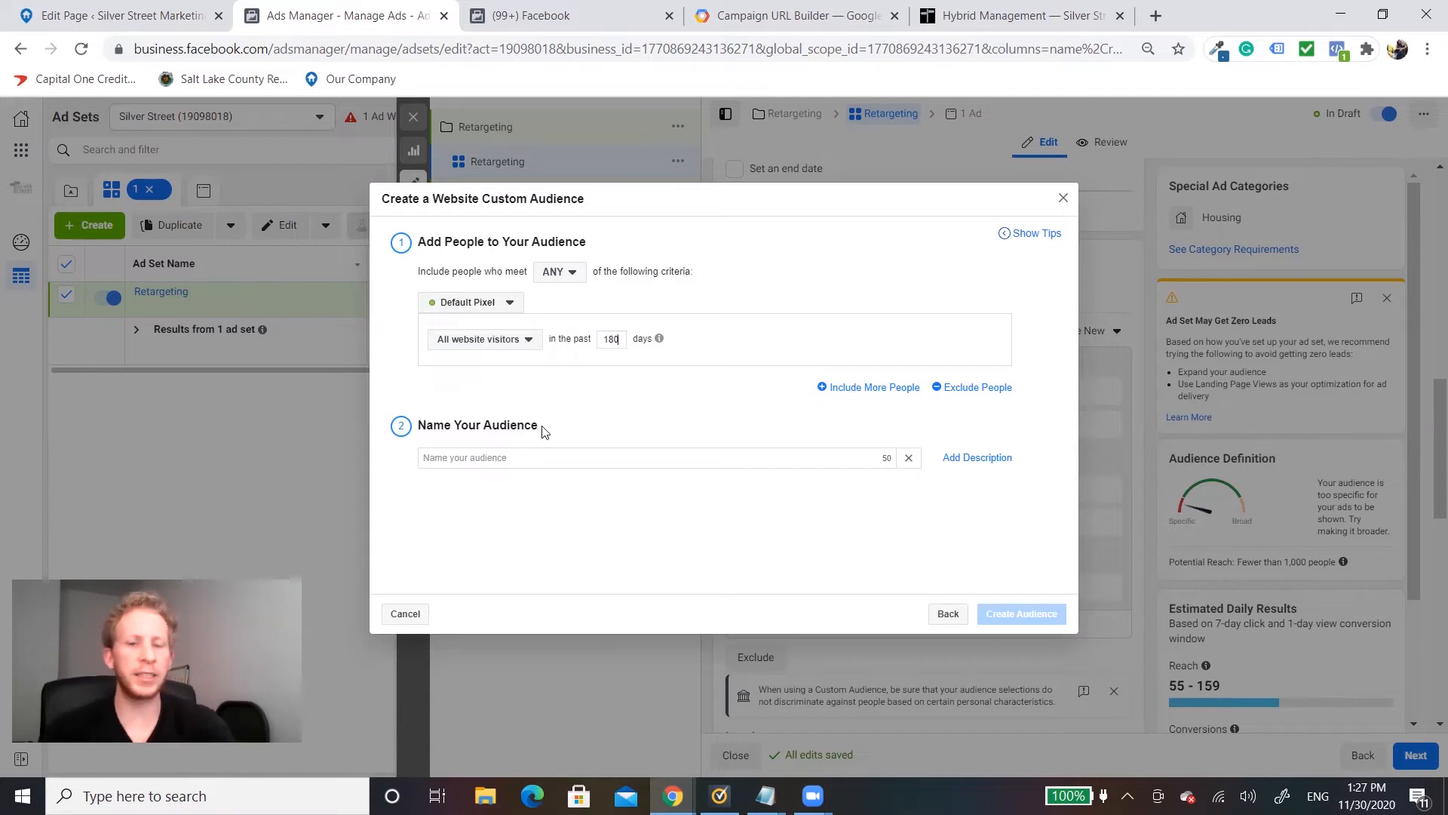
{"action": "left_click", "coordinate": [517, 462]}
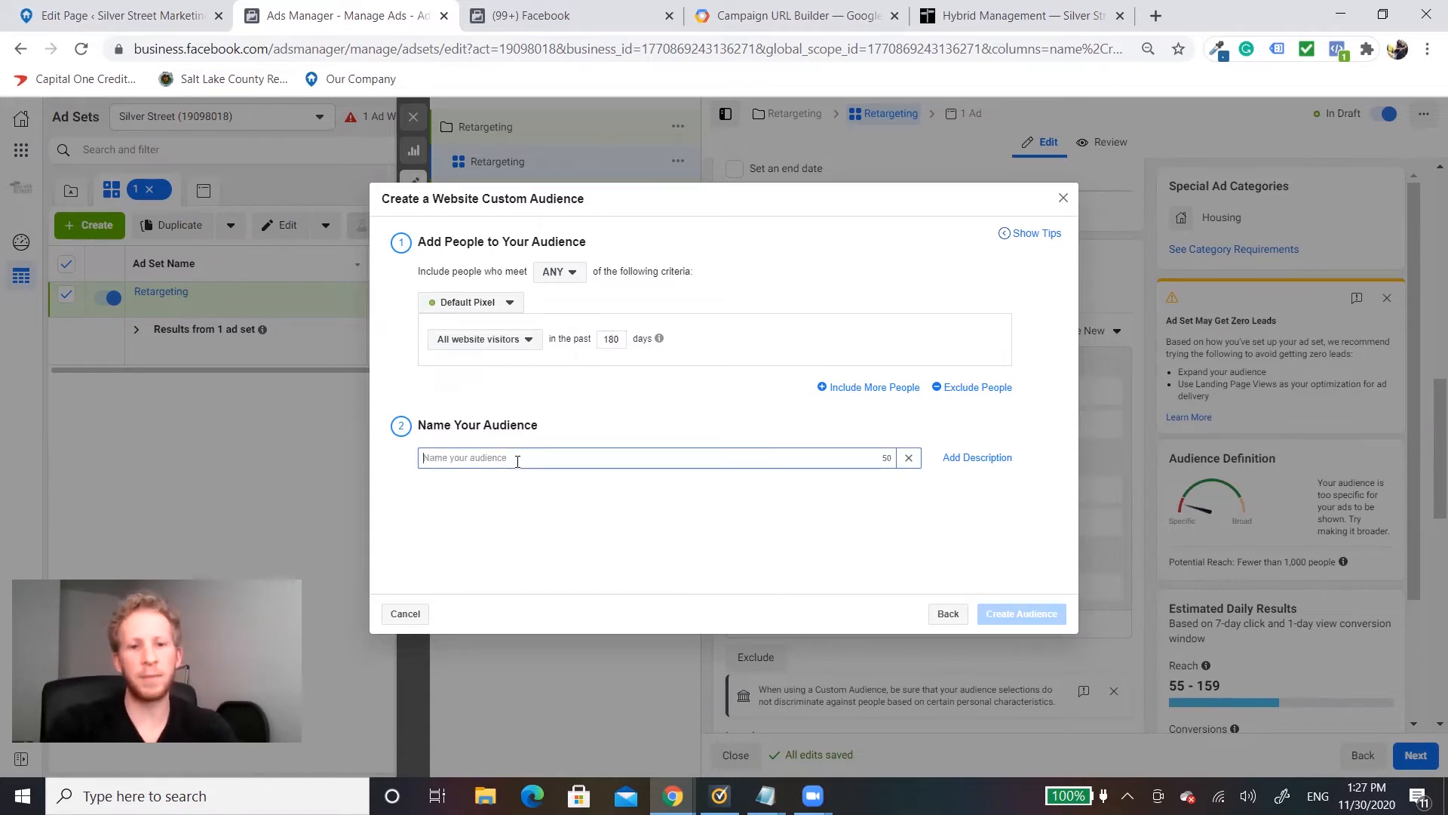
{"action": "type", "text": "Website 180"}
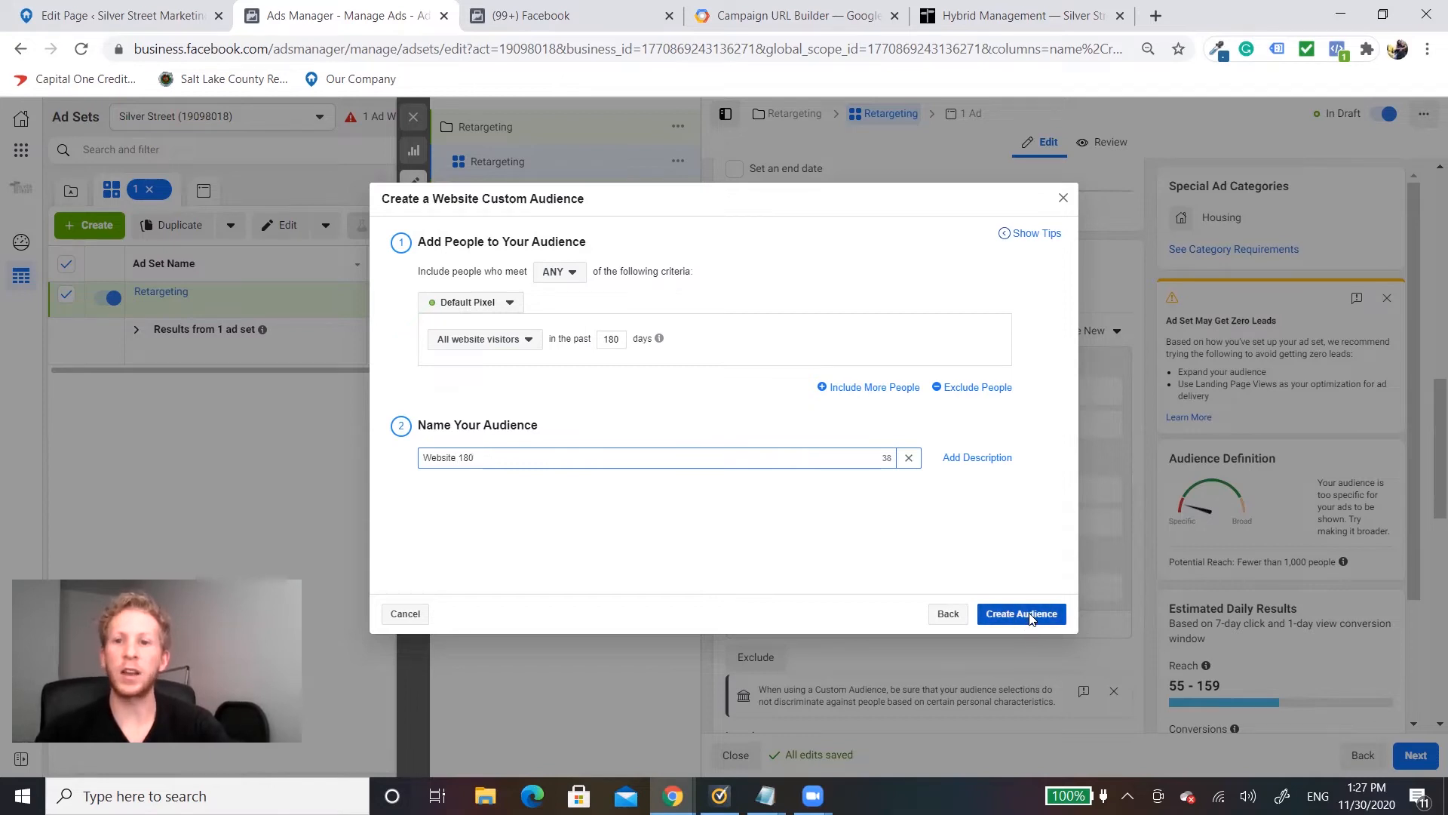
{"action": "left_click", "coordinate": [1065, 199]}
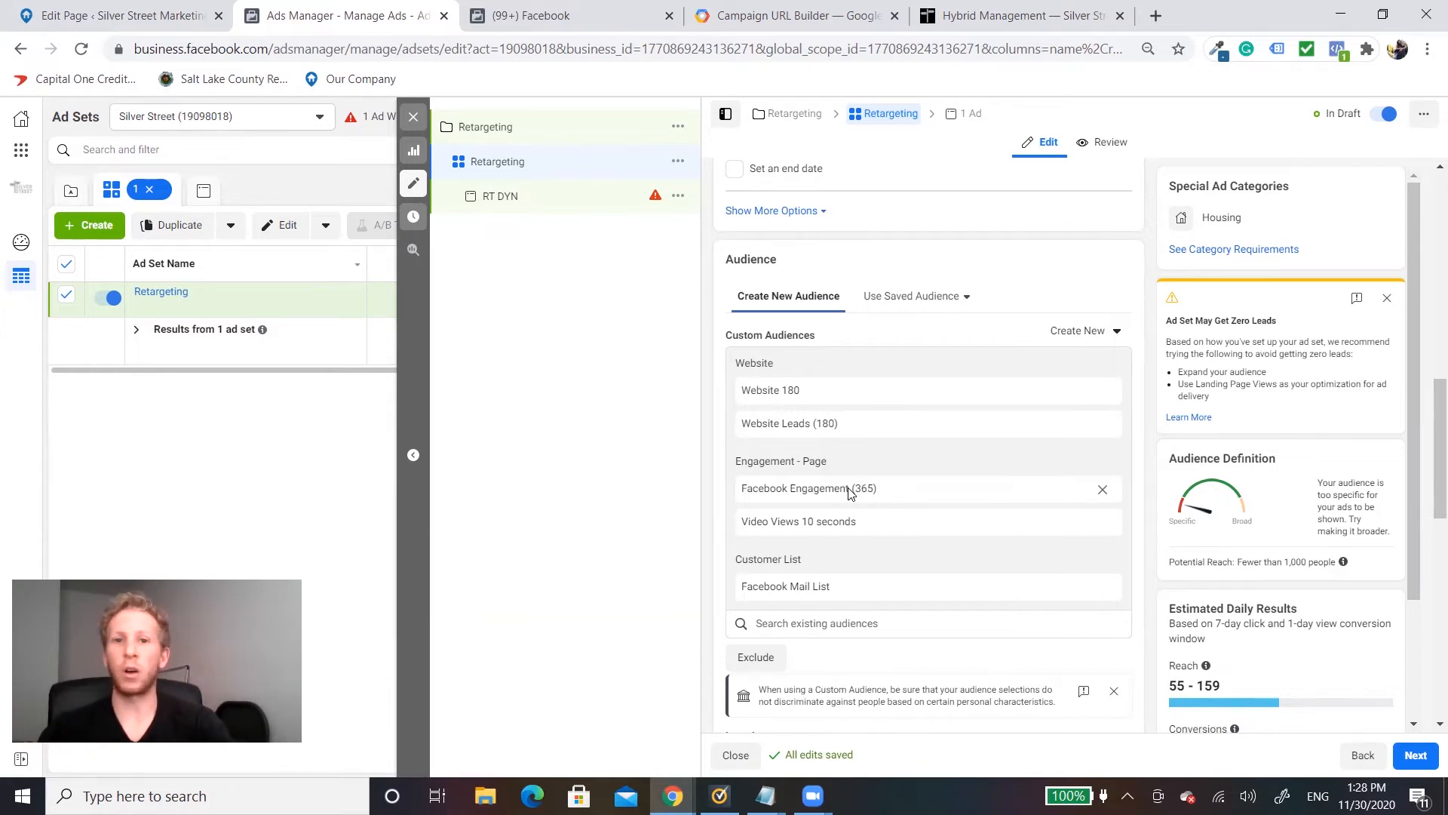
Step: View the available custom audience source types without creating an audience
{"action": "left_click", "coordinate": [1075, 331]}
{"action": "left_click", "coordinate": [1090, 371]}
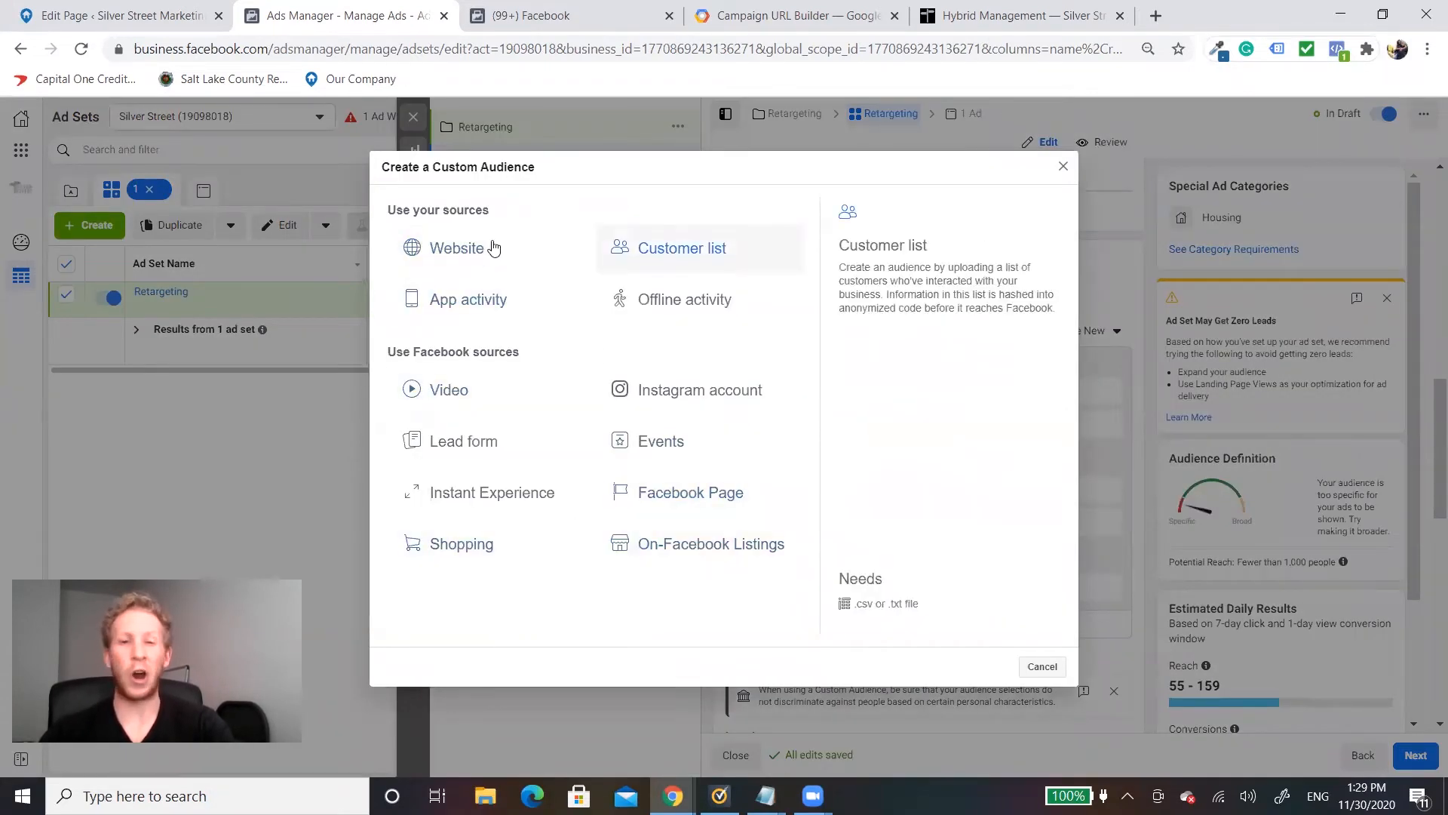
{"action": "left_click", "coordinate": [1063, 166]}
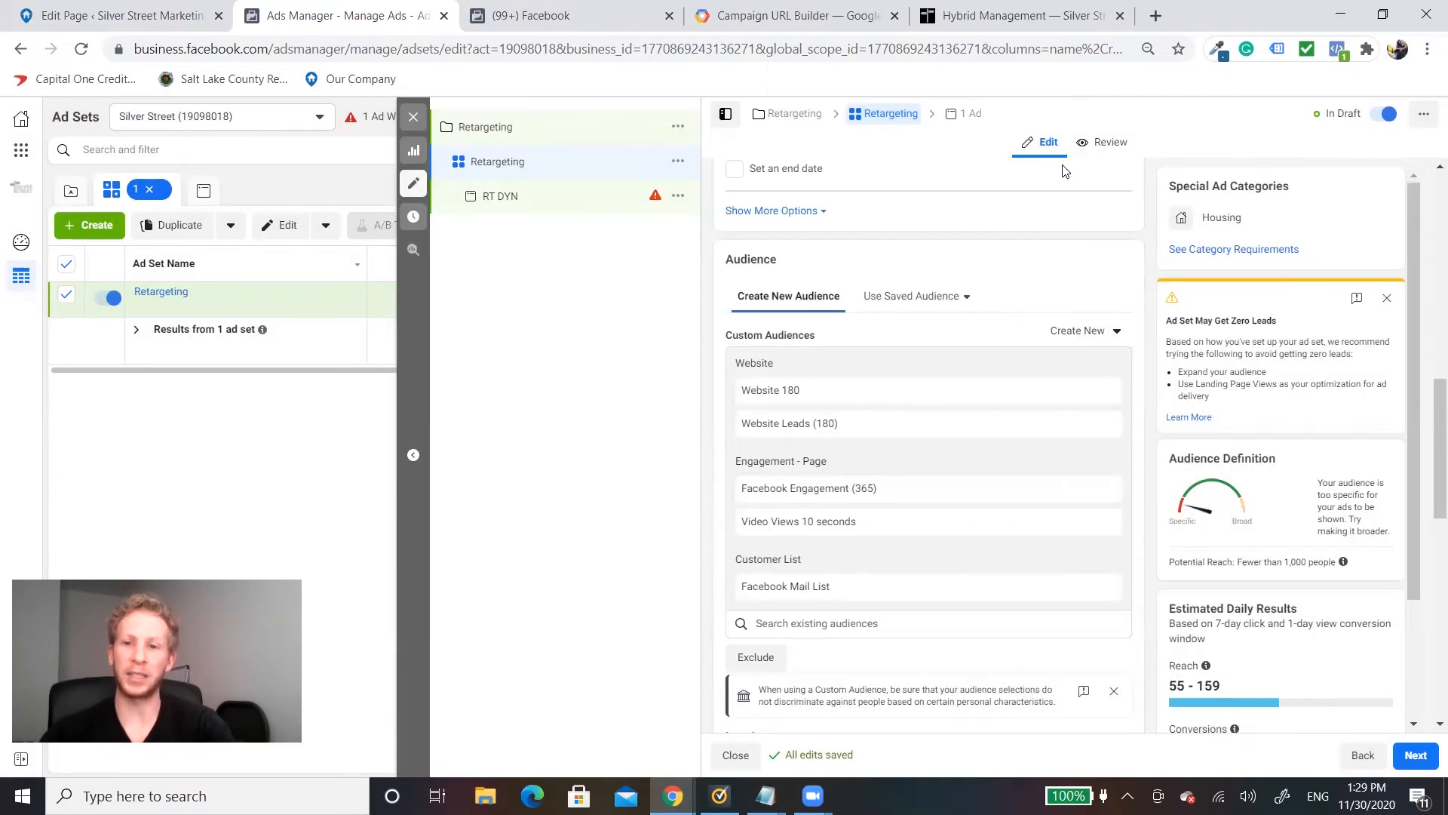
Step: Review the ad set's location, age, gender and detailed targeting, and switch its placements to Manual Placements
{"action": "scroll", "coordinate": [988, 321], "scroll_direction": "down", "scroll_amount": 1}
{"action": "scroll", "coordinate": [986, 318], "scroll_direction": "down", "scroll_amount": 2}
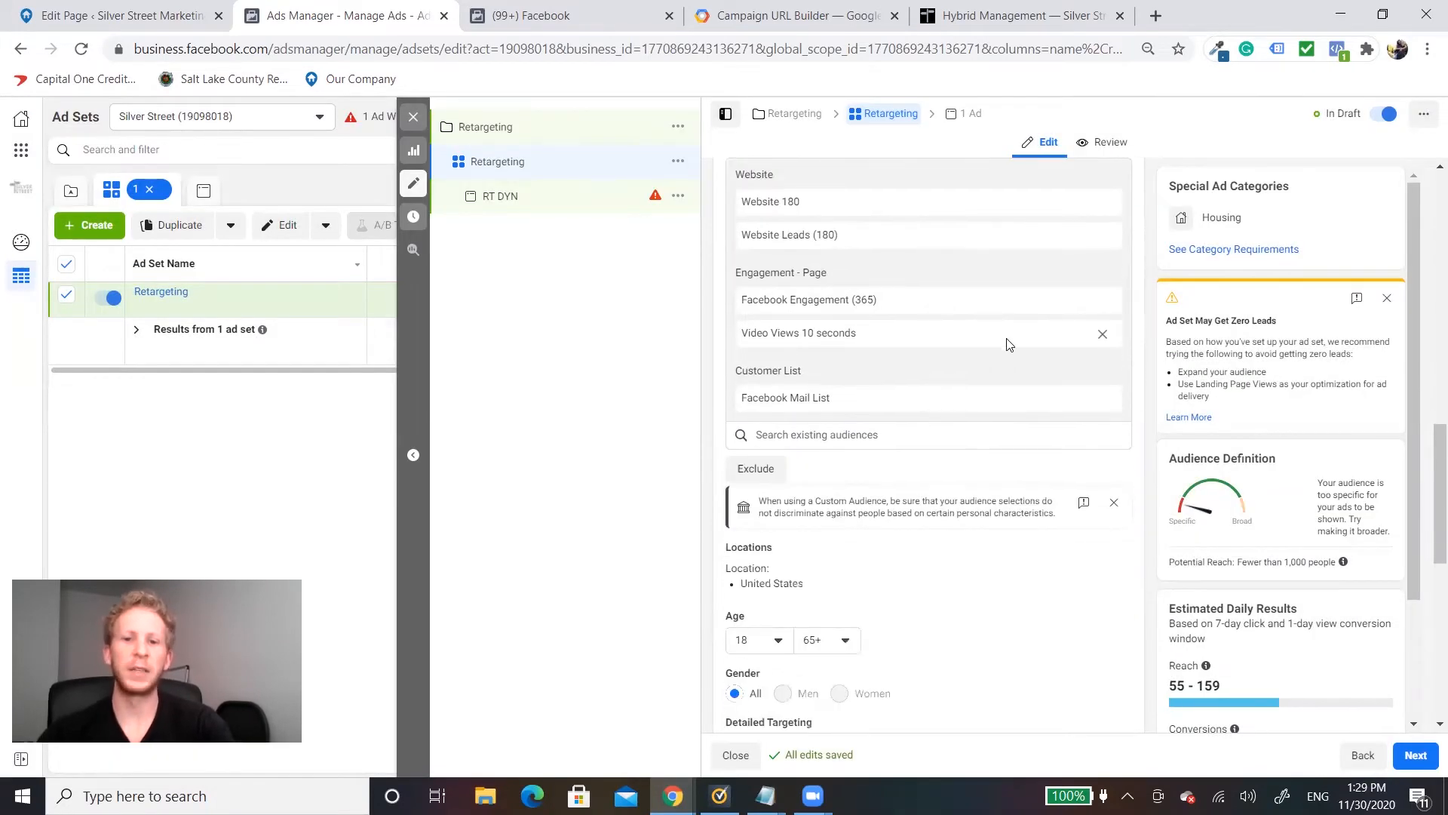
{"action": "scroll", "coordinate": [1001, 335], "scroll_direction": "down", "scroll_amount": 2}
{"action": "scroll", "coordinate": [1000, 336], "scroll_direction": "down", "scroll_amount": 2}
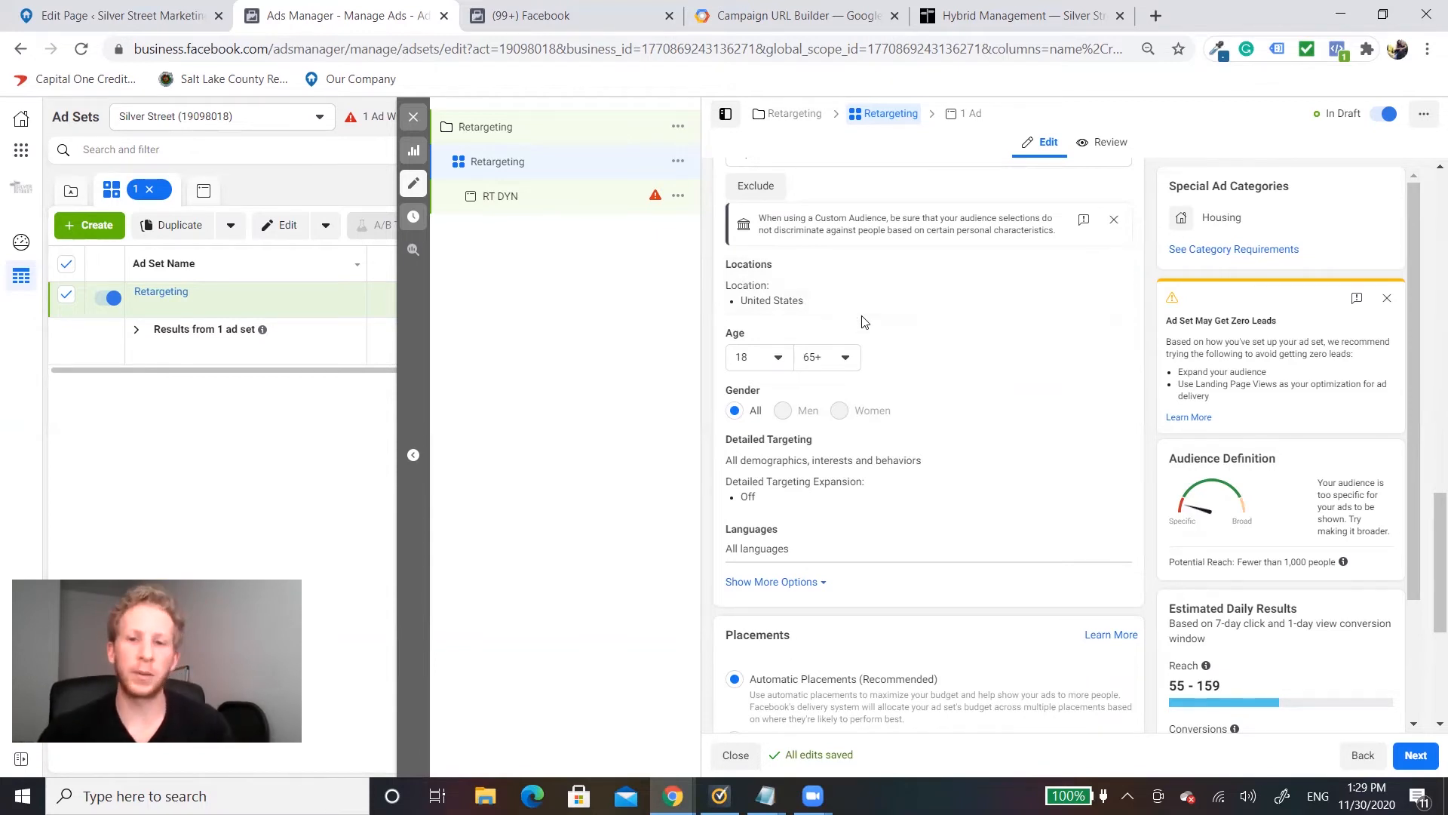
{"action": "scroll", "coordinate": [815, 310], "scroll_direction": "down", "scroll_amount": 2}
{"action": "scroll", "coordinate": [877, 312], "scroll_direction": "down", "scroll_amount": 2}
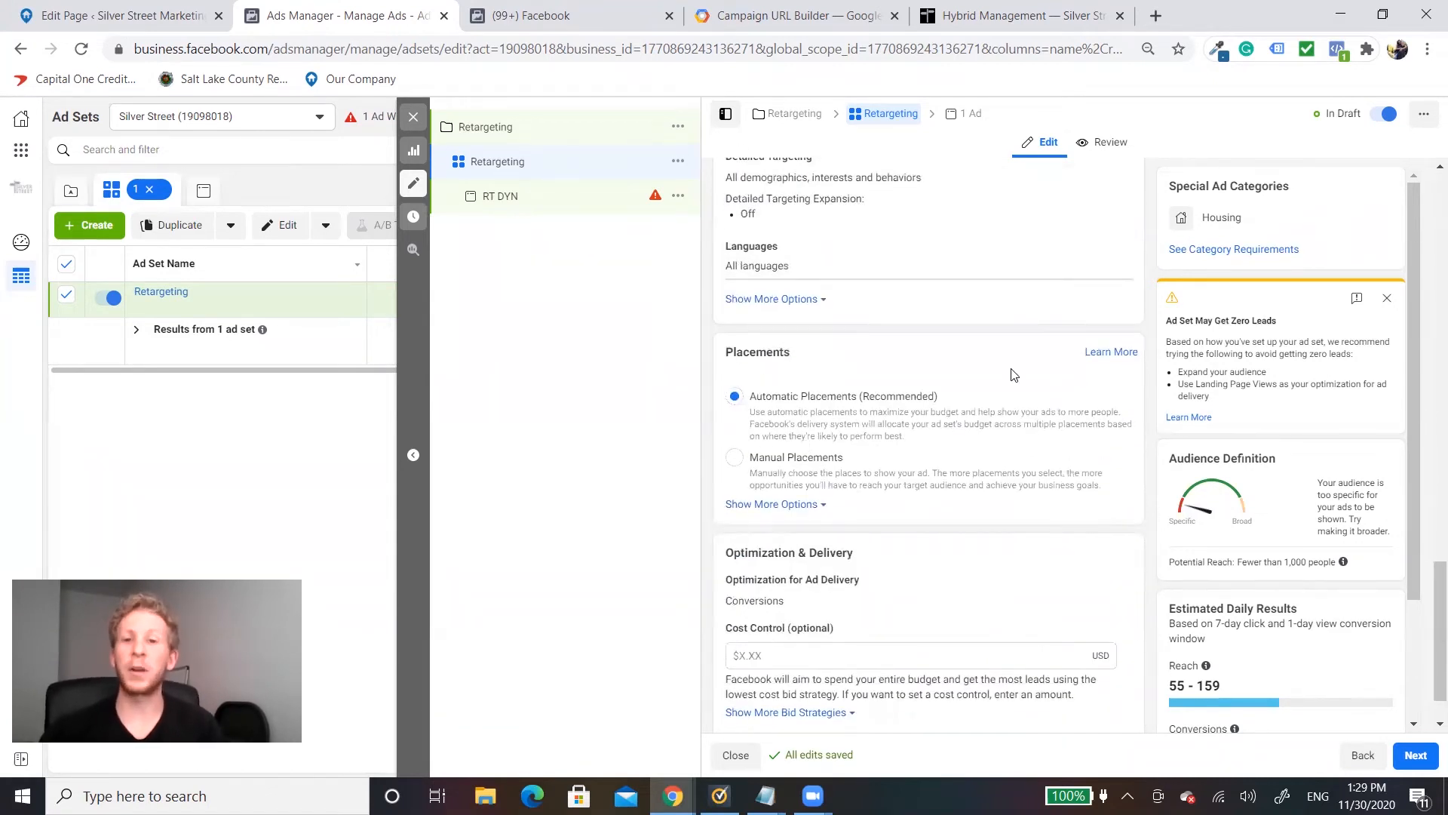
{"action": "left_click", "coordinate": [742, 463]}
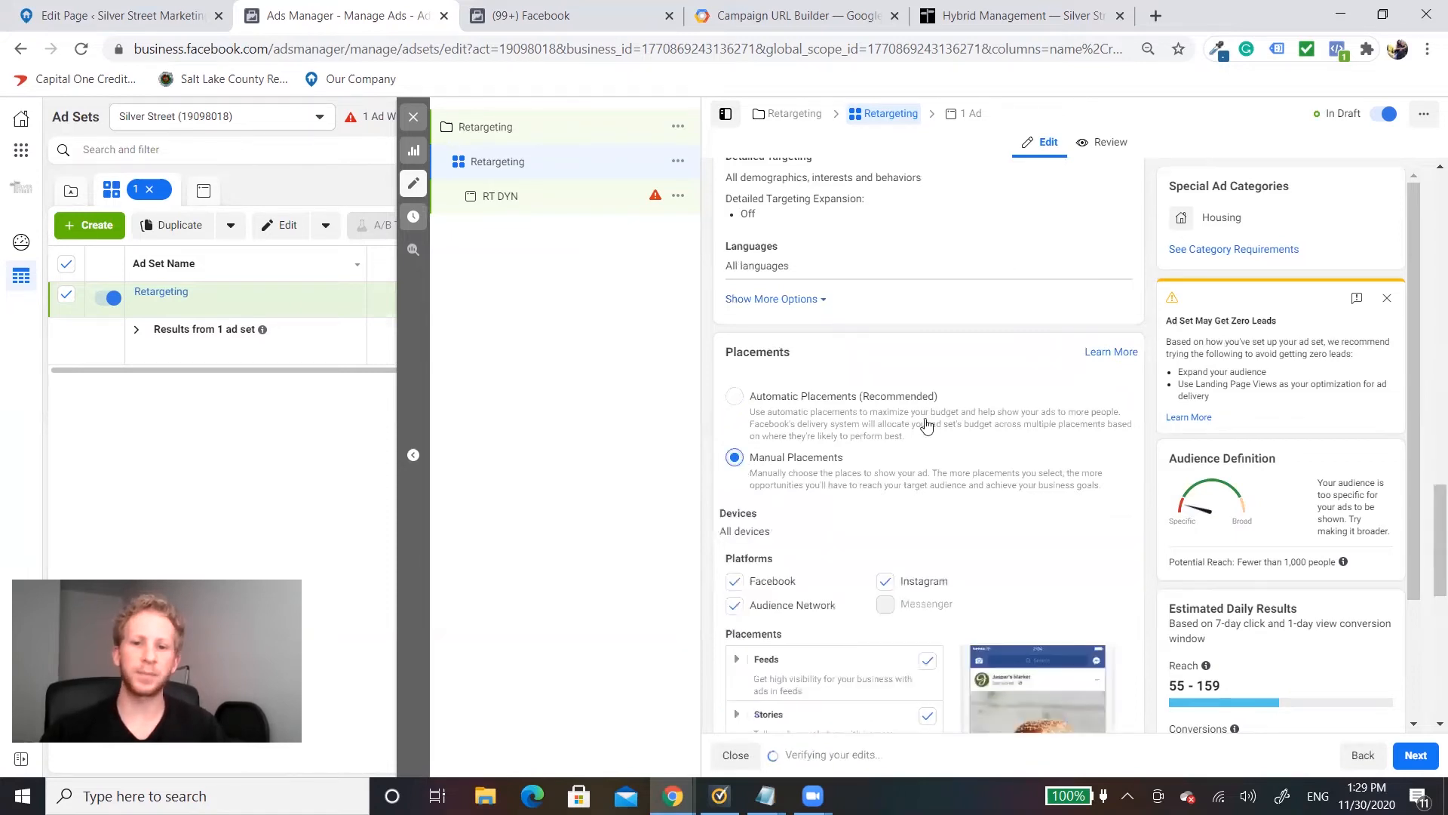
Step: Exclude the Instagram platform and the Facebook Stories placement from the Retargeting ad set
{"action": "scroll", "coordinate": [908, 411], "scroll_direction": "down", "scroll_amount": 4}
{"action": "scroll", "coordinate": [909, 411], "scroll_direction": "down", "scroll_amount": 2}
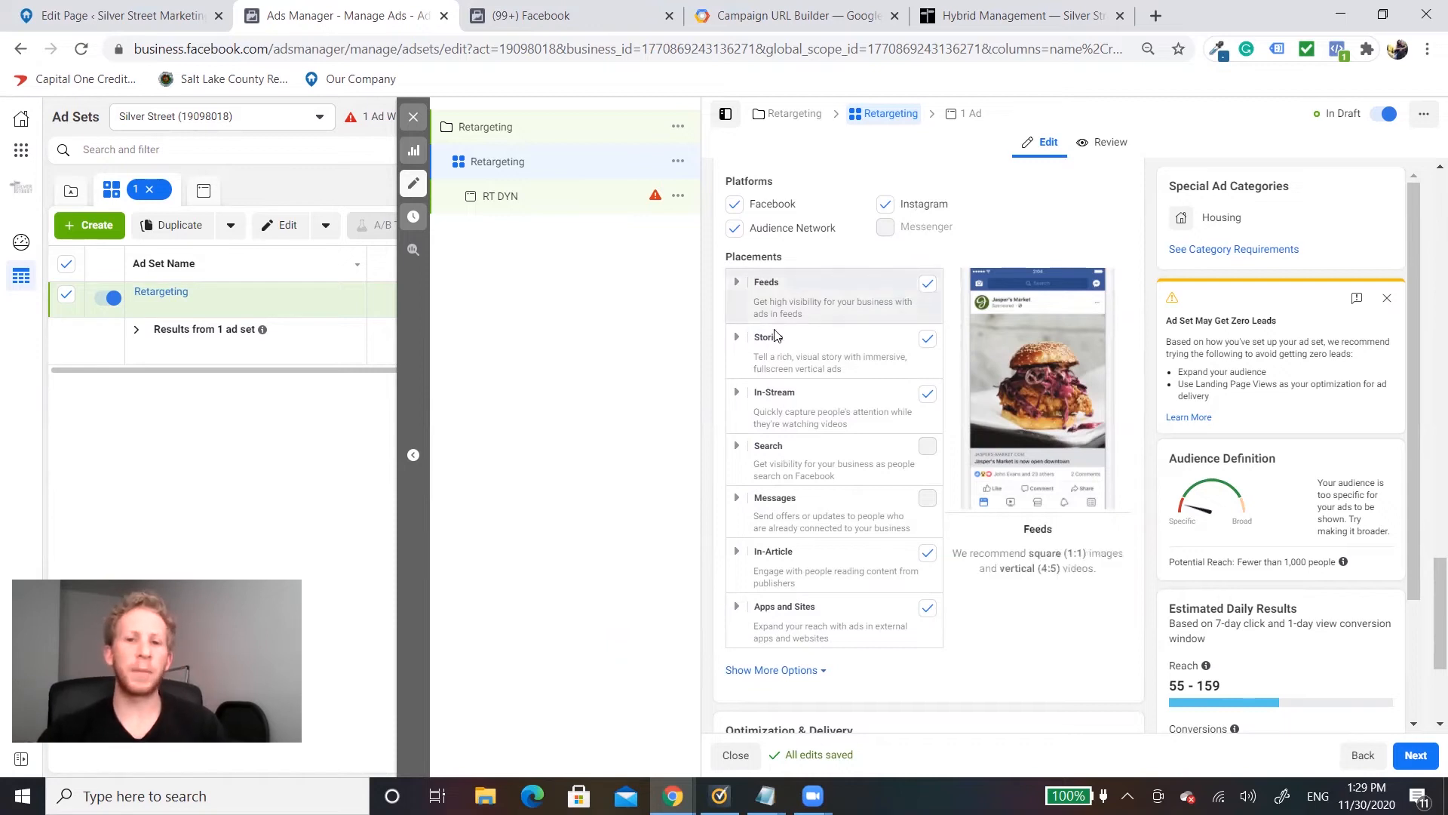
{"action": "left_click", "coordinate": [887, 205]}
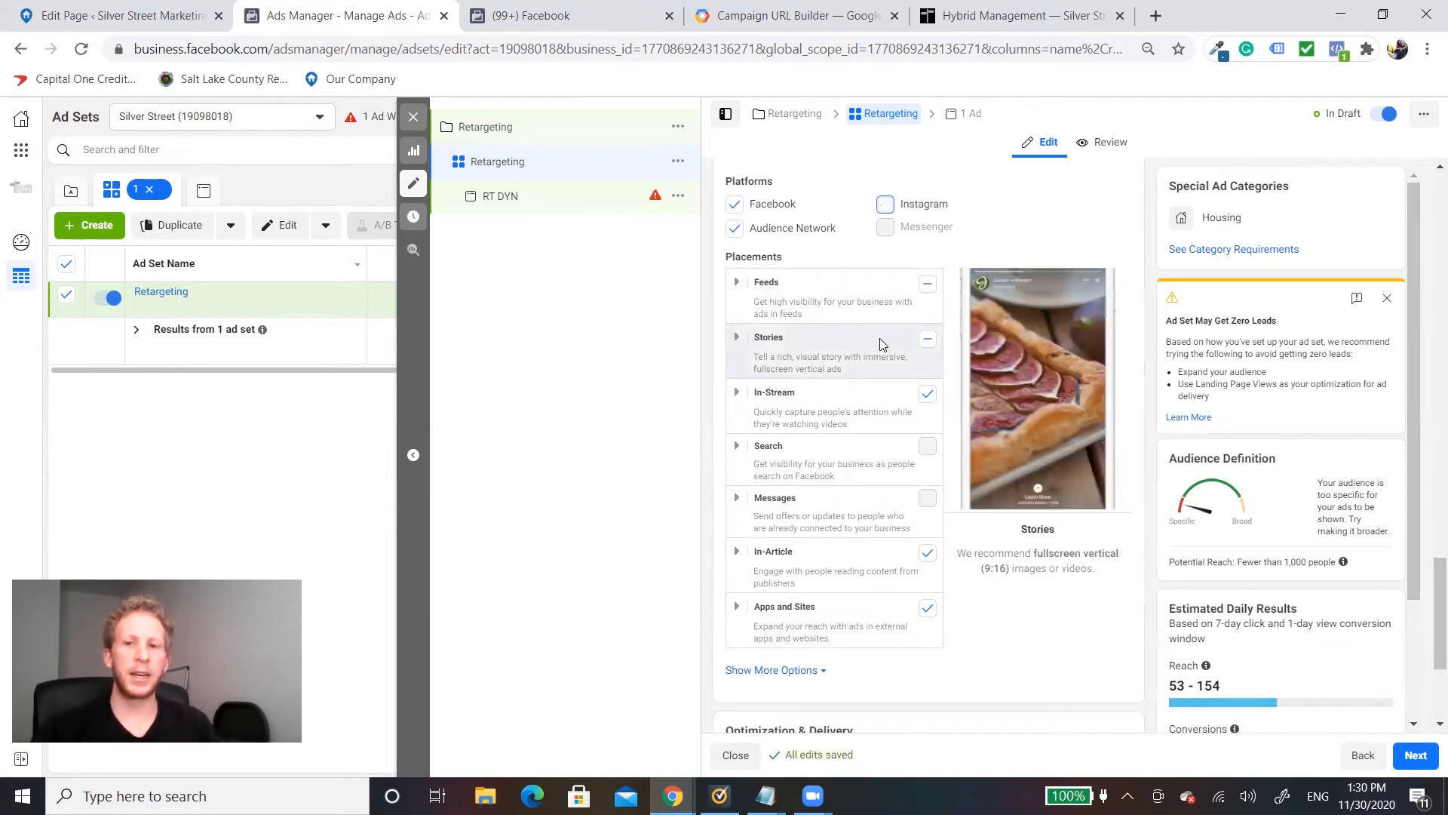
{"action": "left_click", "coordinate": [739, 339]}
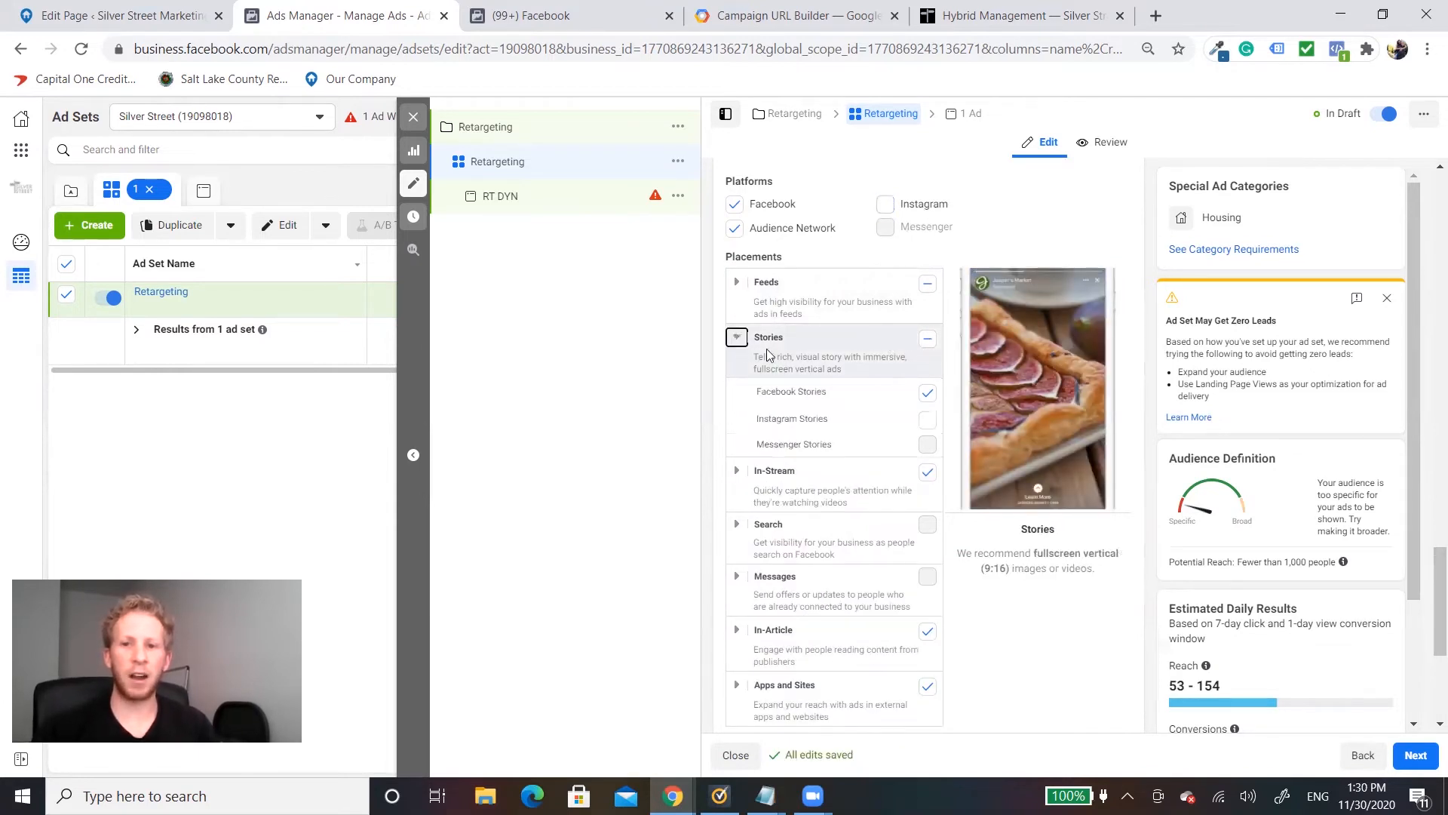
{"action": "left_click", "coordinate": [928, 392]}
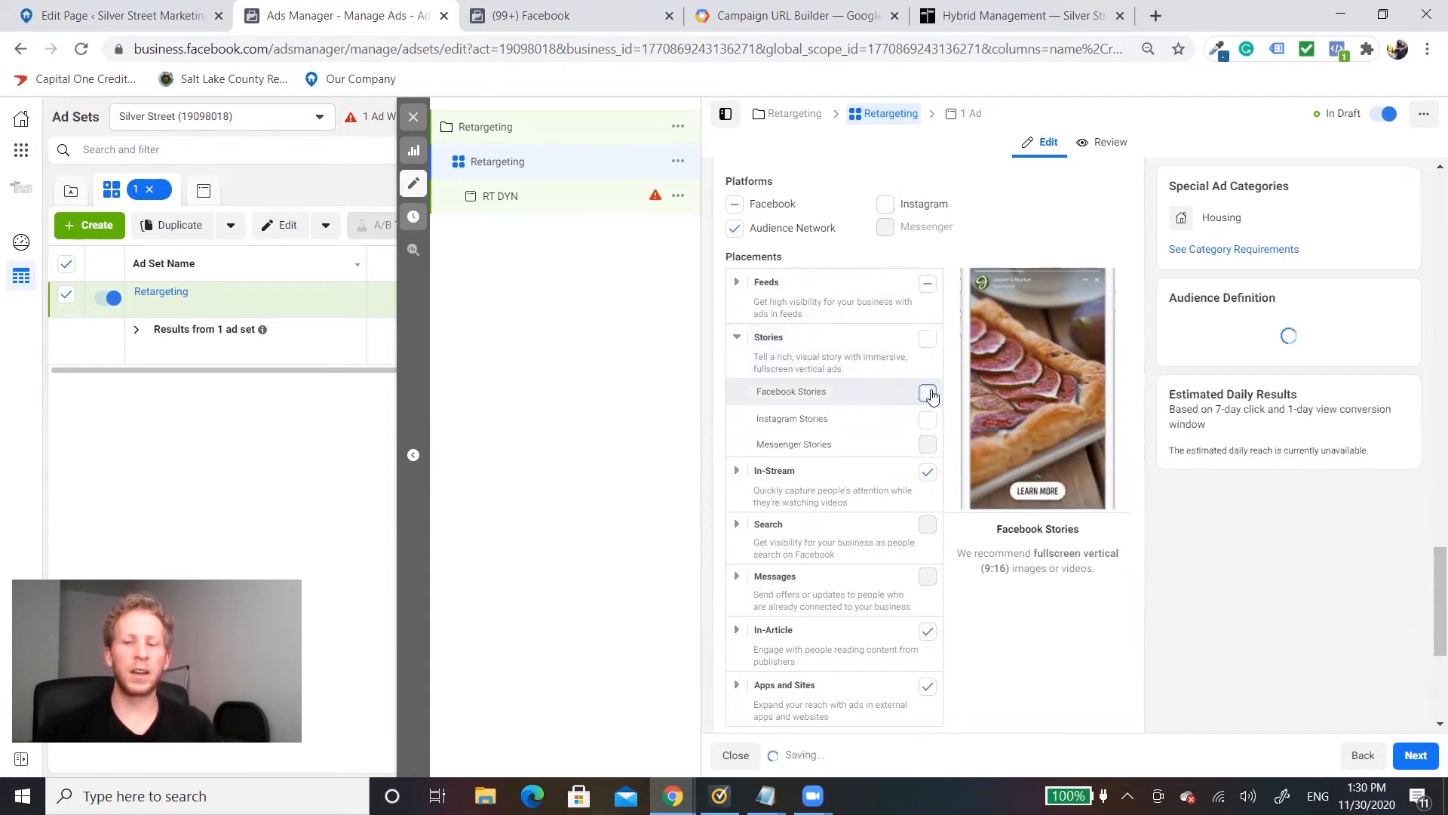
Step: Exclude the In-Stream, Audience Network Rewarded Videos and Audience Network In-Stream Videos placements from the Retargeting ad set
{"action": "scroll", "coordinate": [905, 392], "scroll_direction": "down", "scroll_amount": 1}
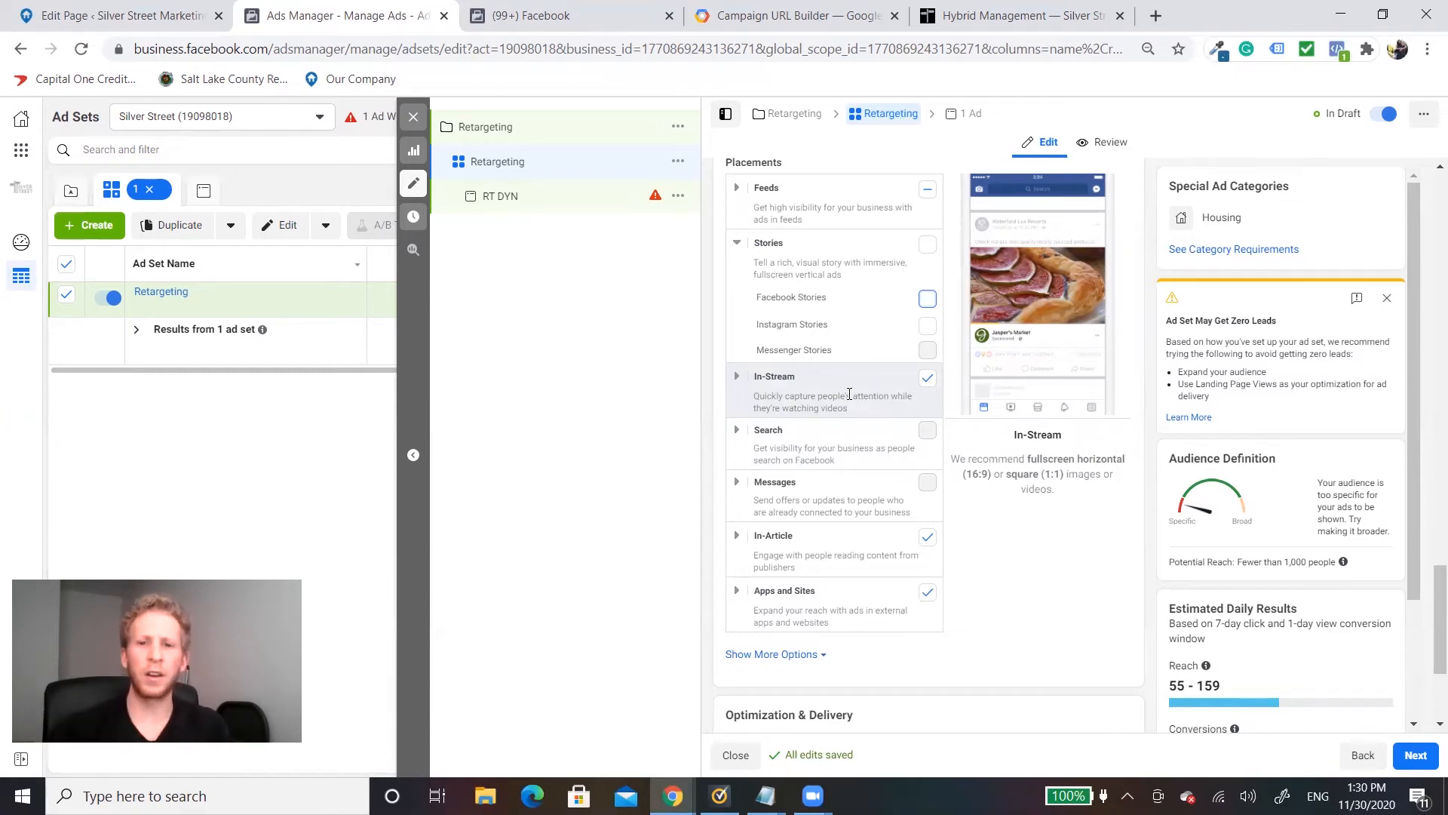
{"action": "left_click", "coordinate": [926, 379]}
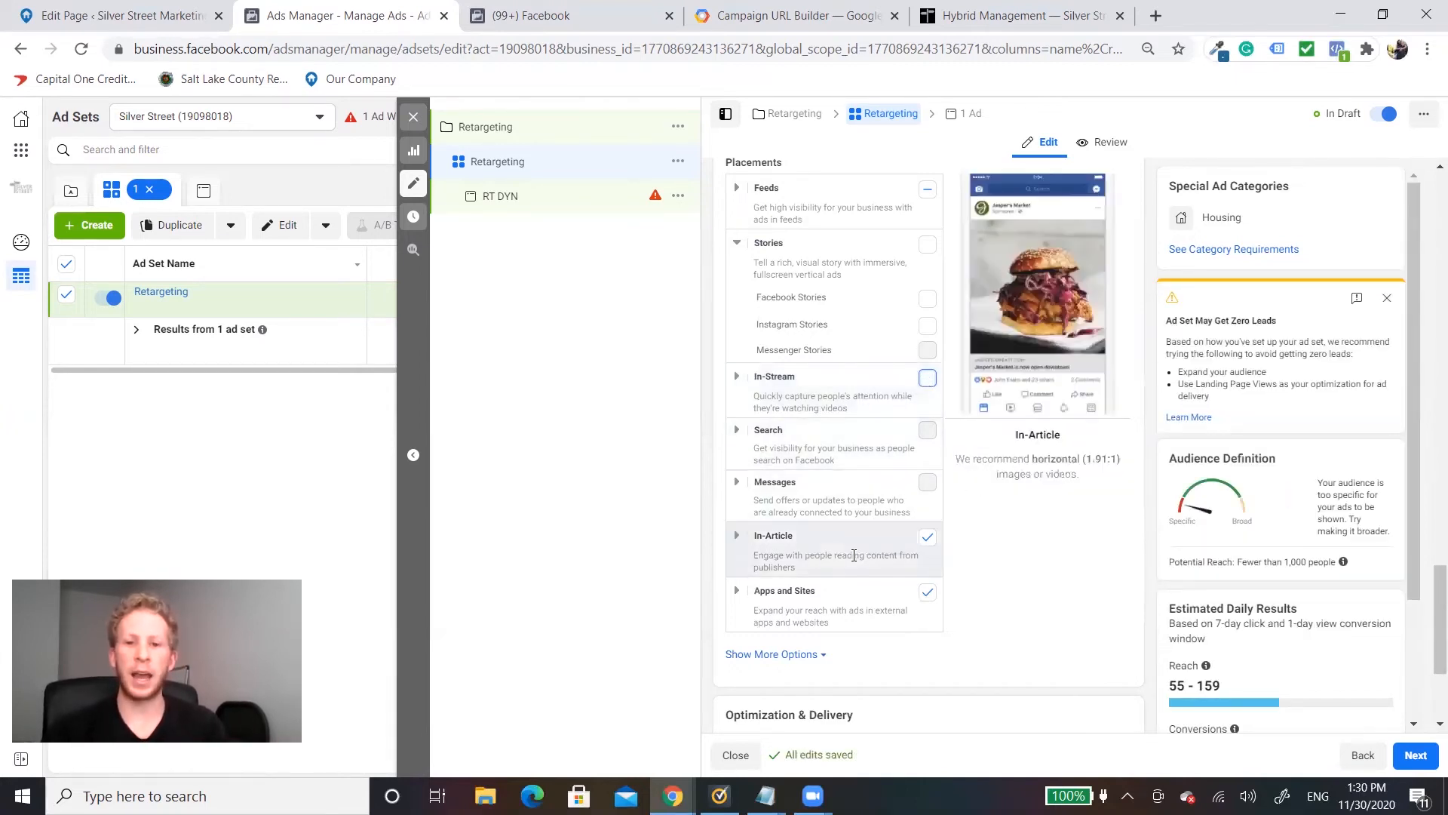
{"action": "left_click", "coordinate": [736, 590]}
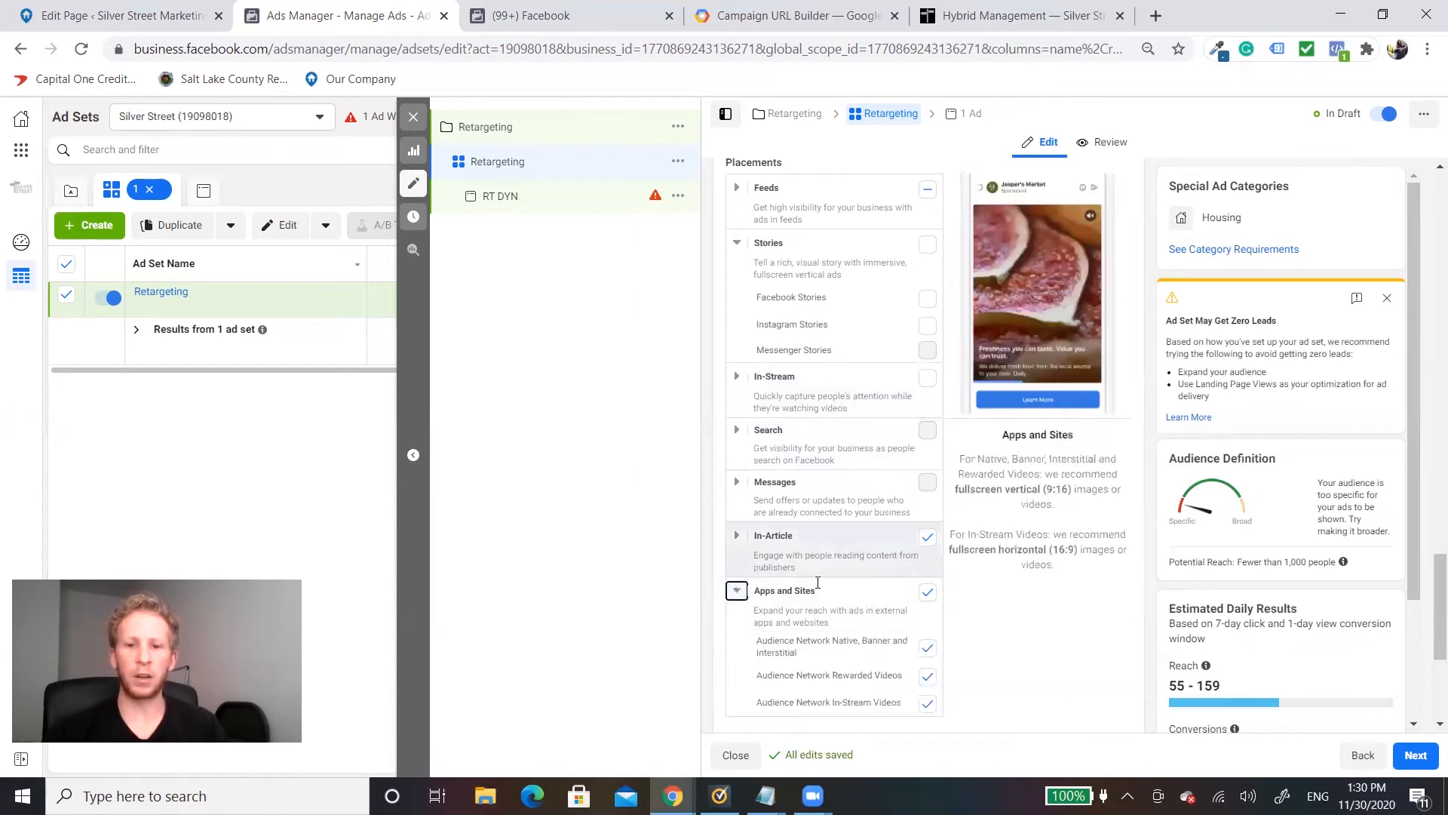
{"action": "scroll", "coordinate": [812, 558], "scroll_direction": "down", "scroll_amount": 2}
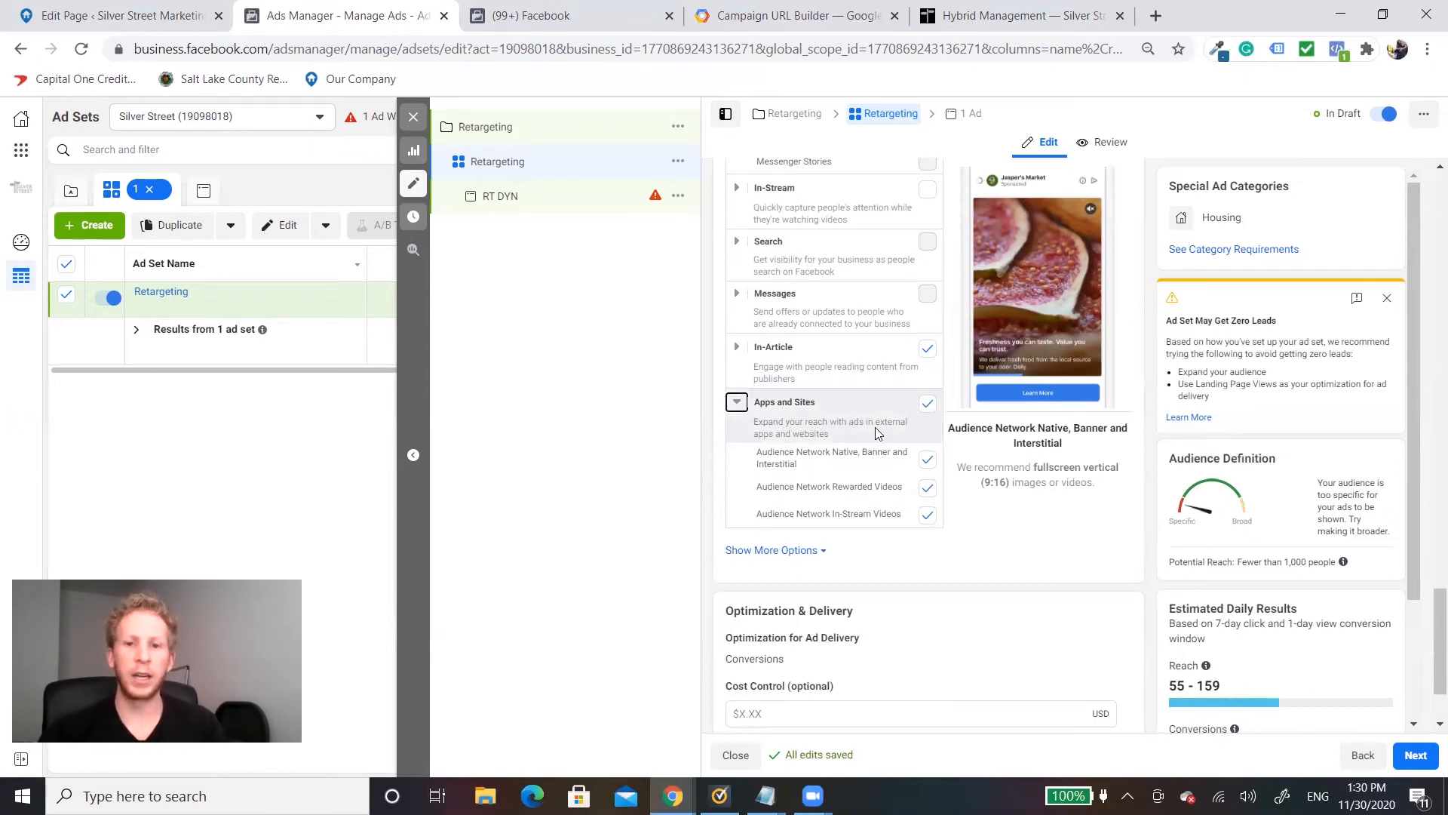
{"action": "left_click", "coordinate": [927, 487]}
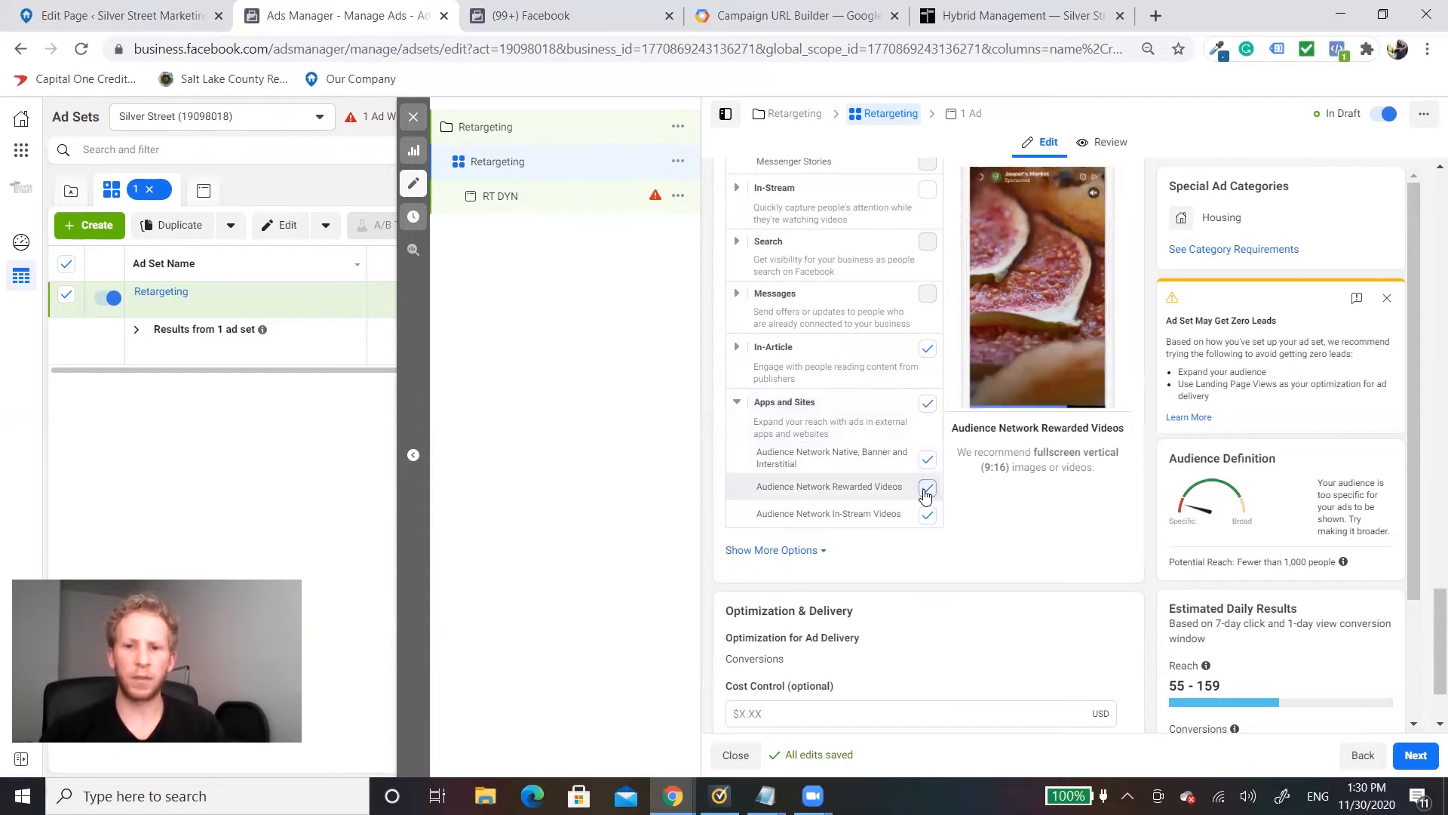
{"action": "left_click", "coordinate": [927, 516]}
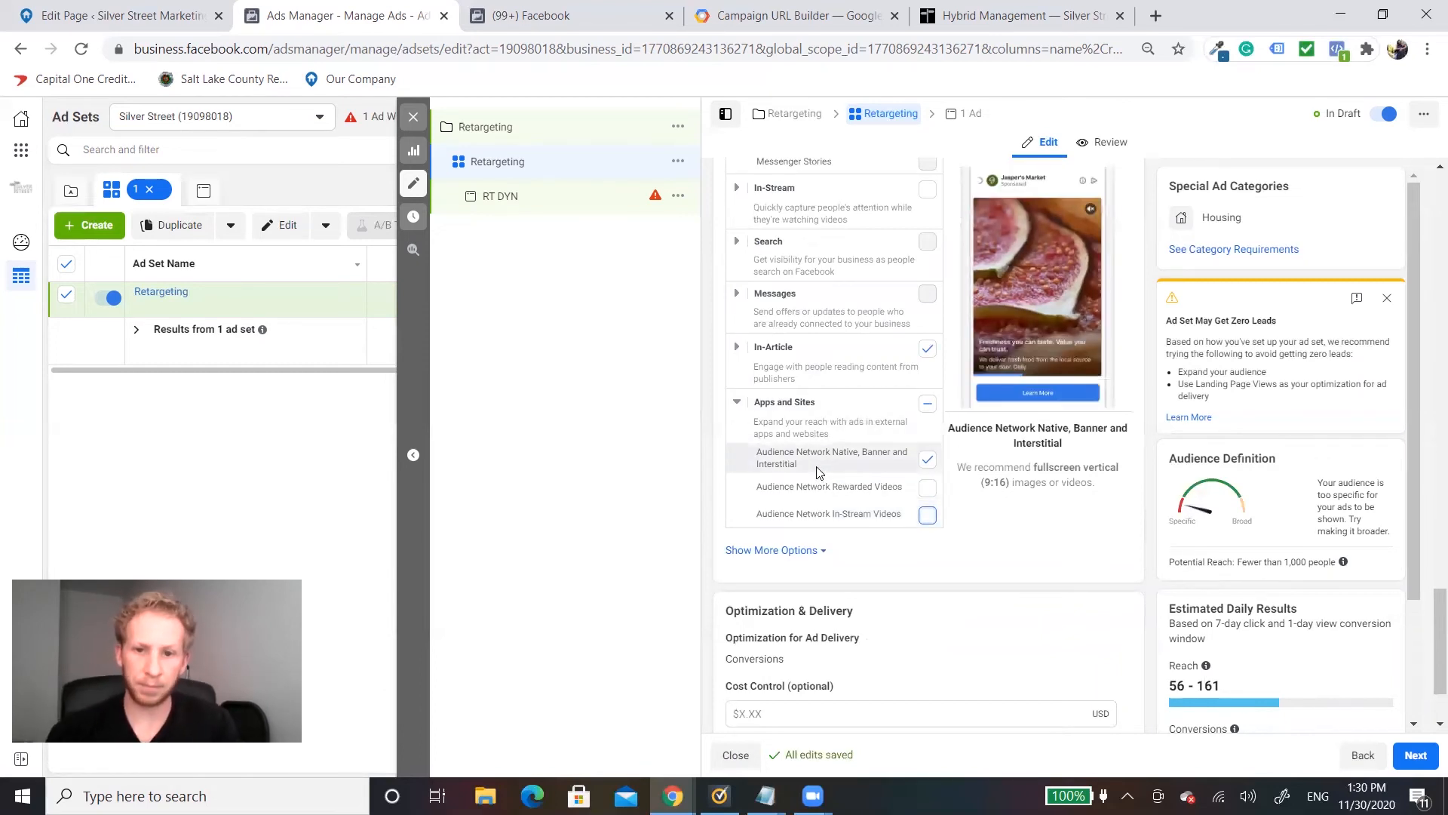
{"action": "scroll", "coordinate": [993, 518], "scroll_direction": "down", "scroll_amount": 2}
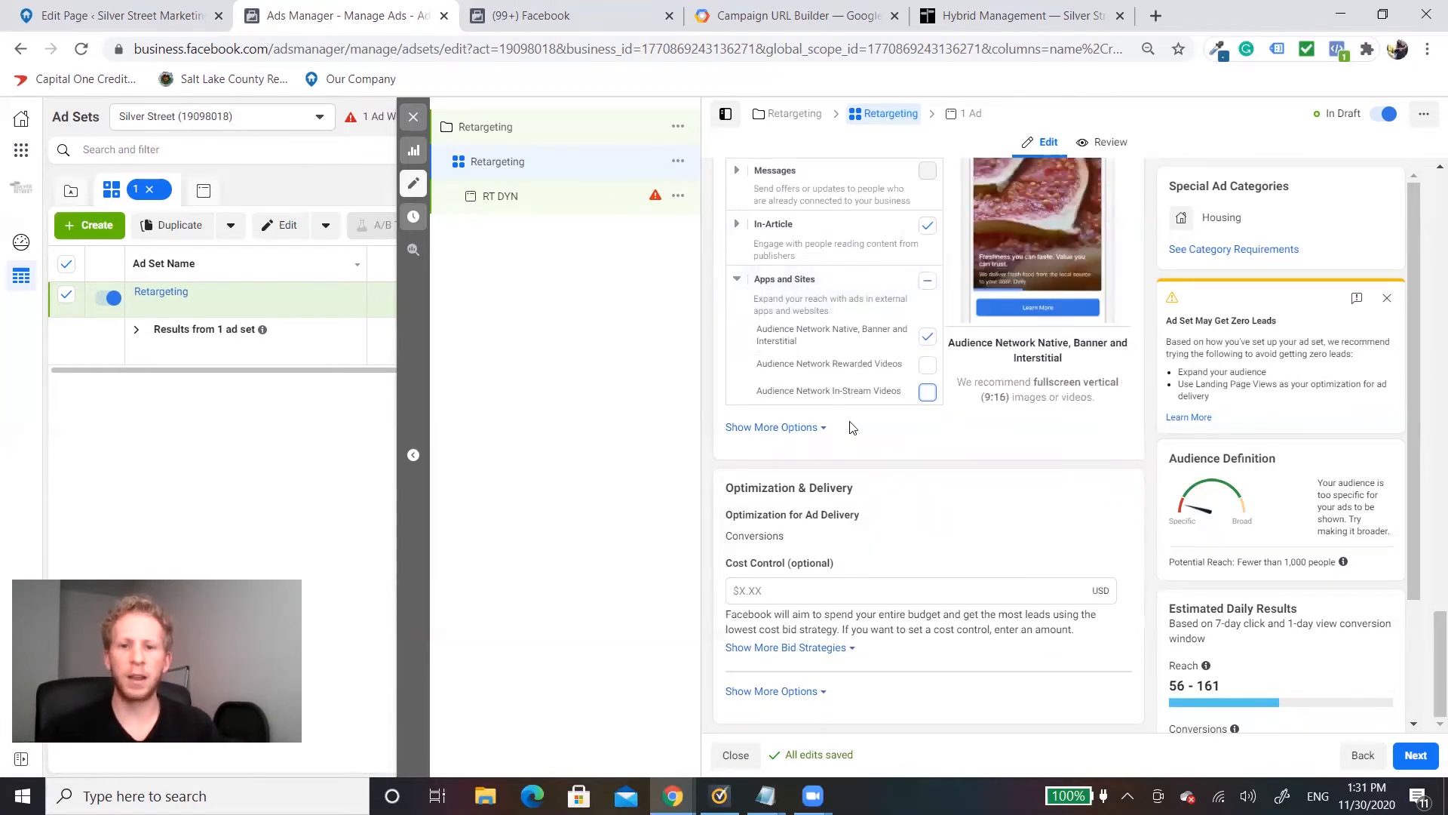
Step: Open the RT DYN ad, switch to the Campaign URL Builder and set the campaign medium to Sellers Retargeting
{"action": "left_click", "coordinate": [548, 202]}
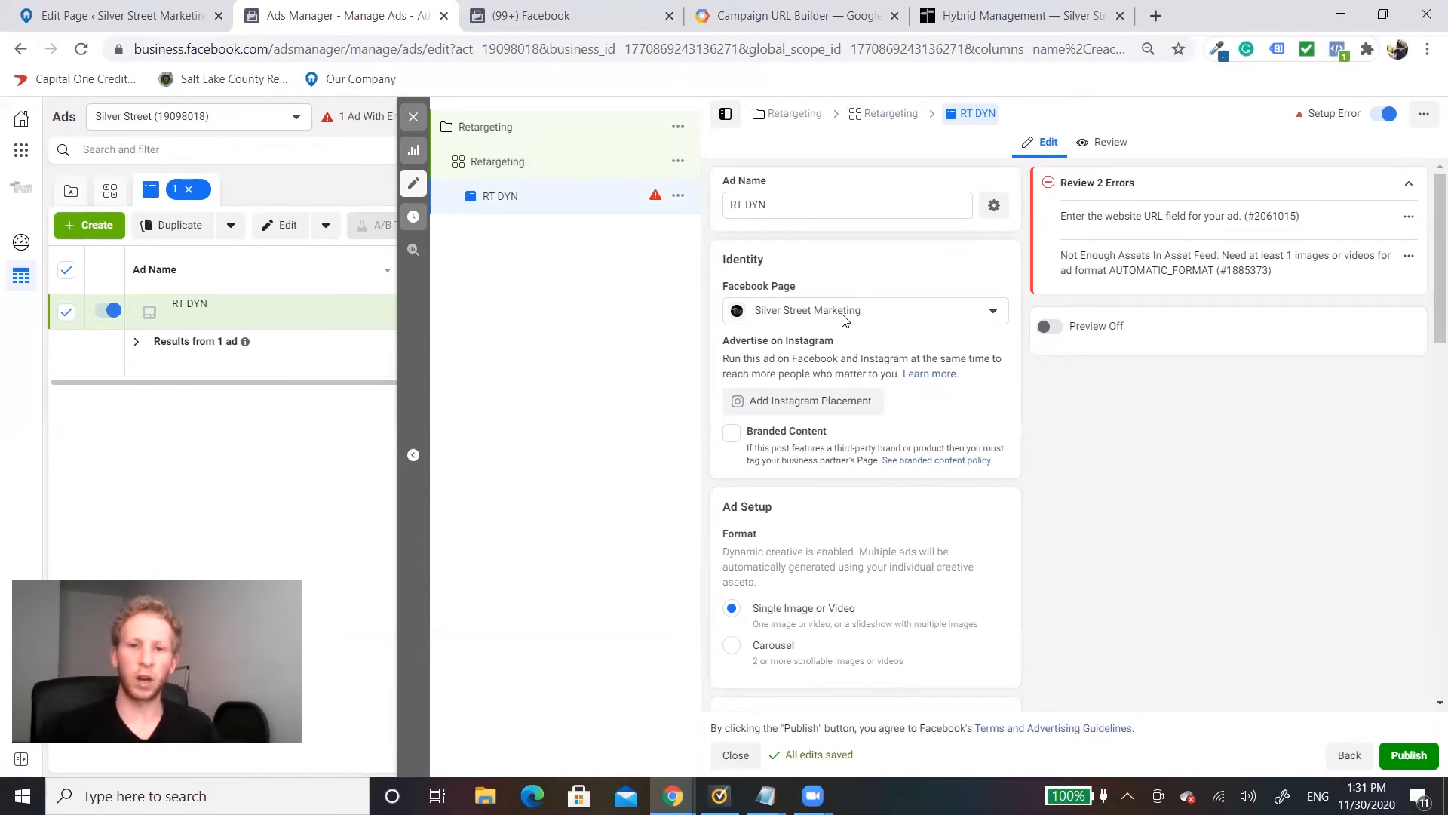
{"action": "scroll", "coordinate": [843, 319], "scroll_direction": "down", "scroll_amount": 10}
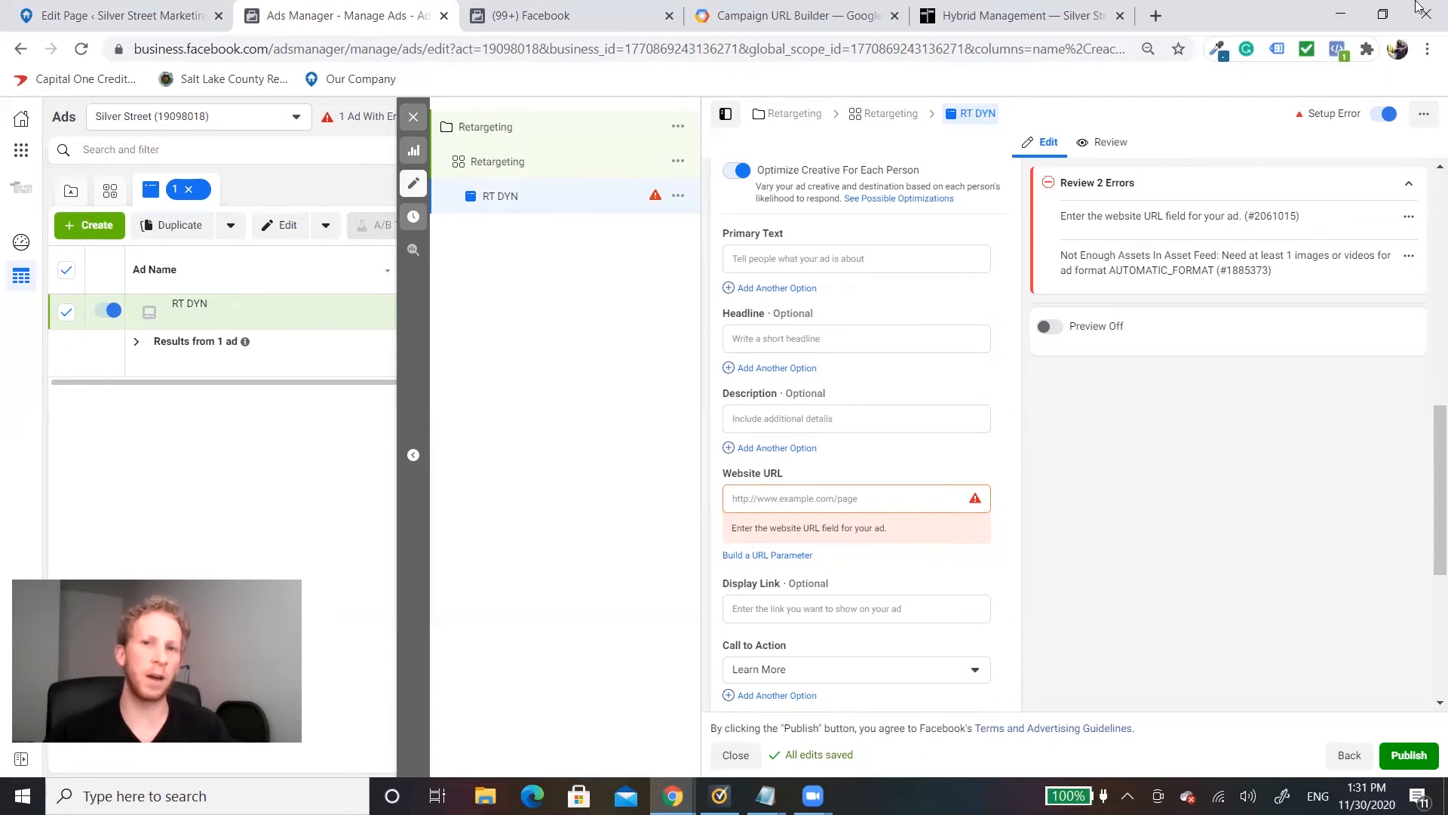
{"action": "left_click", "coordinate": [845, 15]}
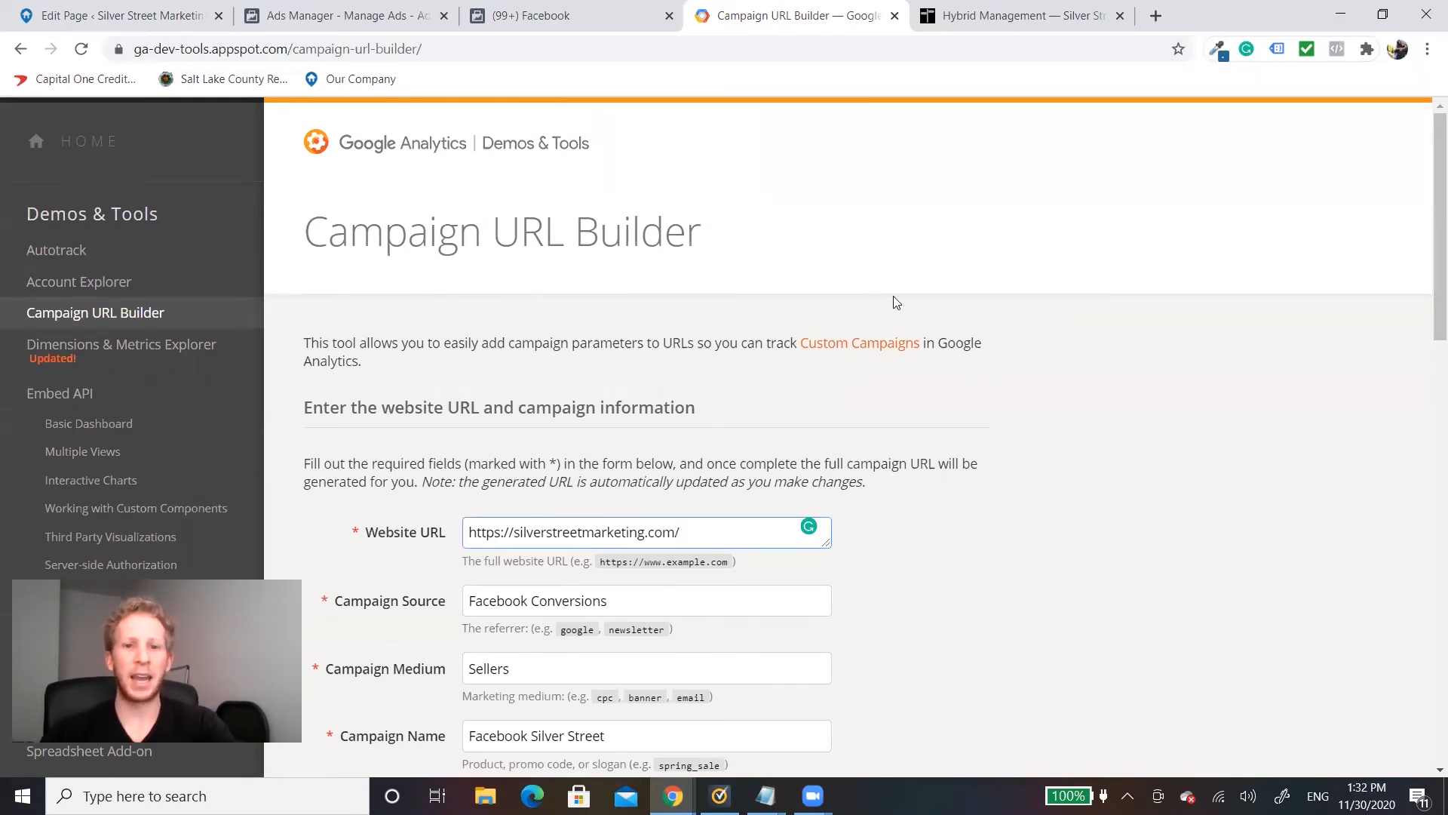
{"action": "scroll", "coordinate": [893, 296], "scroll_direction": "down", "scroll_amount": 3}
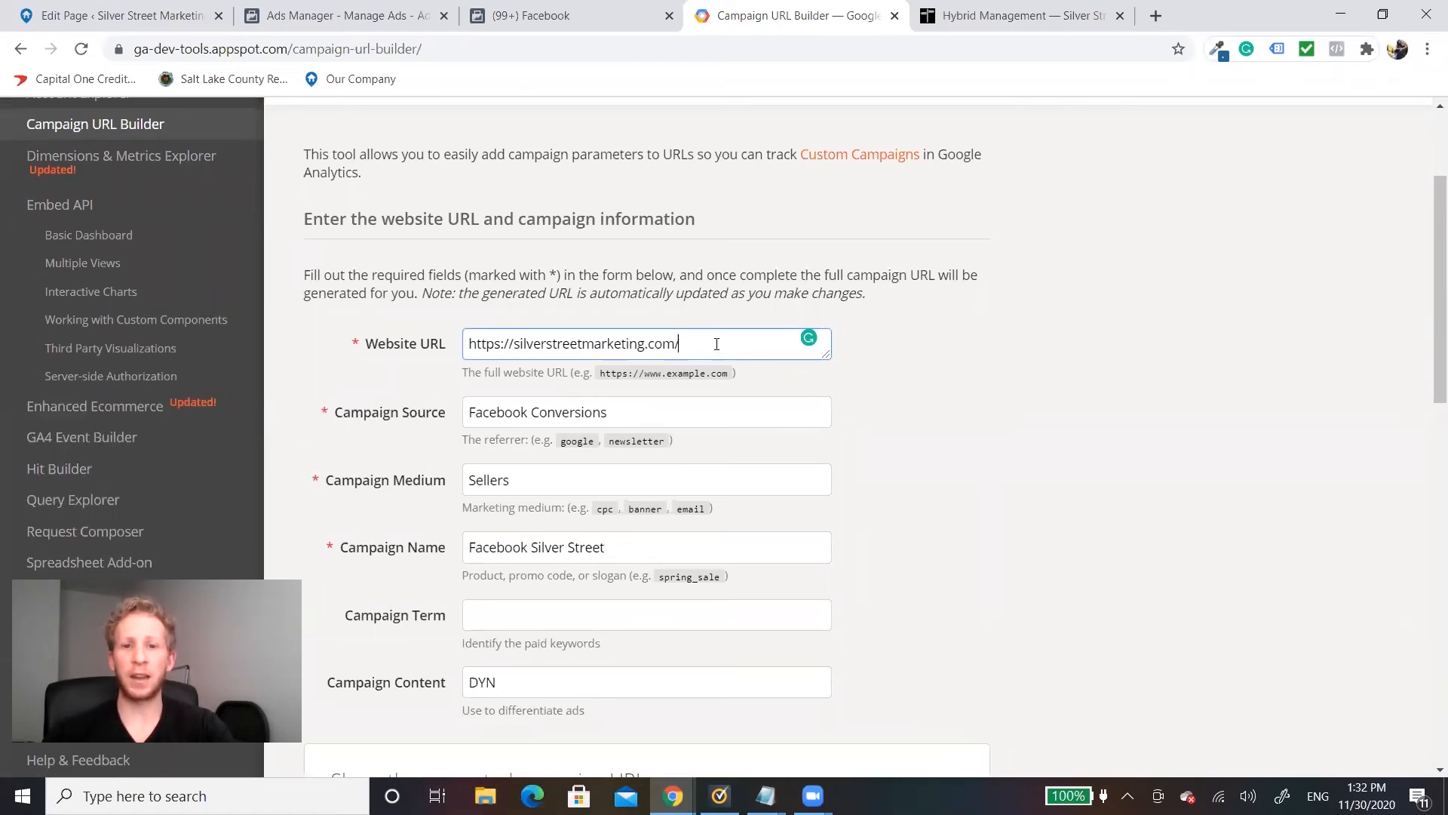
{"action": "left_click", "coordinate": [626, 407]}
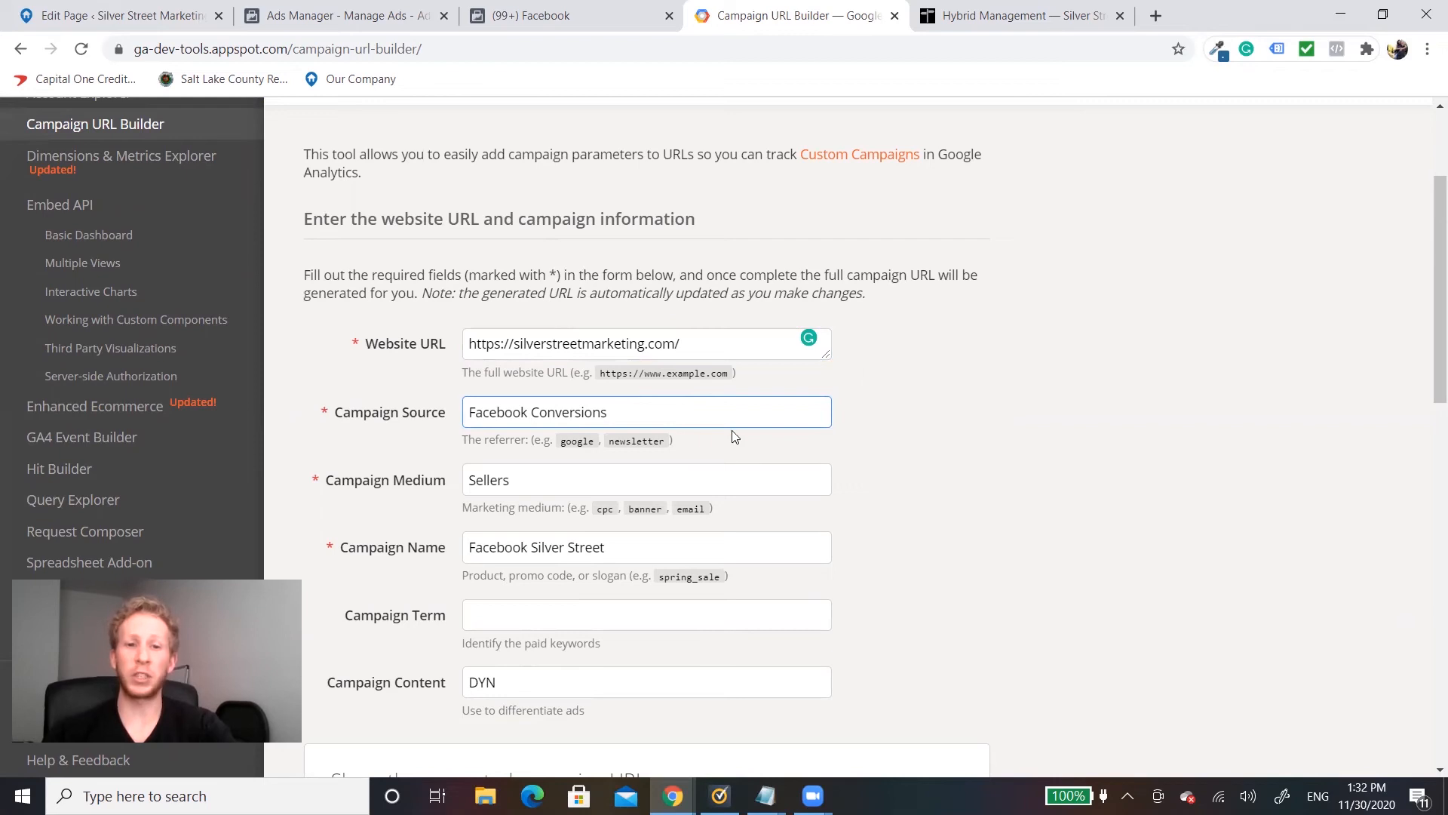
{"action": "left_click", "coordinate": [575, 477]}
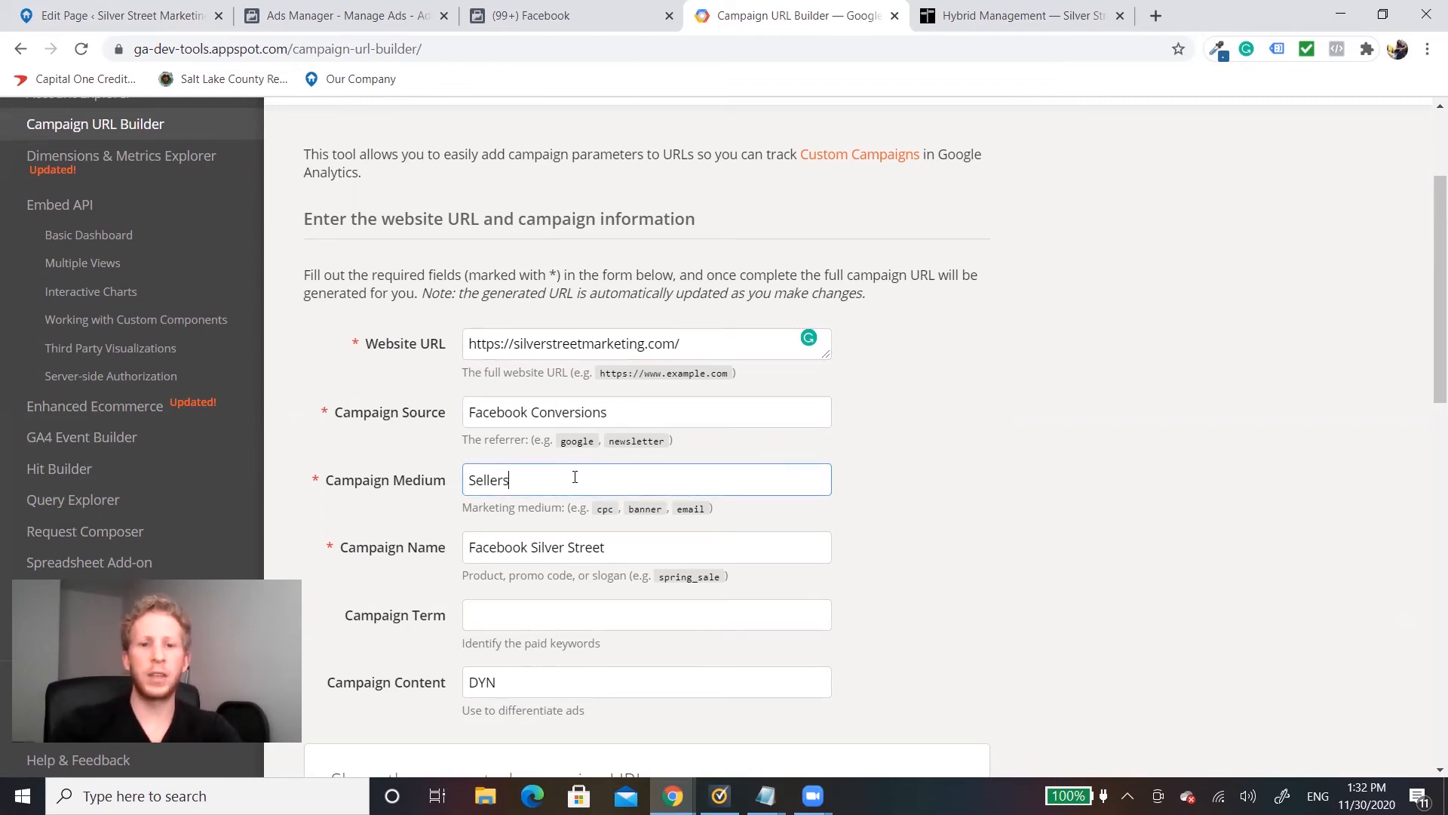
{"action": "type", "text": "Retargeting"}
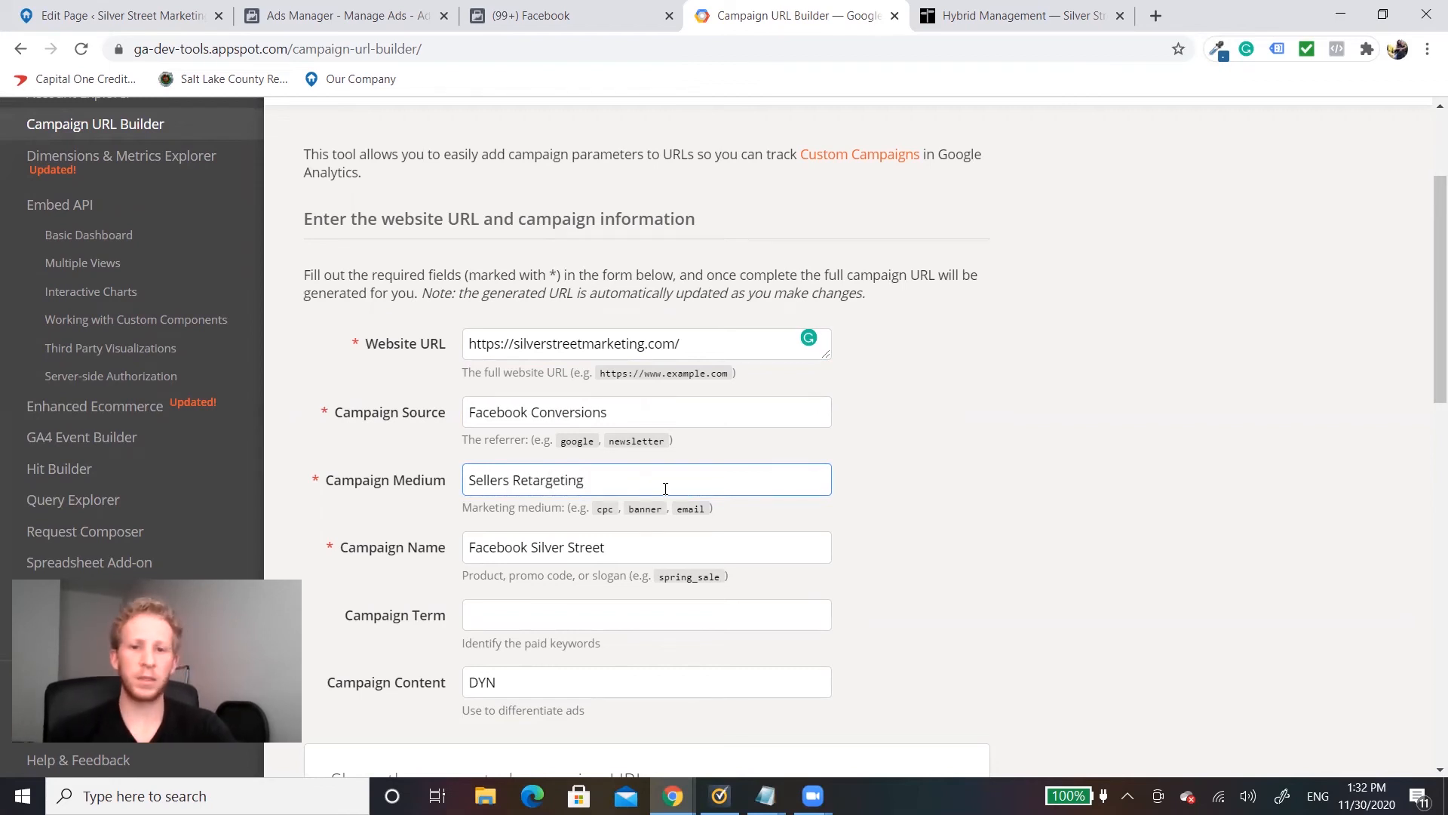
Step: Keep the campaign name Facebook Silver Street and set the campaign content to RT DYN
{"action": "scroll", "coordinate": [664, 483], "scroll_direction": "down", "scroll_amount": 2}
{"action": "left_click", "coordinate": [513, 365]}
{"action": "left_click_drag", "start_coordinate": [609, 358], "coordinate": [465, 359]}
{"action": "left_click", "coordinate": [639, 365]}
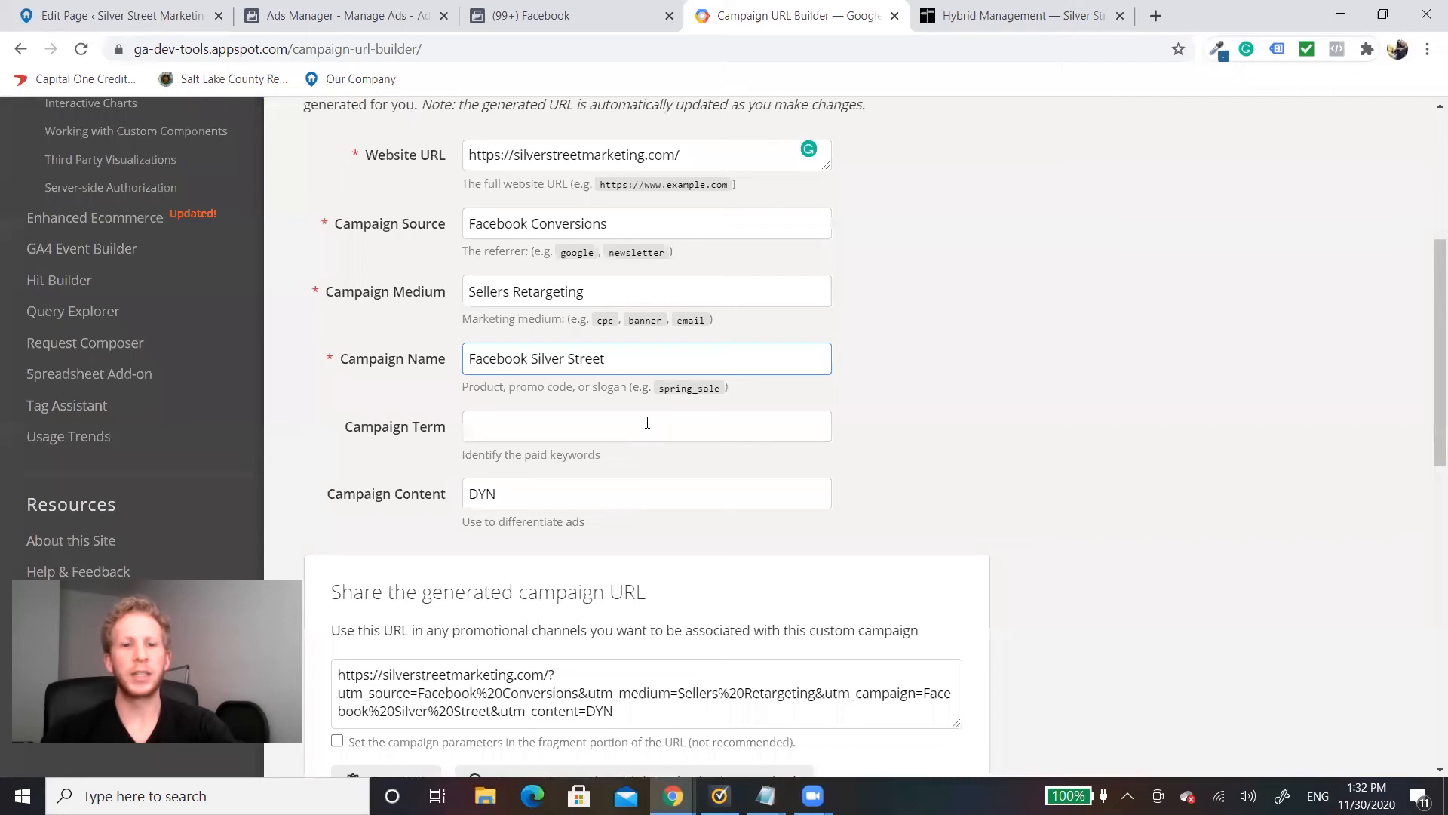
{"action": "left_click", "coordinate": [477, 492]}
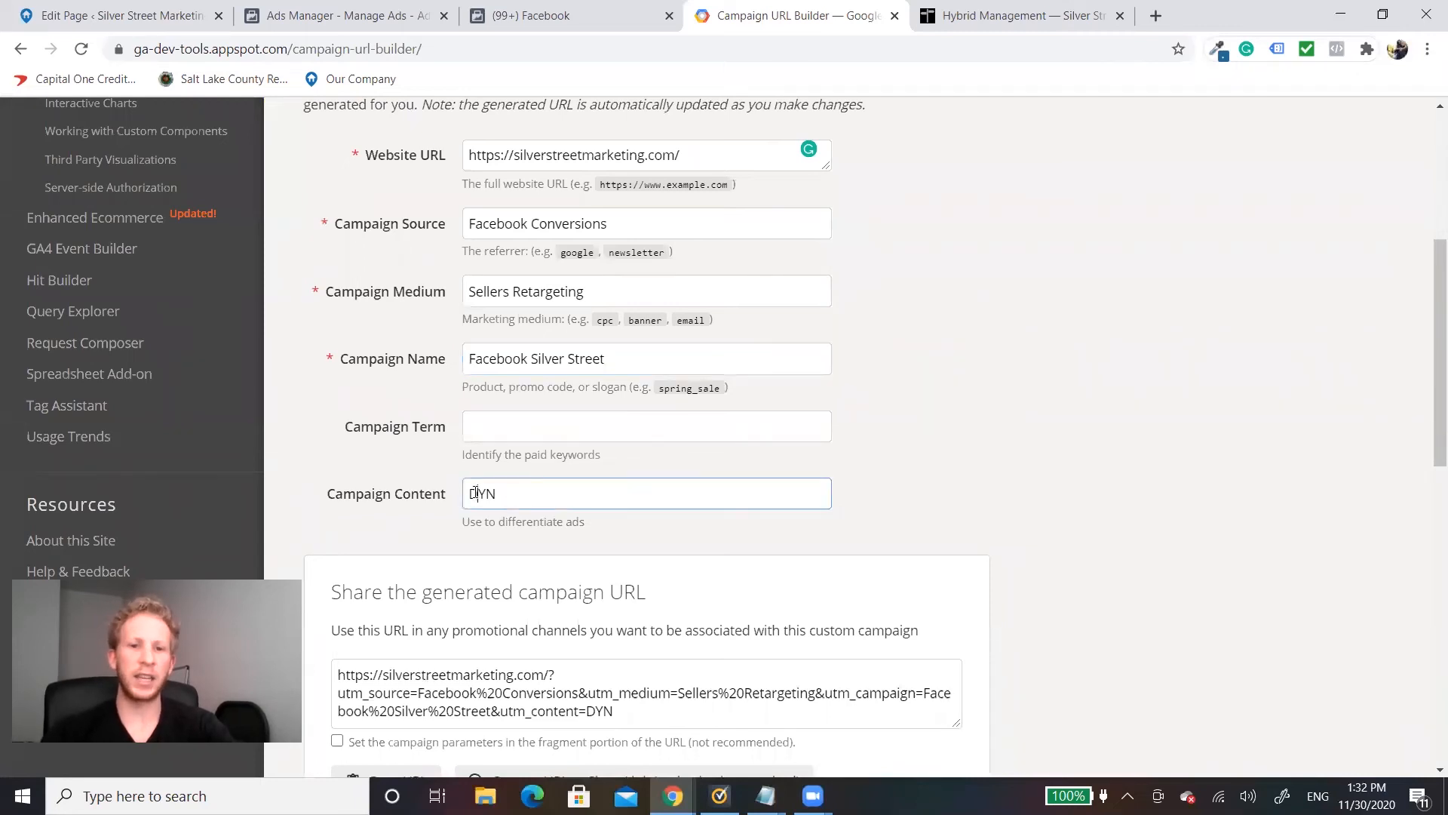
{"action": "type", "text": "RT"}
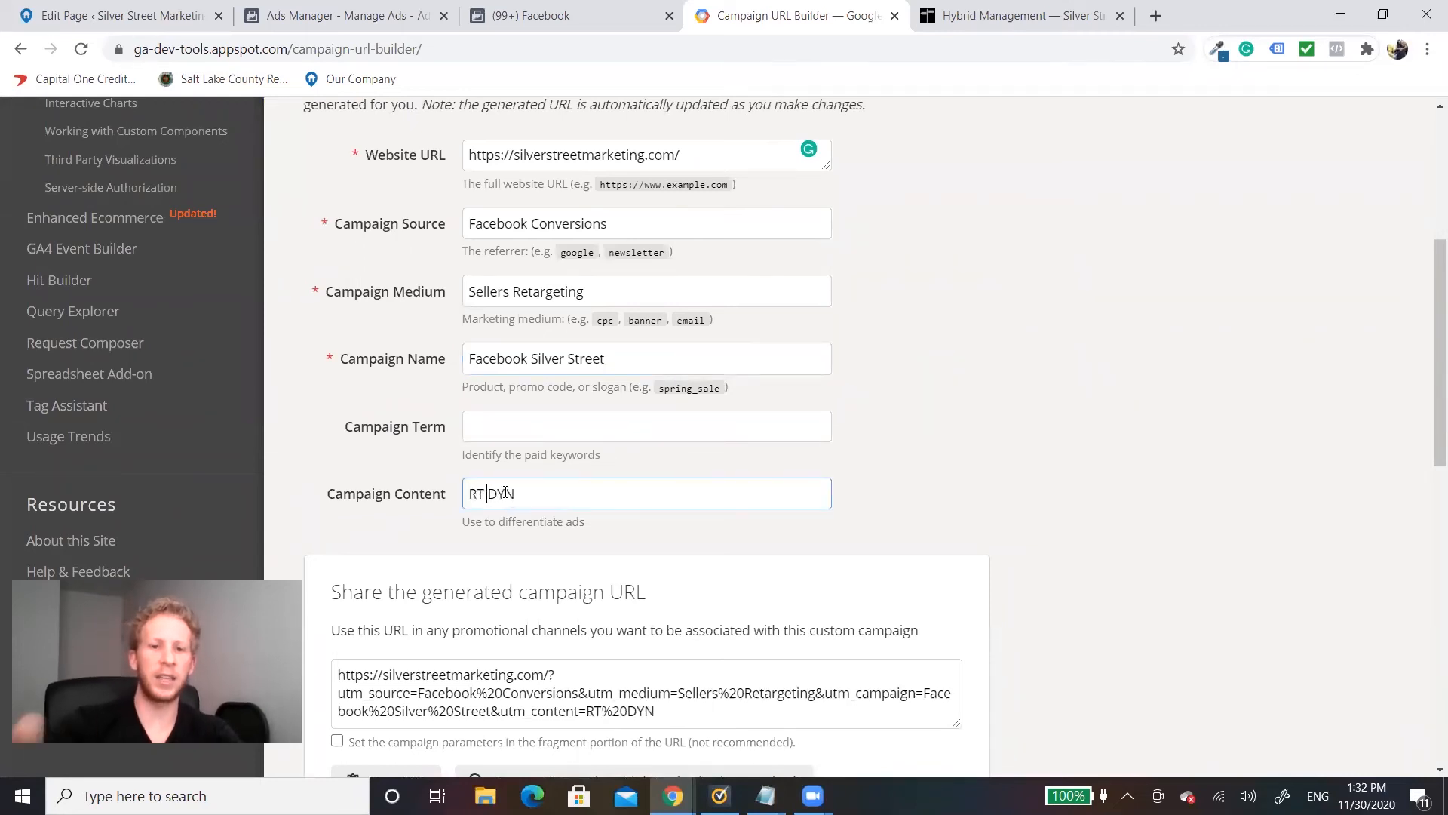
Step: Copy the generated campaign URL and enter it as the RT DYN ad's website URL in Ads Manager
{"action": "scroll", "coordinate": [905, 426], "scroll_direction": "down", "scroll_amount": 4}
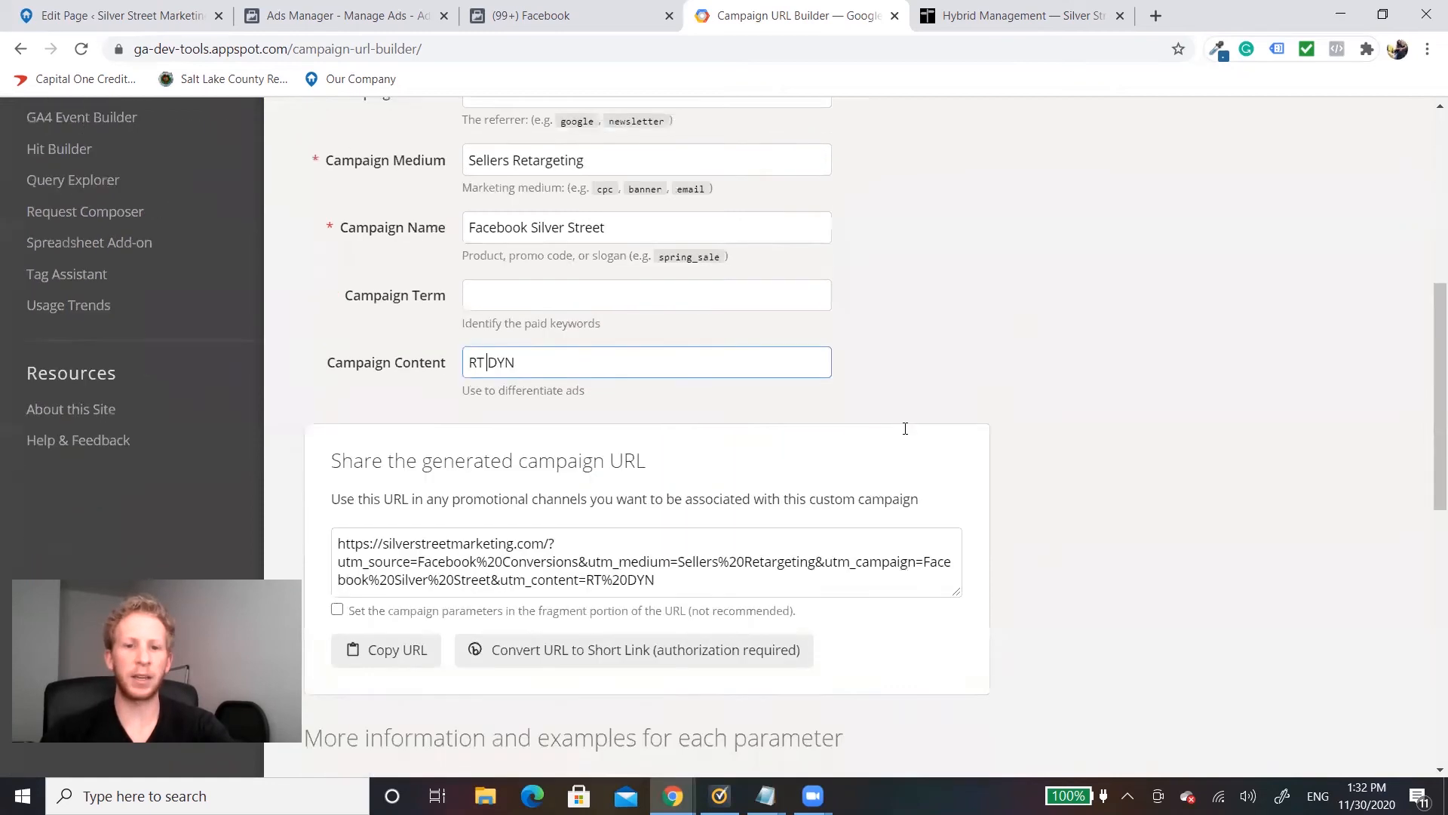
{"action": "left_click", "coordinate": [388, 502]}
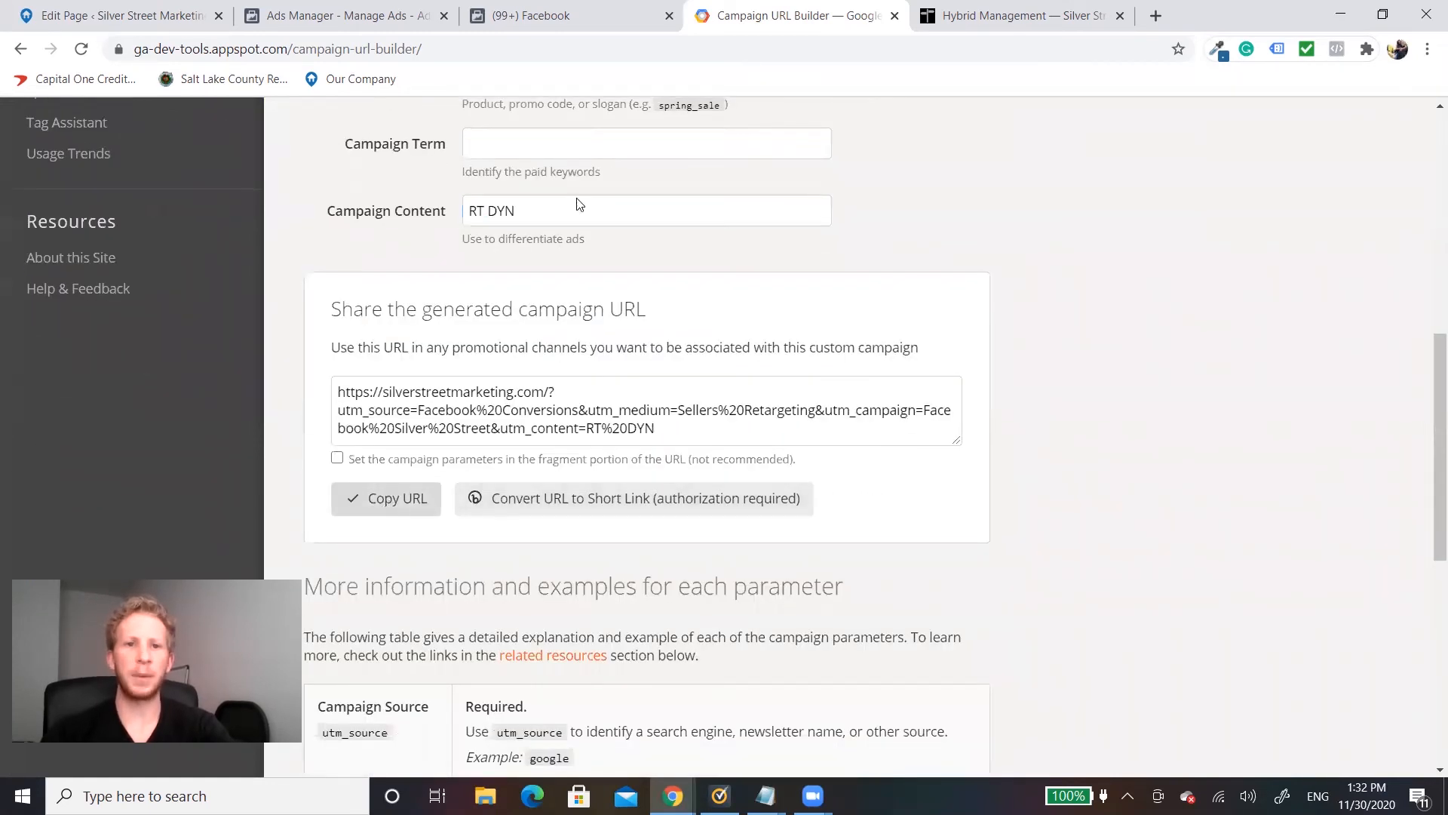
{"action": "left_click", "coordinate": [343, 15]}
{"action": "left_click", "coordinate": [811, 497]}
{"action": "type", "text": "https://silverstreetmarketing.com/?utm_source=Facebook%20Conversions&utm_medium=Sellers%20Retargeting&utm_campaign=Facebook%20Silver%20Street&utm_content=RT%20DYN"}
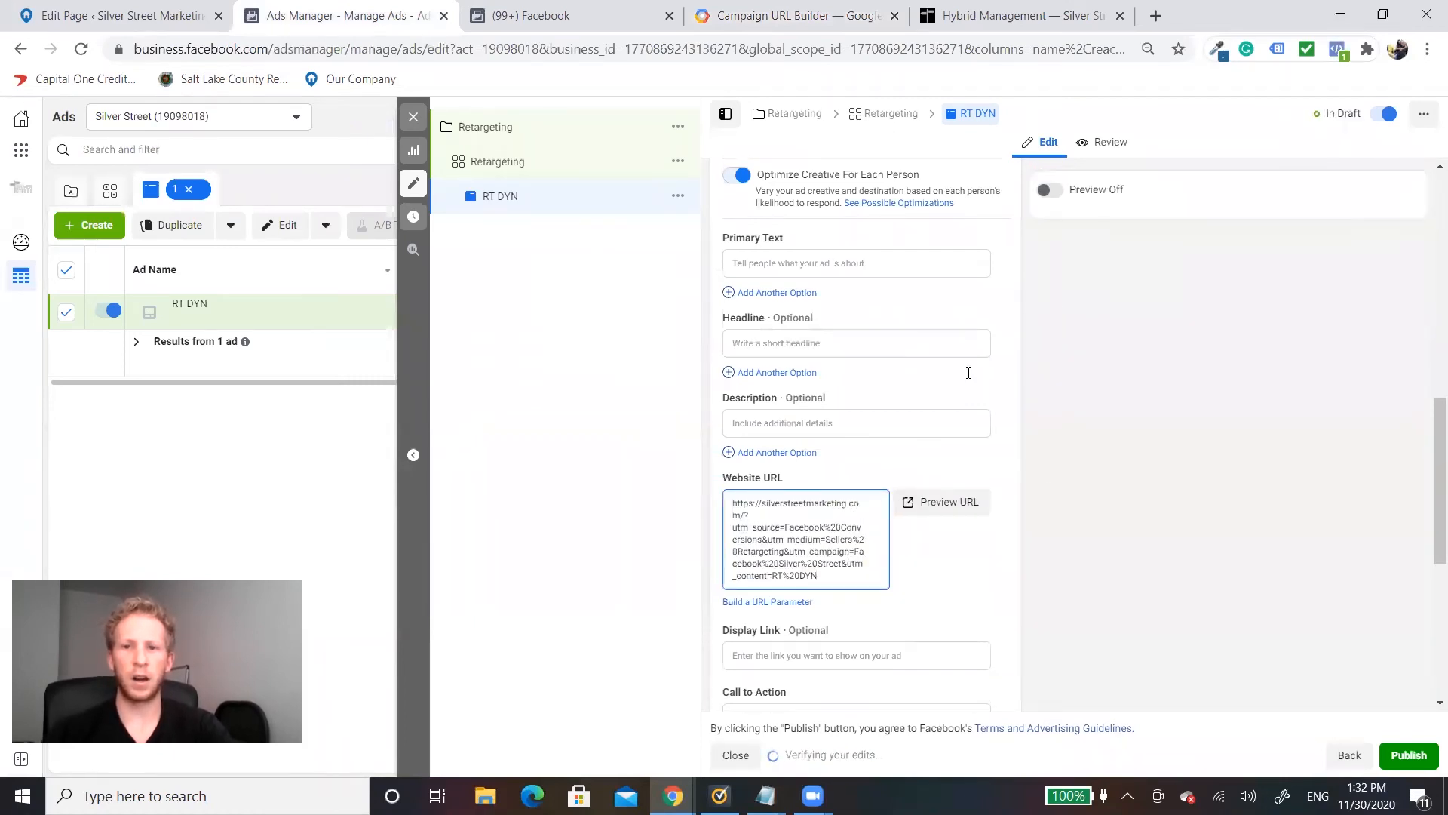
Step: Review the RT DYN ad's format and media options and the Retargeting ad set's Dynamic Creative setting
{"action": "scroll", "coordinate": [968, 372], "scroll_direction": "up", "scroll_amount": 6}
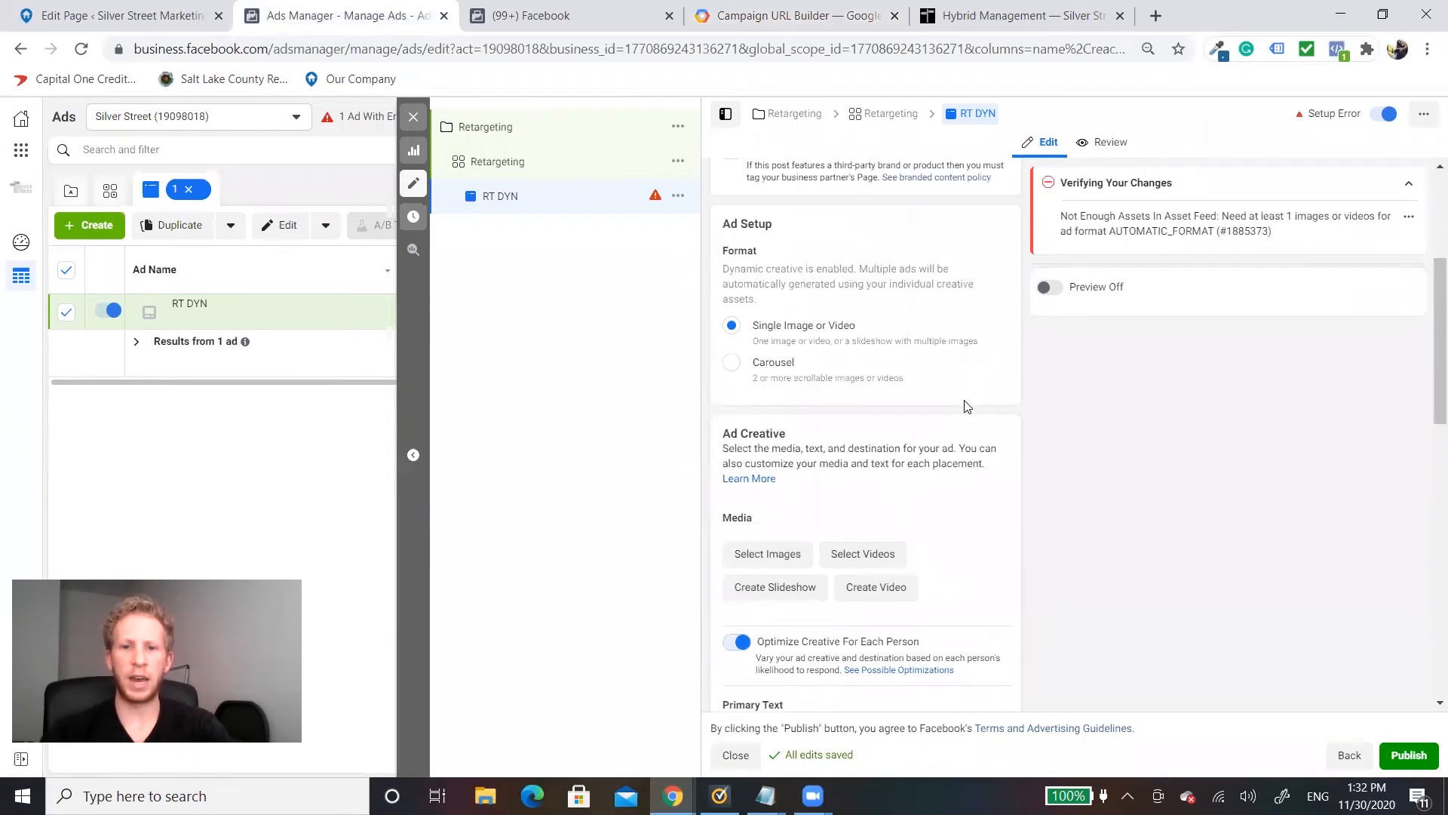
{"action": "scroll", "coordinate": [958, 377], "scroll_direction": "down", "scroll_amount": 4}
{"action": "scroll", "coordinate": [905, 302], "scroll_direction": "up", "scroll_amount": 4}
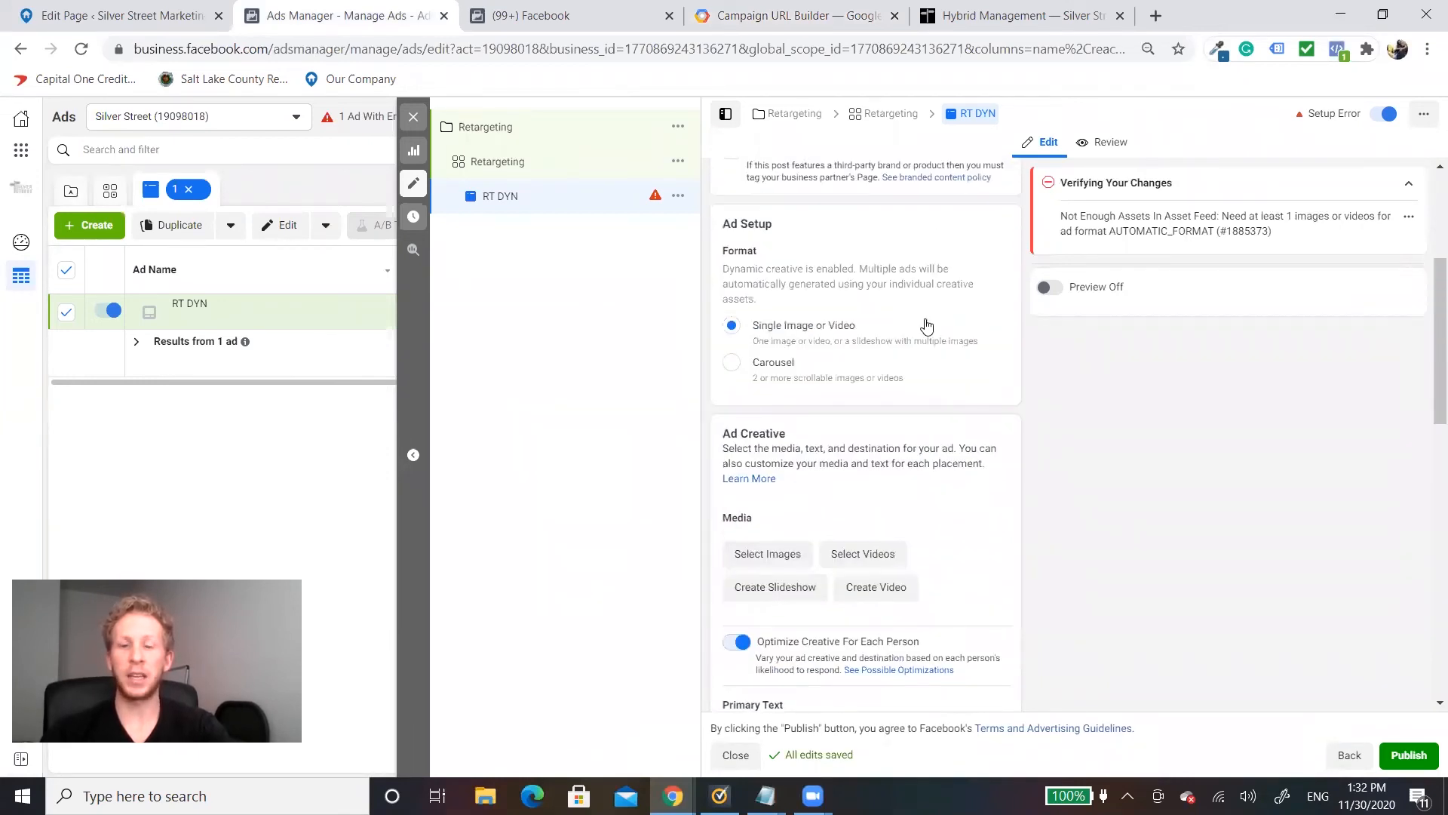
{"action": "left_click", "coordinate": [498, 162]}
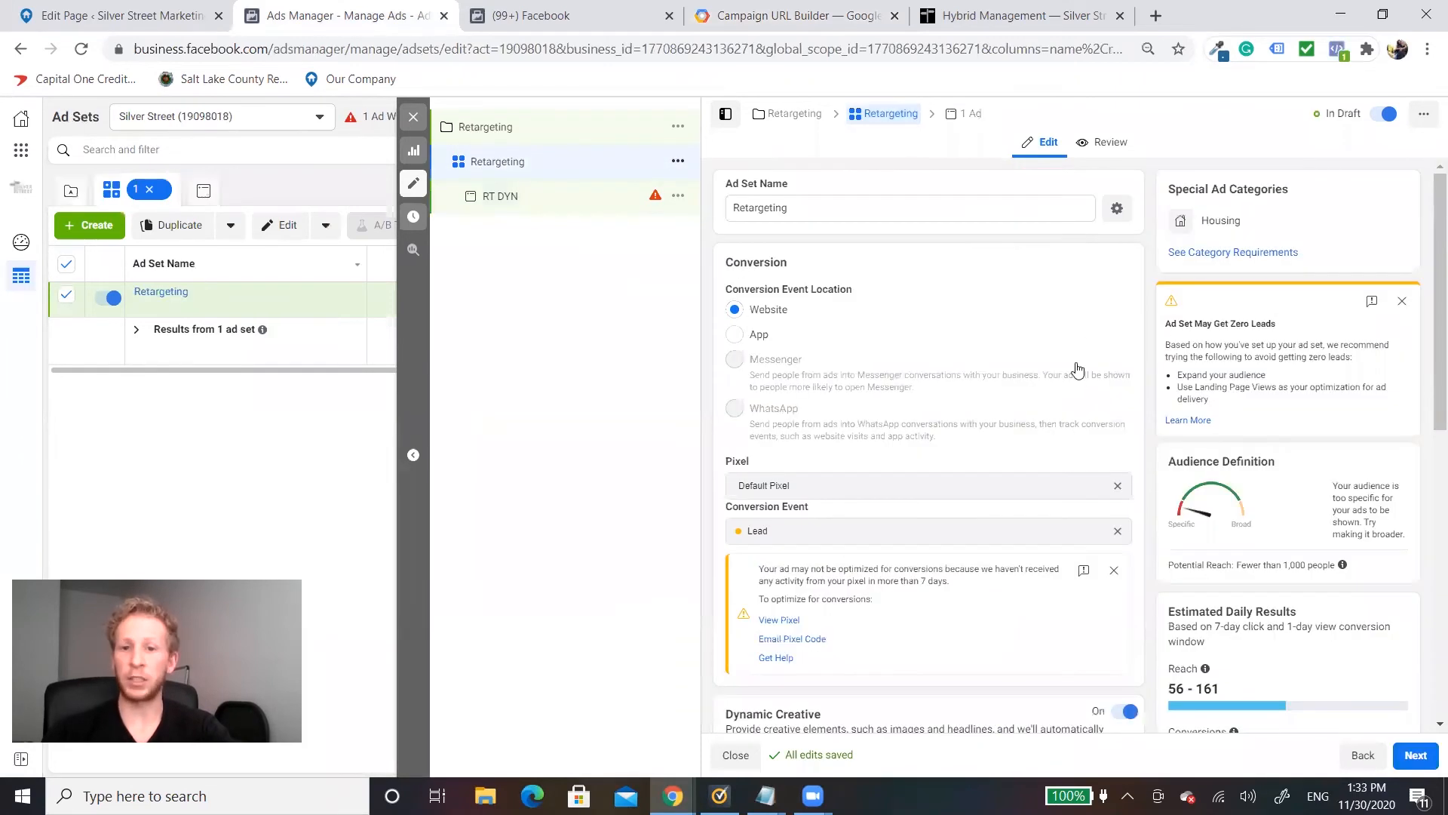
{"action": "scroll", "coordinate": [1109, 364], "scroll_direction": "down", "scroll_amount": 5}
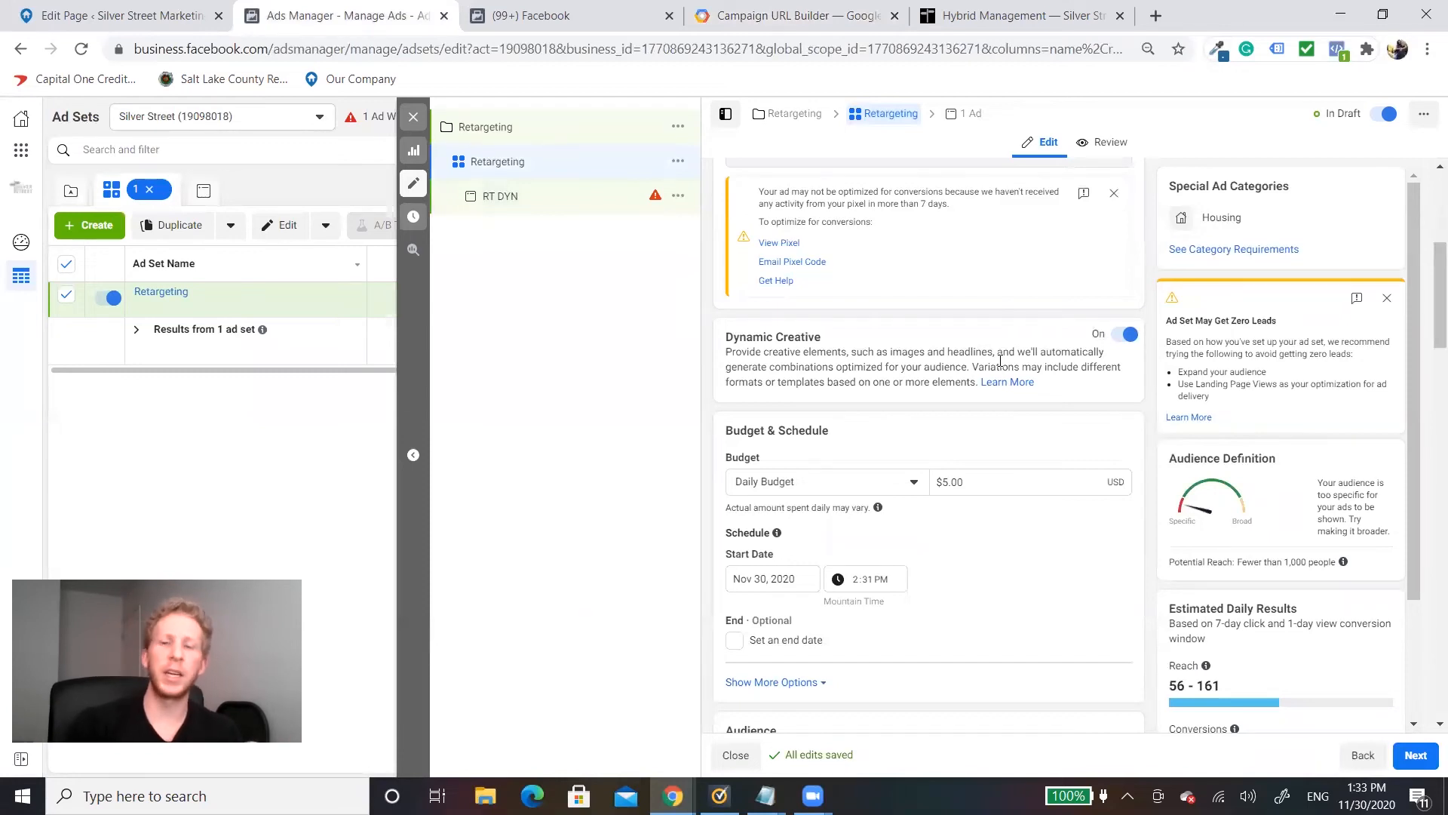
Step: Add the account images CTA Img.png and the untitled 1536 × 1125 house photo to the RT DYN ad's media
{"action": "left_click", "coordinate": [507, 201]}
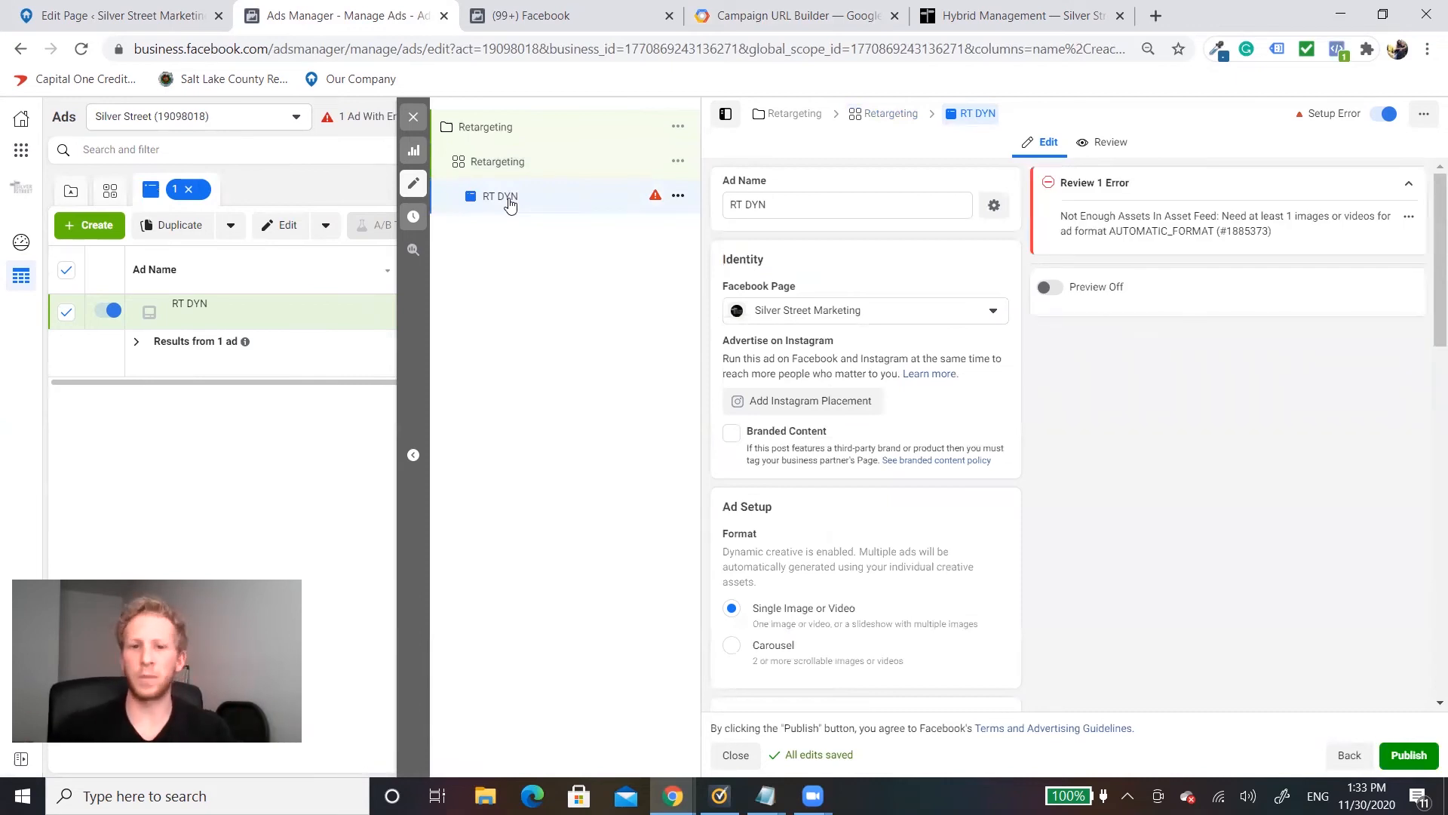
{"action": "scroll", "coordinate": [815, 388], "scroll_direction": "down", "scroll_amount": 5}
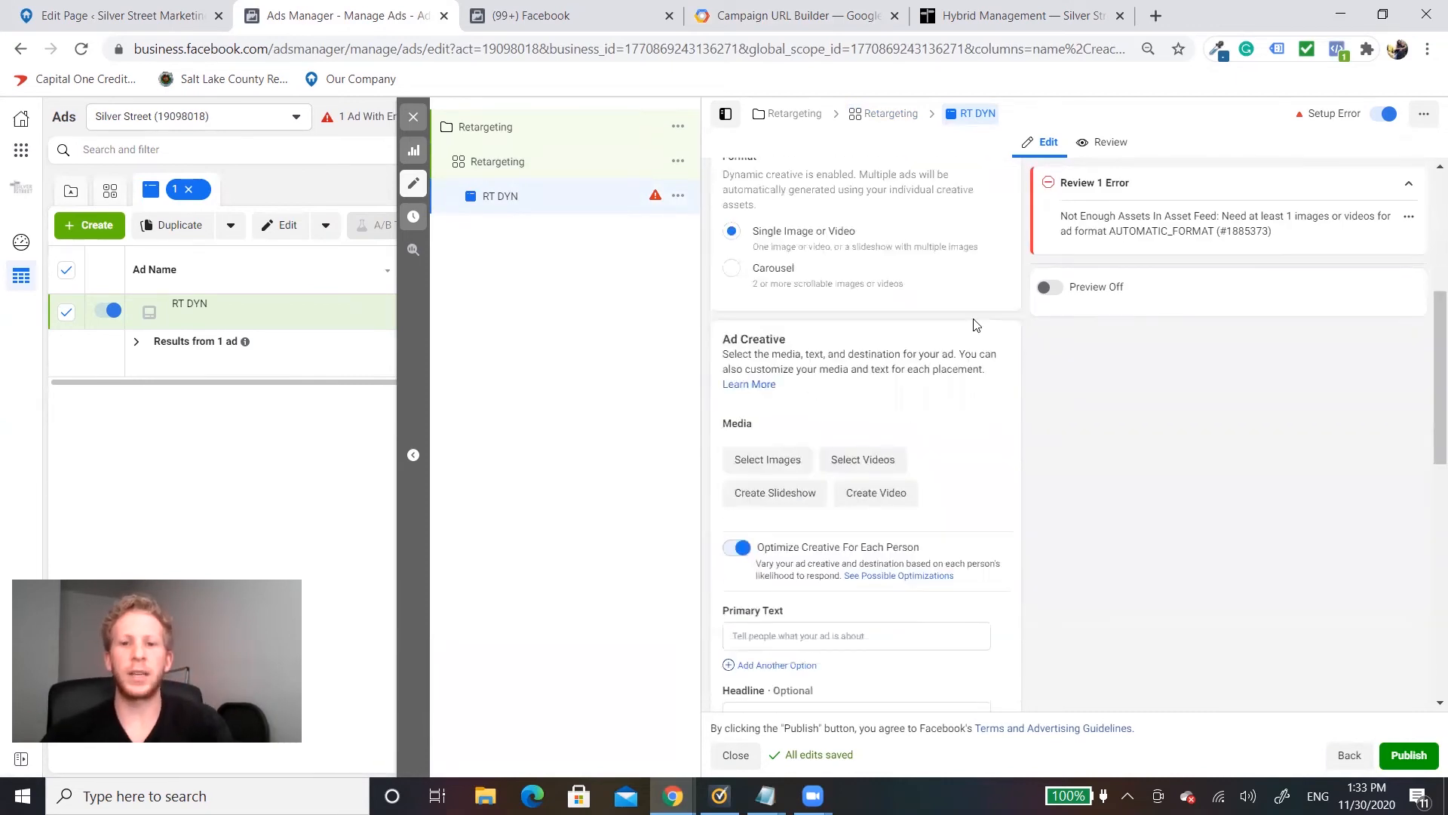
{"action": "left_click", "coordinate": [769, 460]}
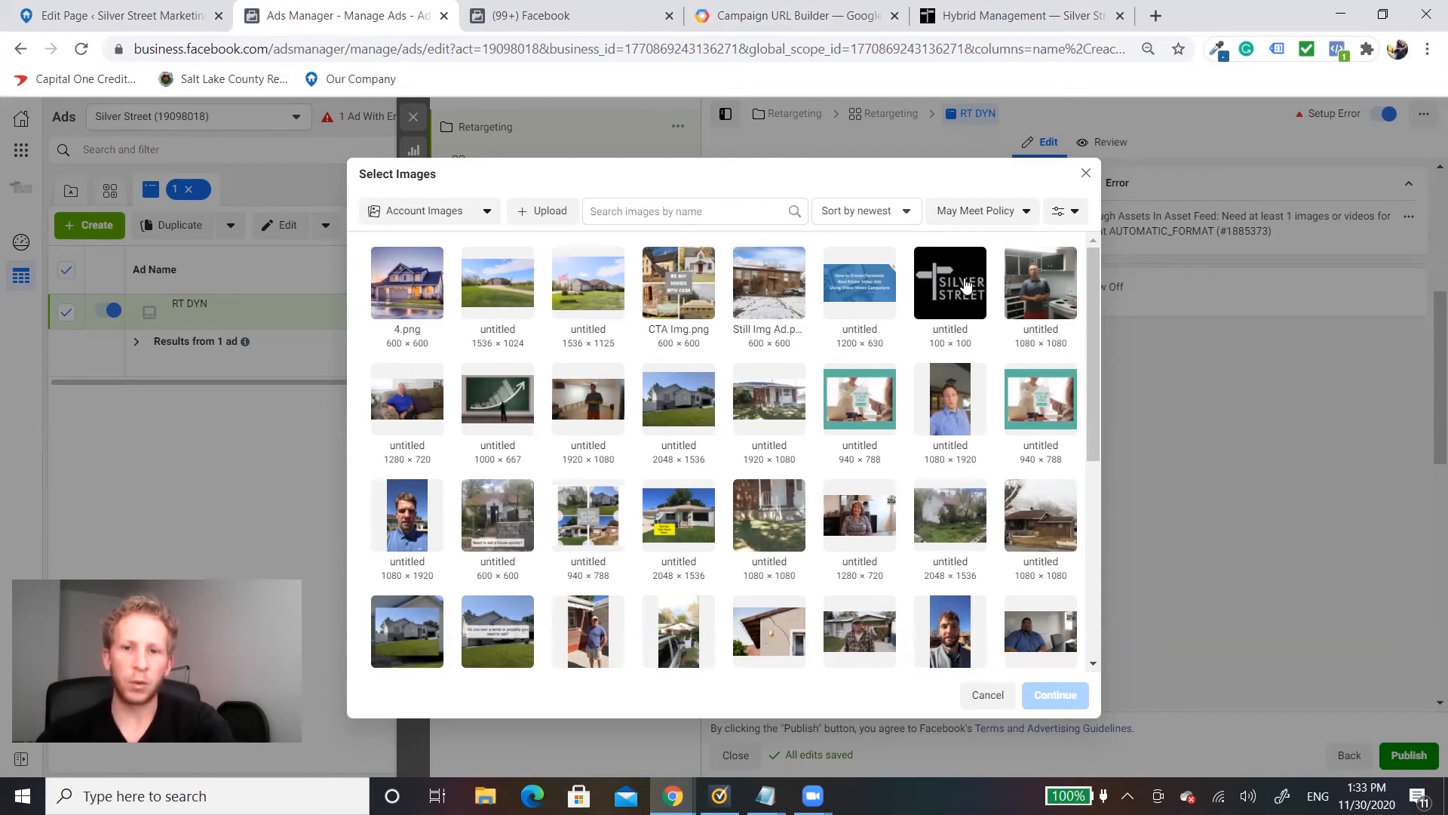
{"action": "left_click", "coordinate": [683, 292]}
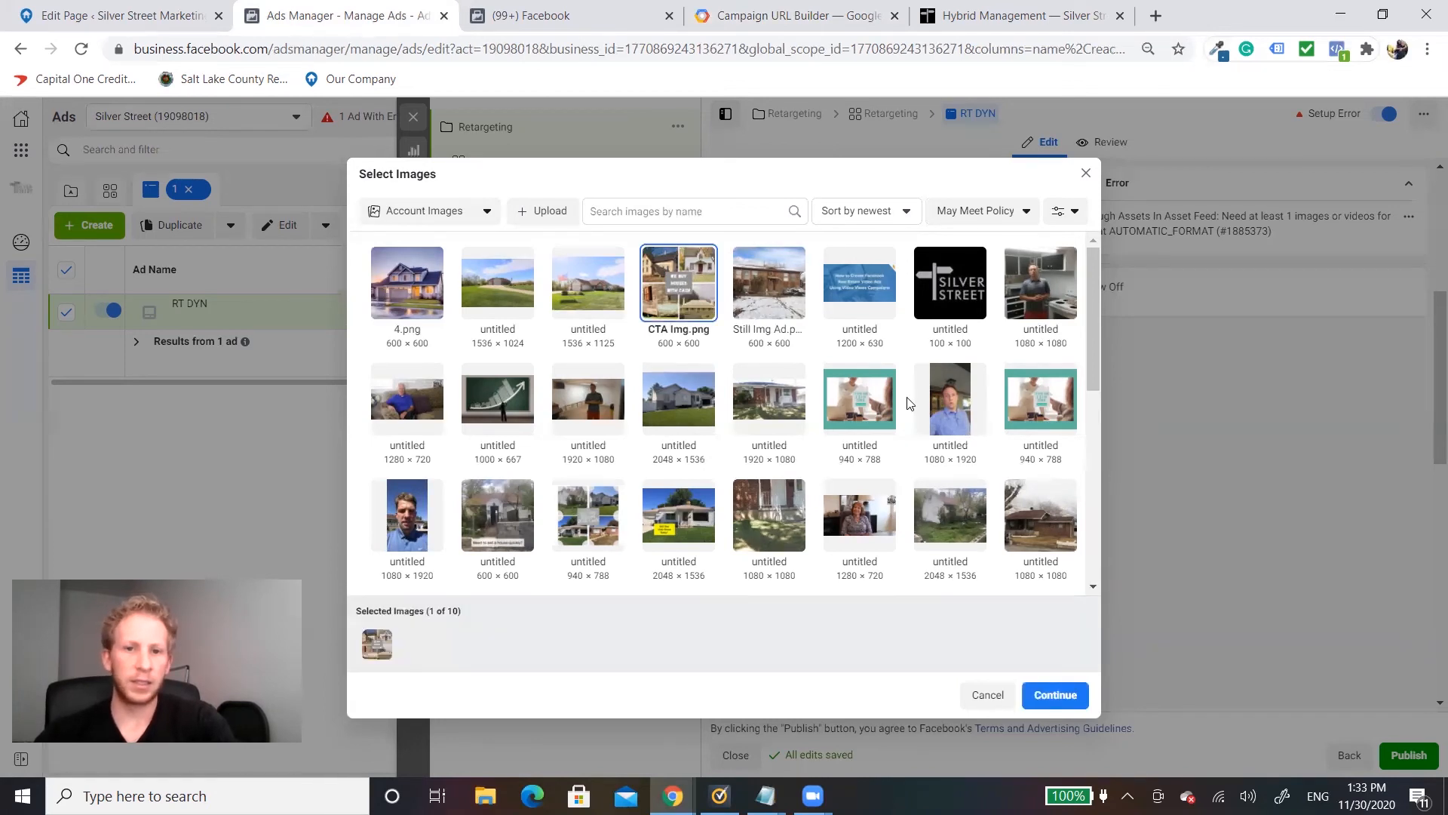
{"action": "left_click", "coordinate": [578, 297]}
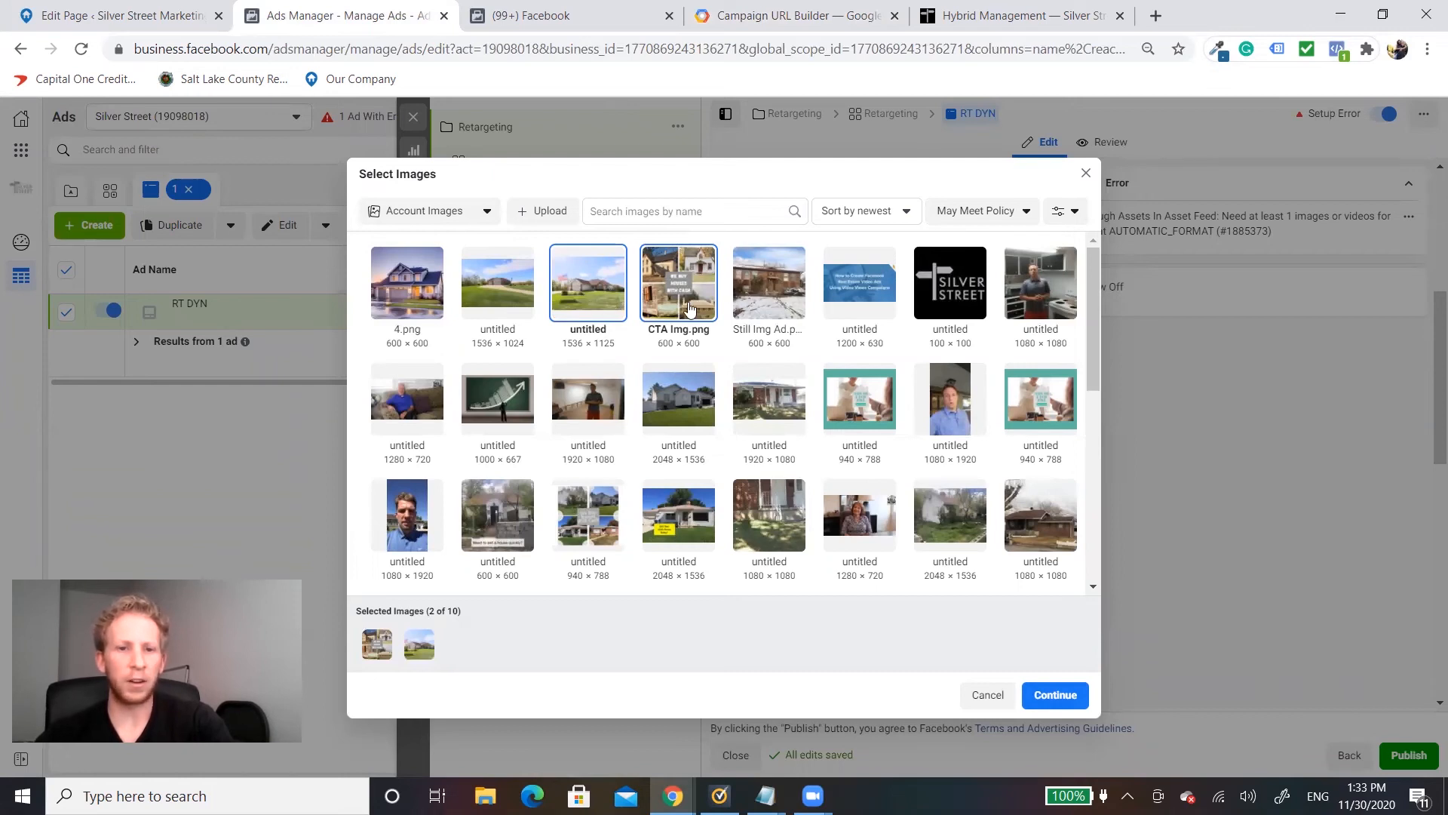
{"action": "left_click", "coordinate": [1059, 693]}
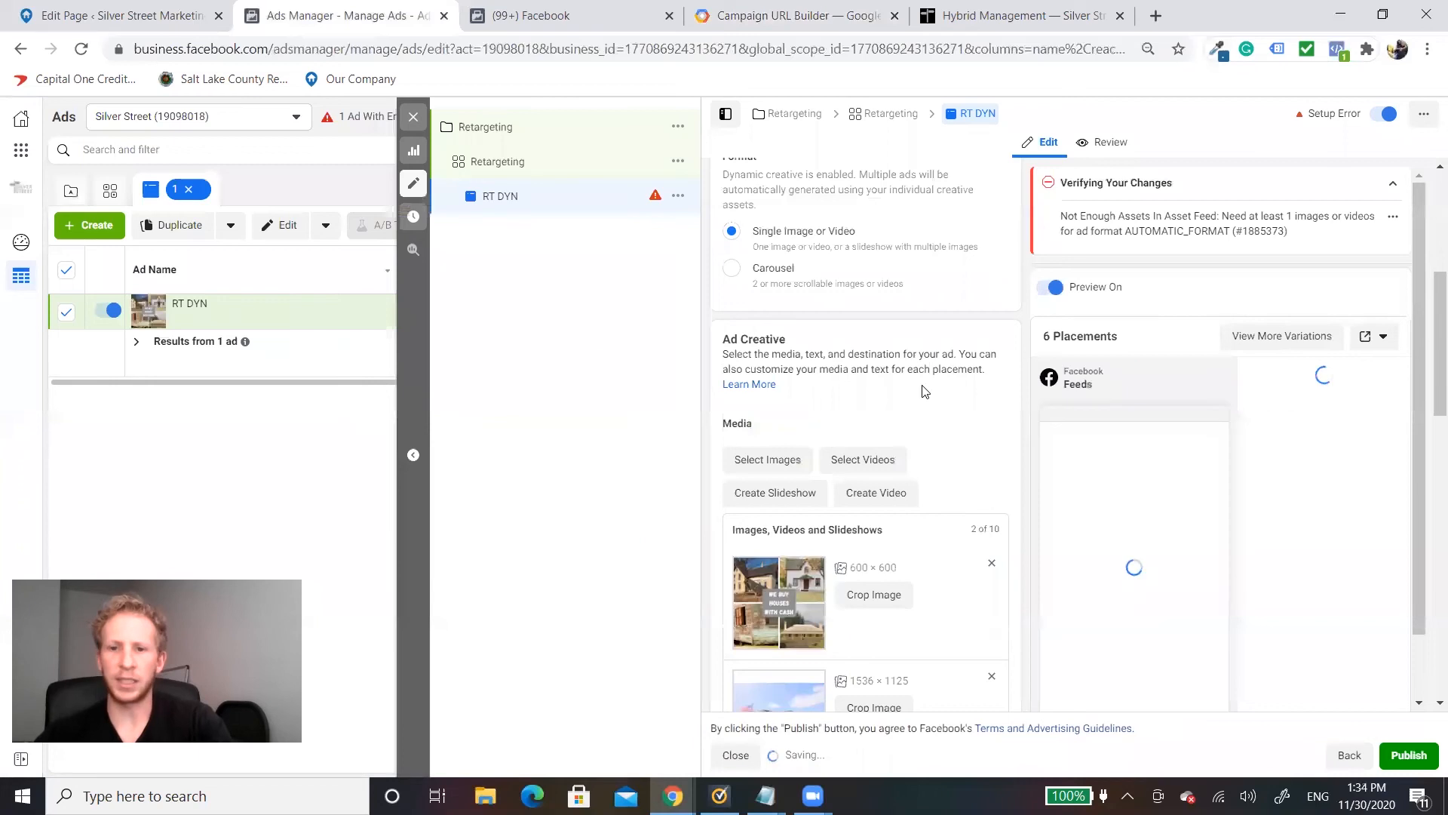
Step: Find and open the Stock Copy text document to get wording for the RT DYN ad's primary text
{"action": "scroll", "coordinate": [921, 386], "scroll_direction": "down", "scroll_amount": 1}
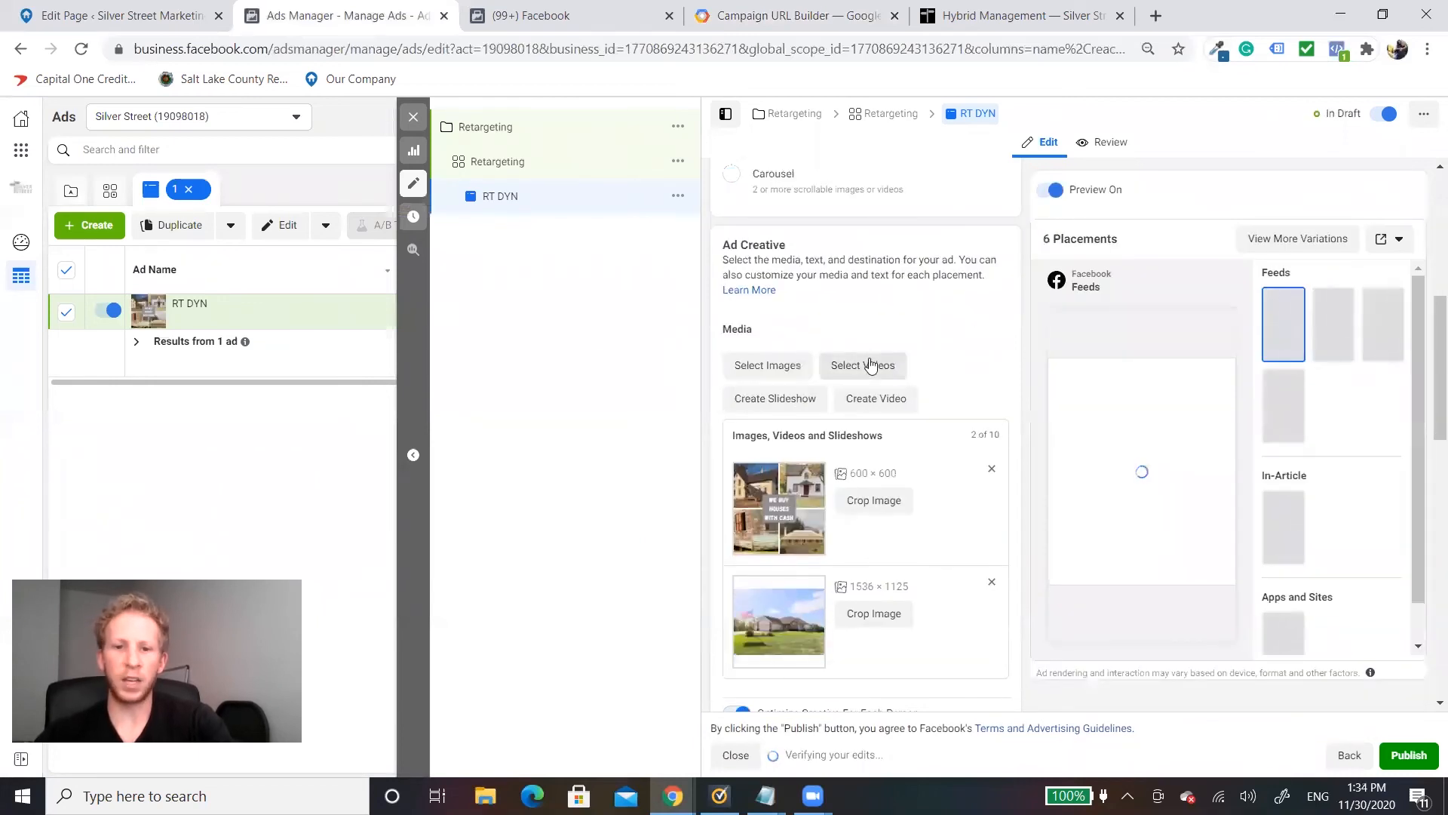
{"action": "scroll", "coordinate": [959, 360], "scroll_direction": "down", "scroll_amount": 3}
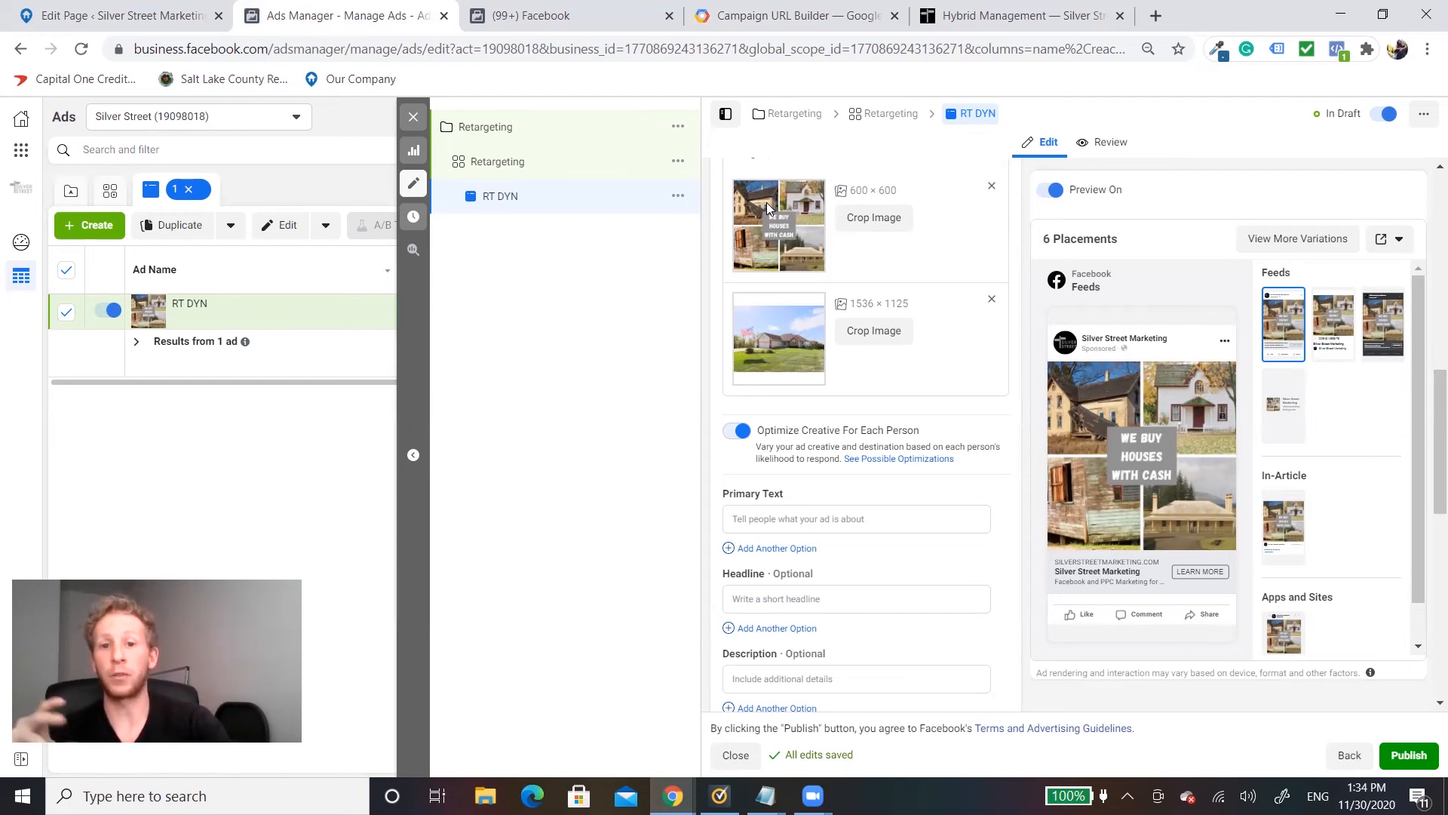
{"action": "left_click", "coordinate": [829, 521]}
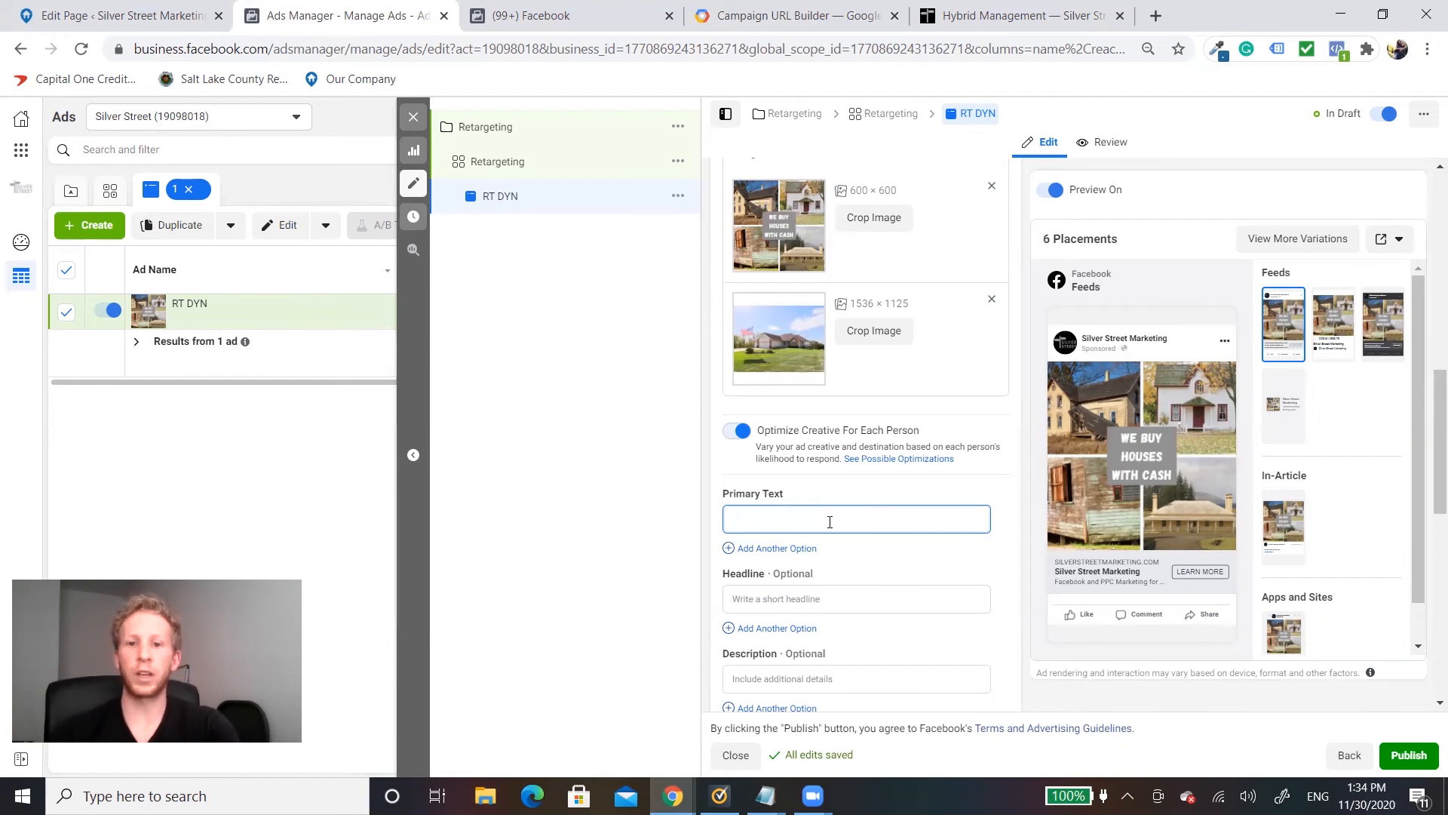
{"action": "key", "text": "super+s"}
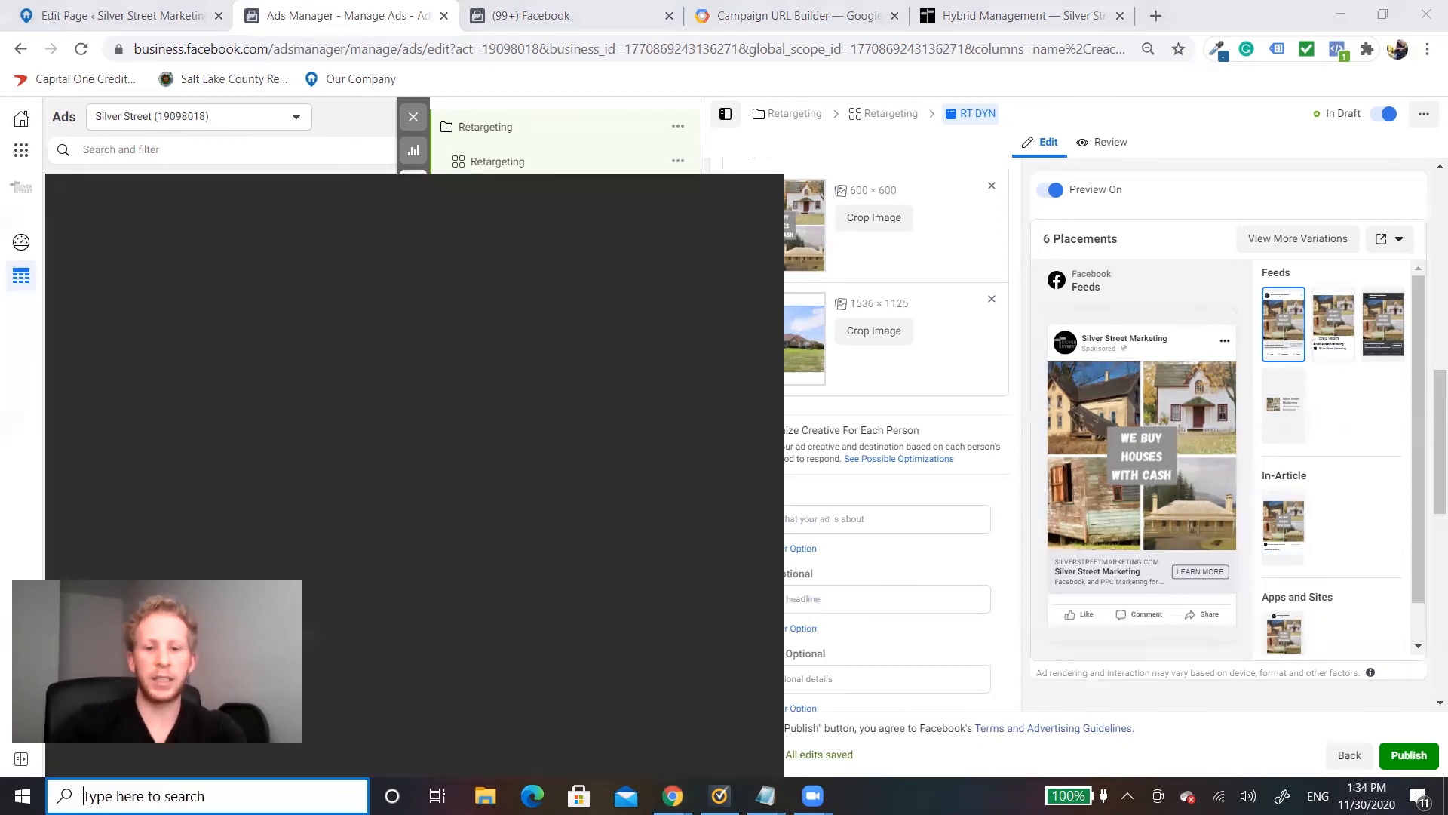
{"action": "type", "text": "stock"}
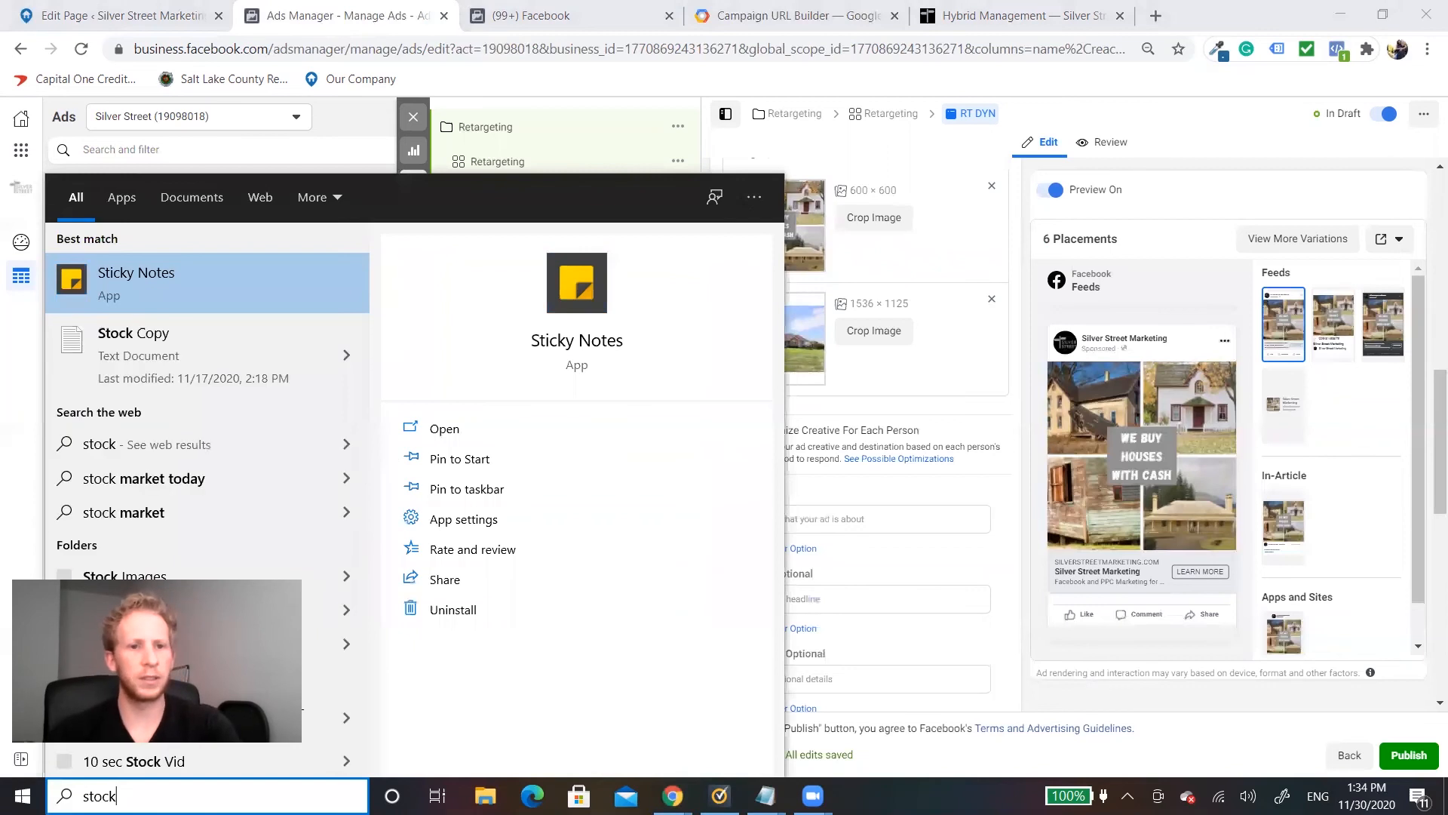
{"action": "left_click", "coordinate": [151, 350]}
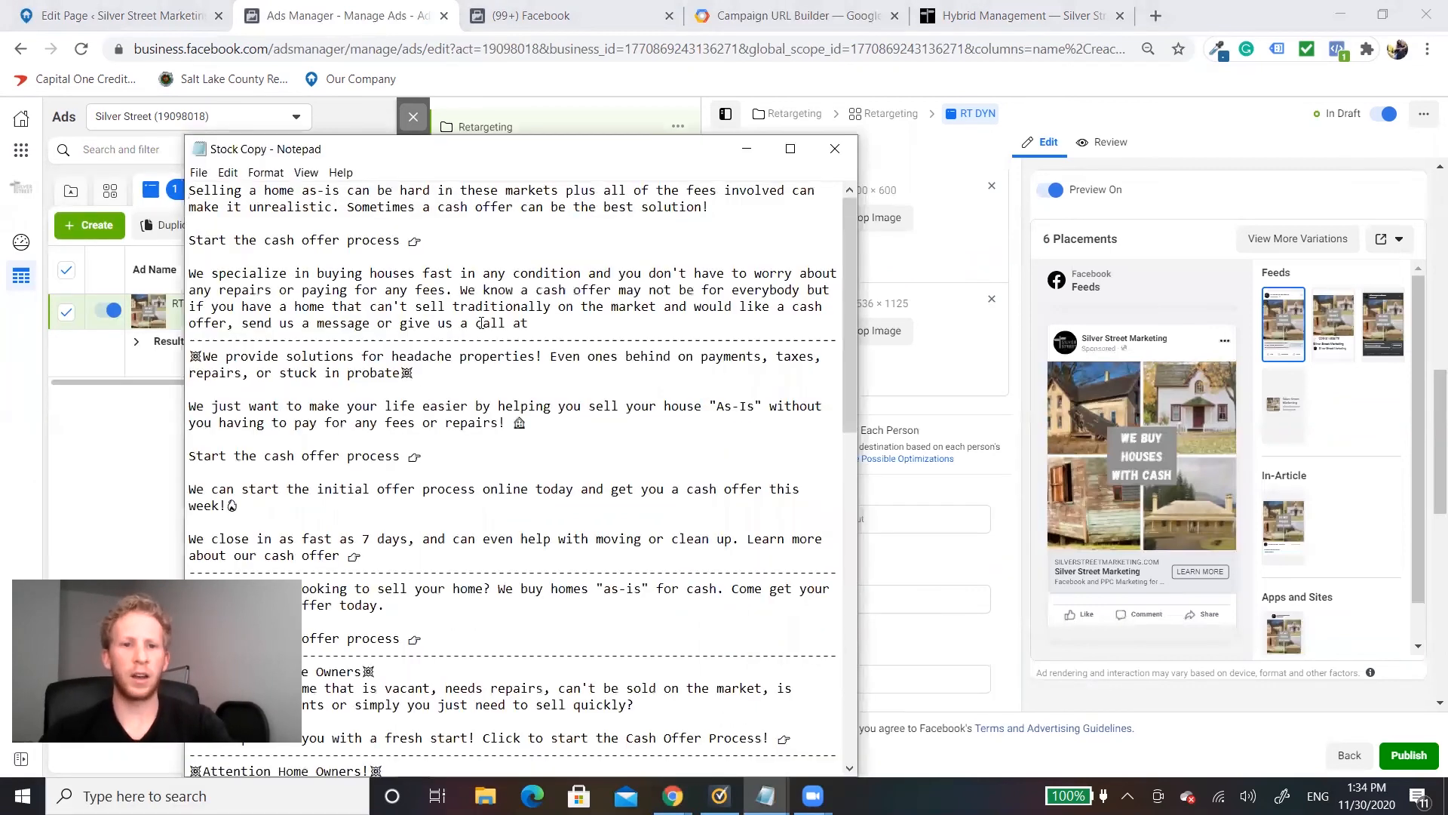
Step: Copy the first Stock Copy block, from "Selling a home as-is" to "give us a call at", into the RT DYN ad's primary text
{"action": "left_click_drag", "start_coordinate": [532, 323], "coordinate": [189, 181]}
{"action": "key", "text": "ctrl+c"}
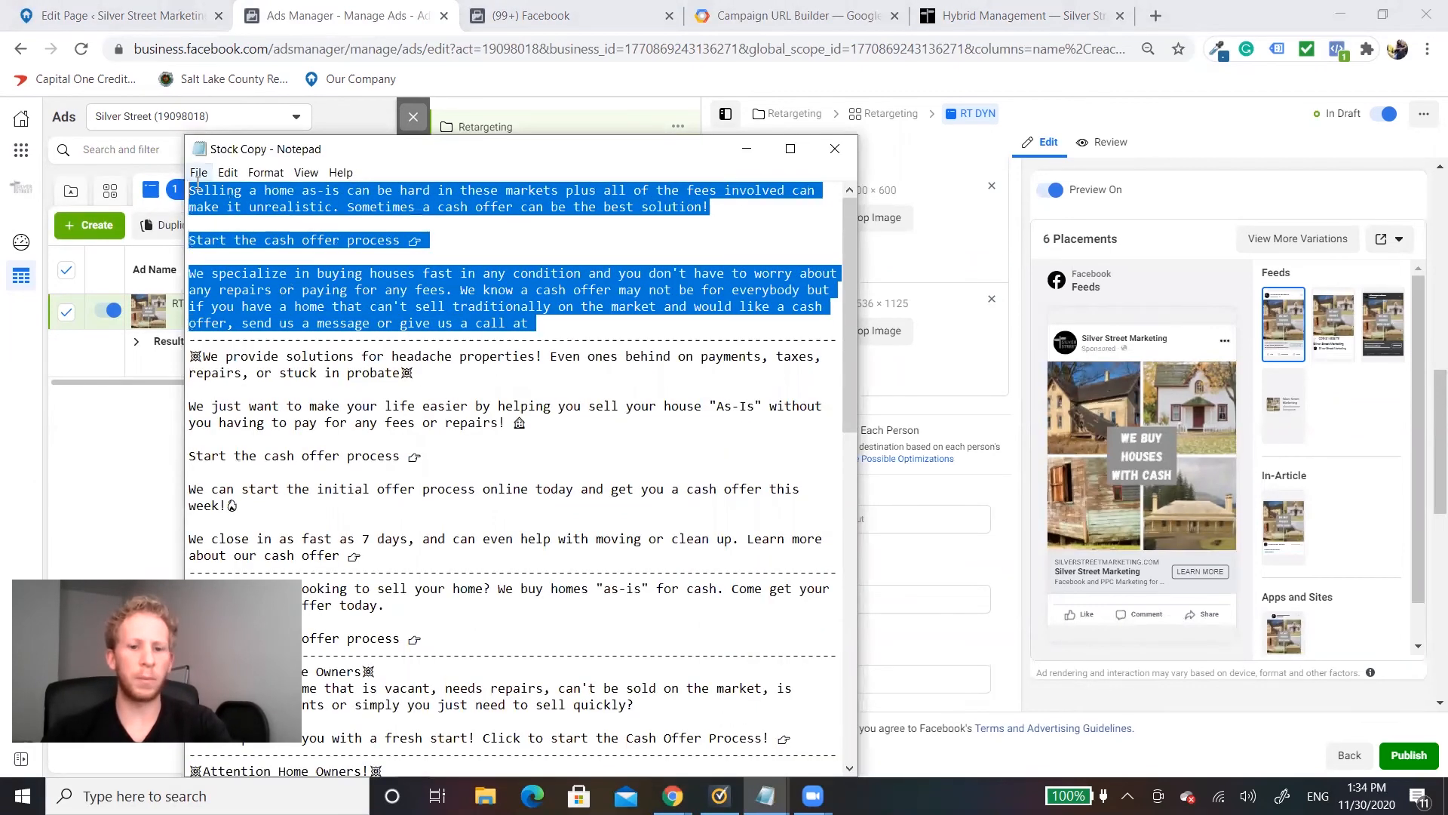
{"action": "left_click", "coordinate": [948, 429]}
{"action": "left_click", "coordinate": [800, 518]}
{"action": "key", "text": "ctrl+v"}
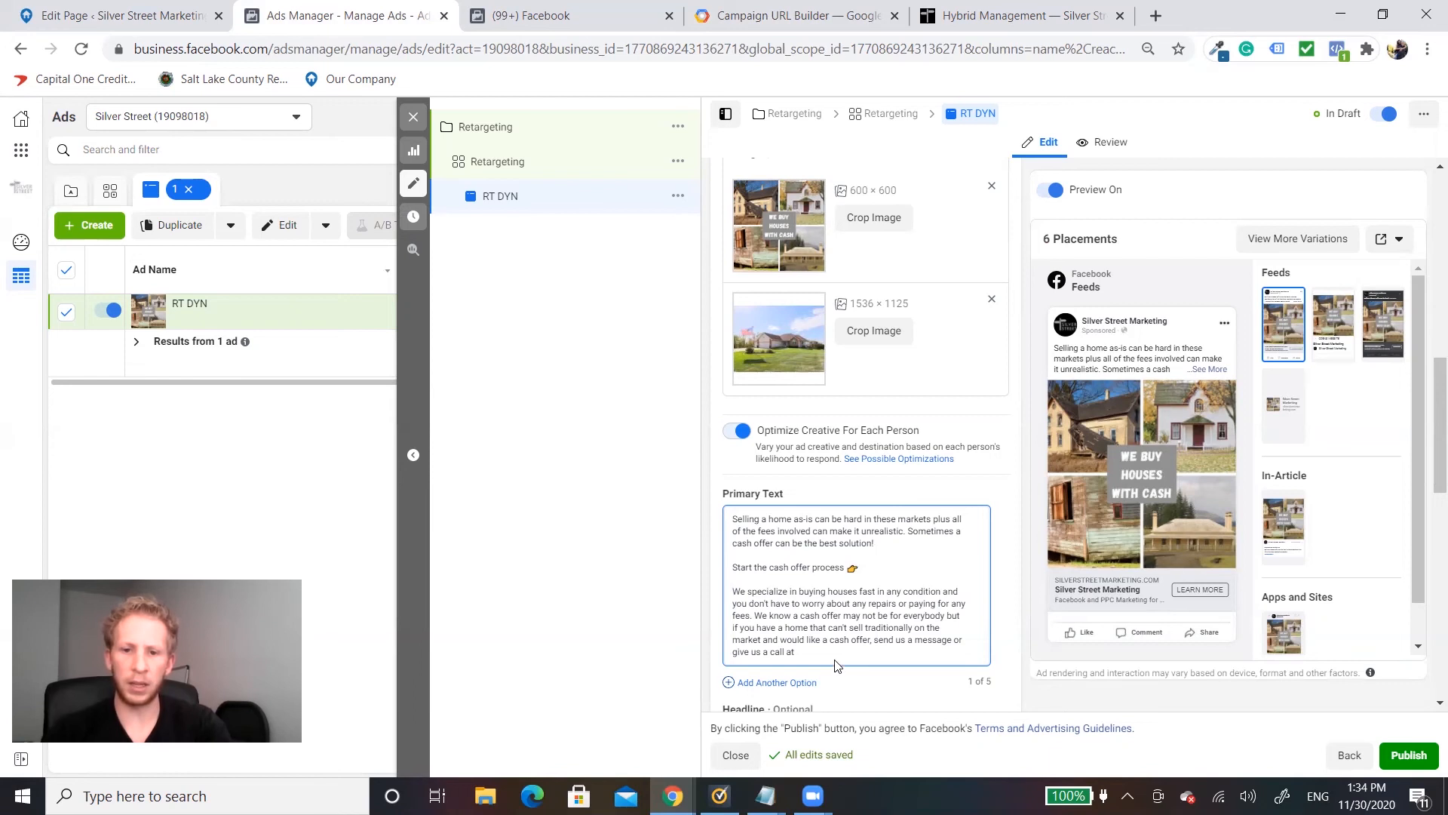
Step: Add a second primary text option containing only the opening lines, from "Selling a home as-is" to "the best solution!"
{"action": "left_click_drag", "start_coordinate": [829, 654], "coordinate": [726, 532]}
{"action": "left_click", "coordinate": [756, 528]}
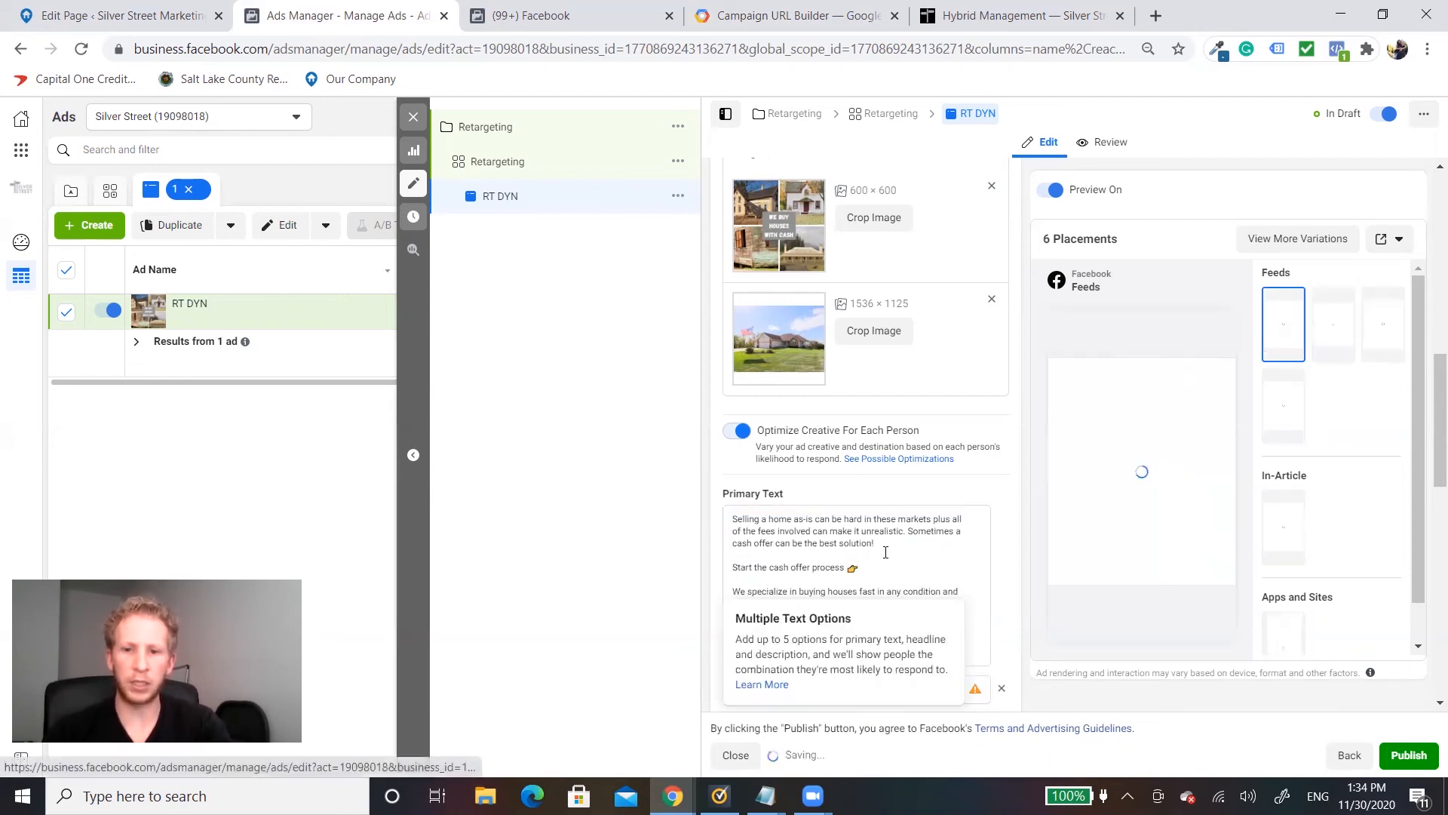
{"action": "left_click_drag", "start_coordinate": [875, 544], "coordinate": [728, 526]}
{"action": "key", "text": "ctrl+c"}
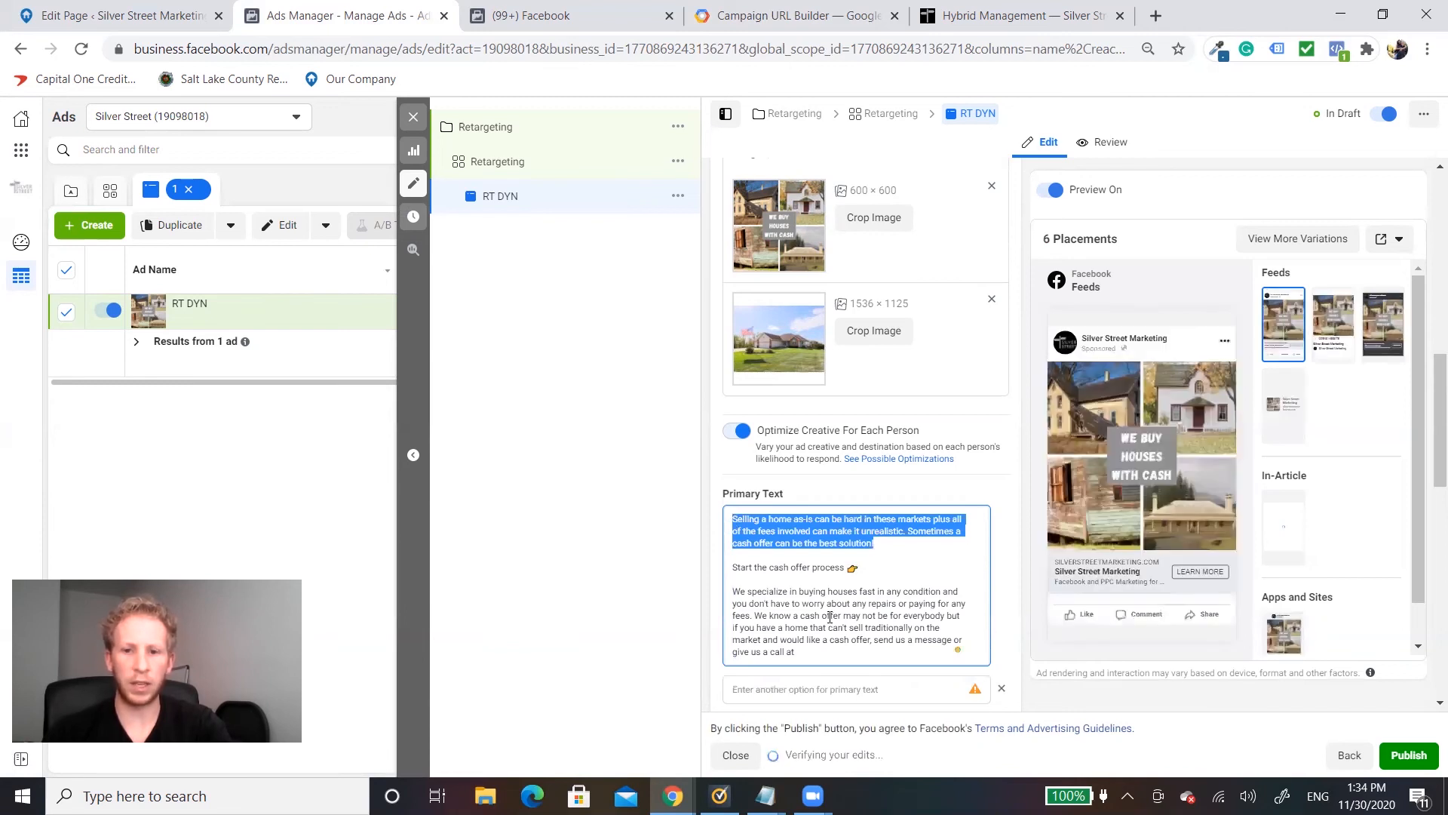
{"action": "left_click", "coordinate": [819, 688]}
{"action": "key", "text": "ctrl+v"}
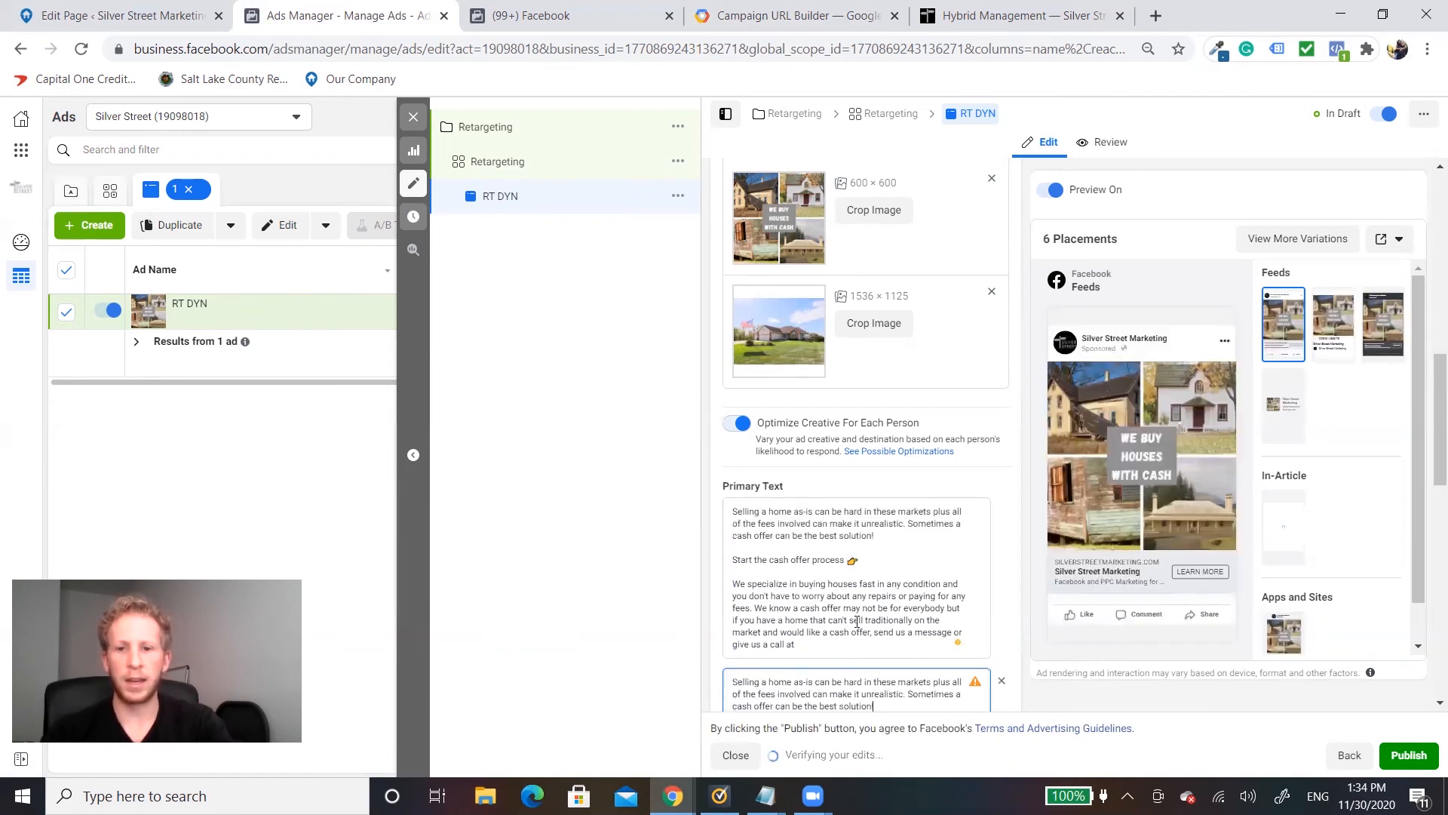
{"action": "left_click", "coordinate": [884, 556]}
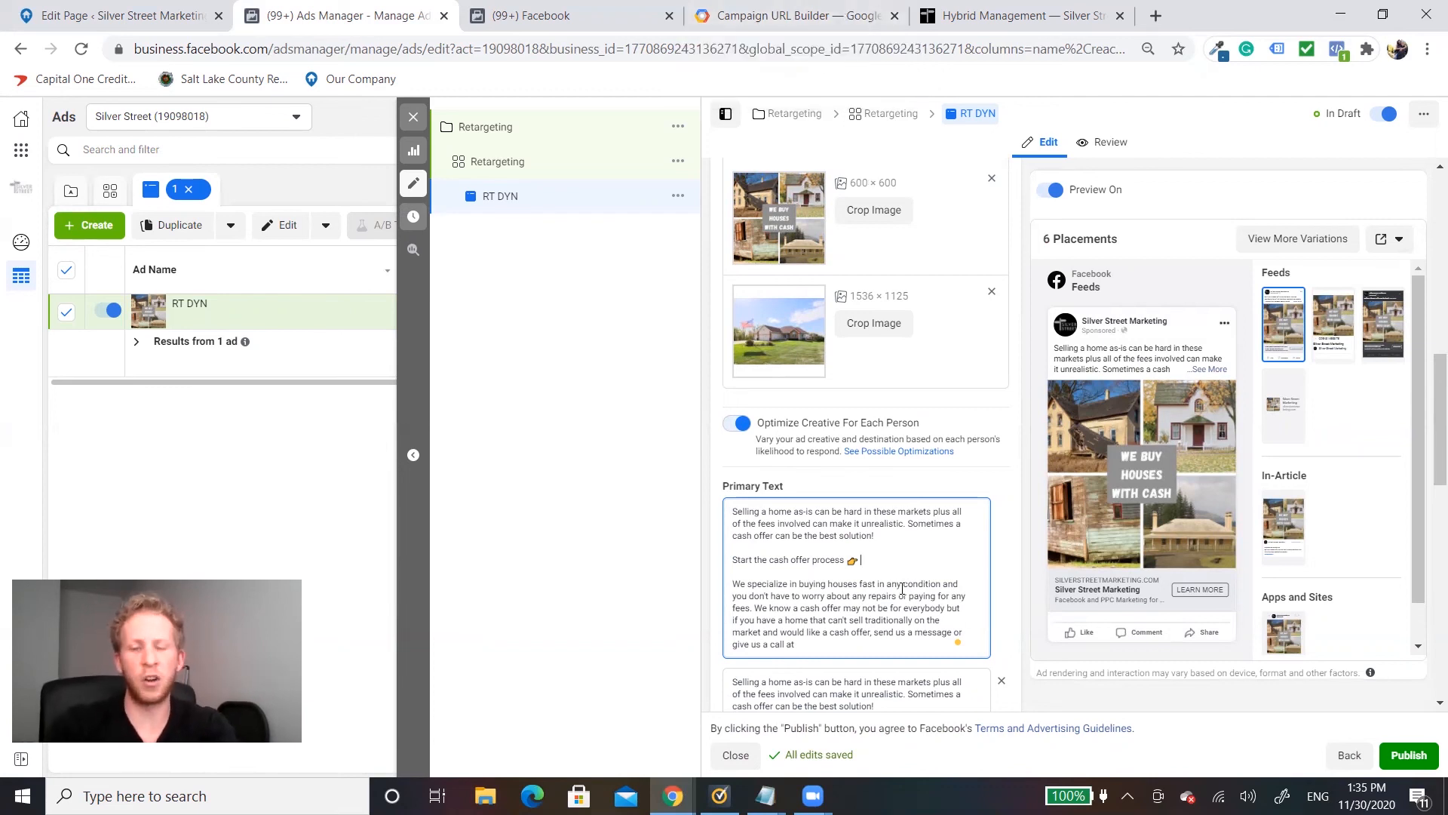
{"action": "type", "text": "www.siv"}
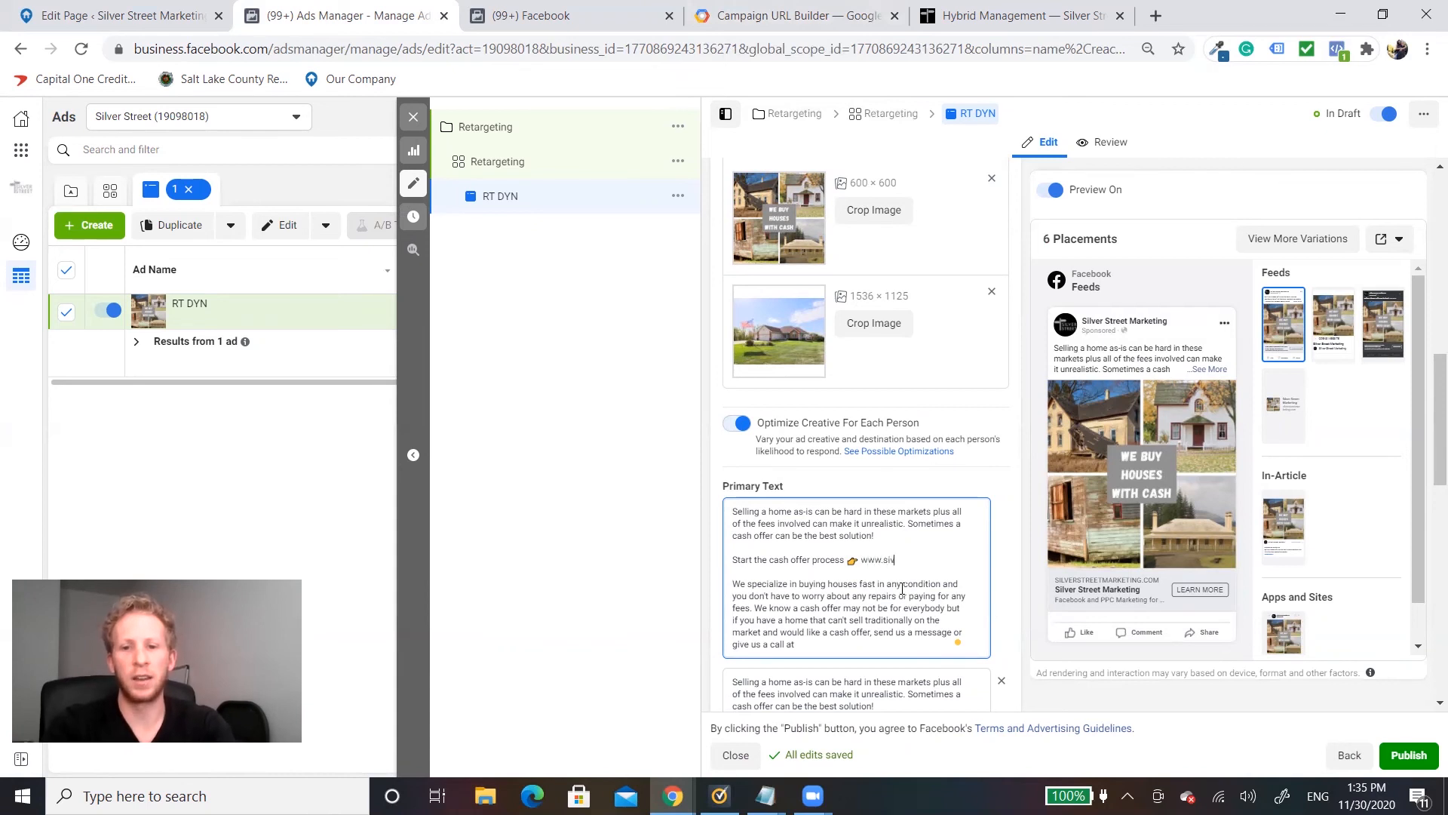
{"action": "type", "text": "lerstre"}
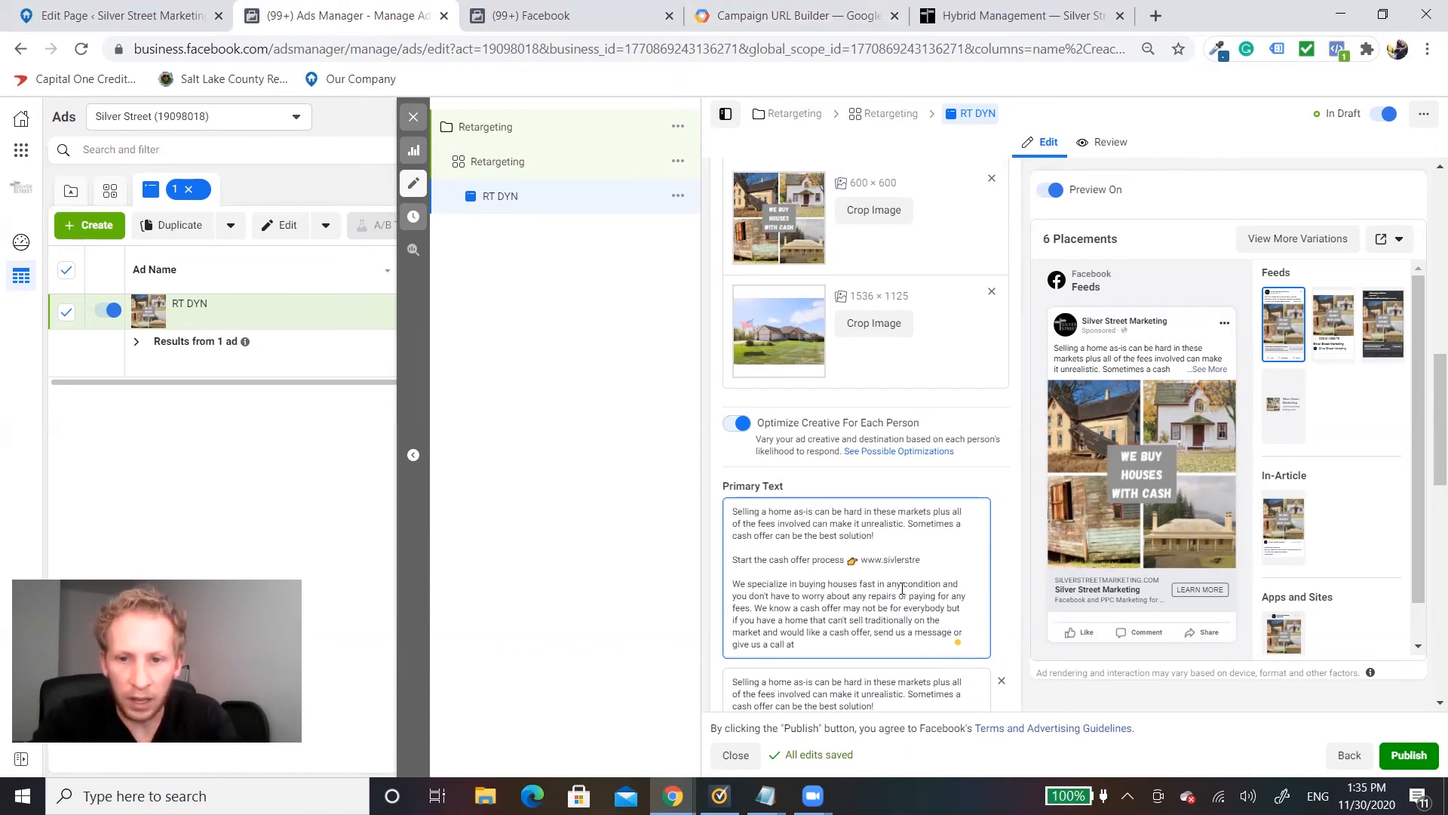
{"action": "key", "text": "BackSpace"}
{"action": "key", "text": "BackSpace"}
{"action": "key", "text": "BackSpace"}
{"action": "key", "text": "BackSpace"}
{"action": "key", "text": "BackSpace"}
{"action": "type", "text": "lver"}
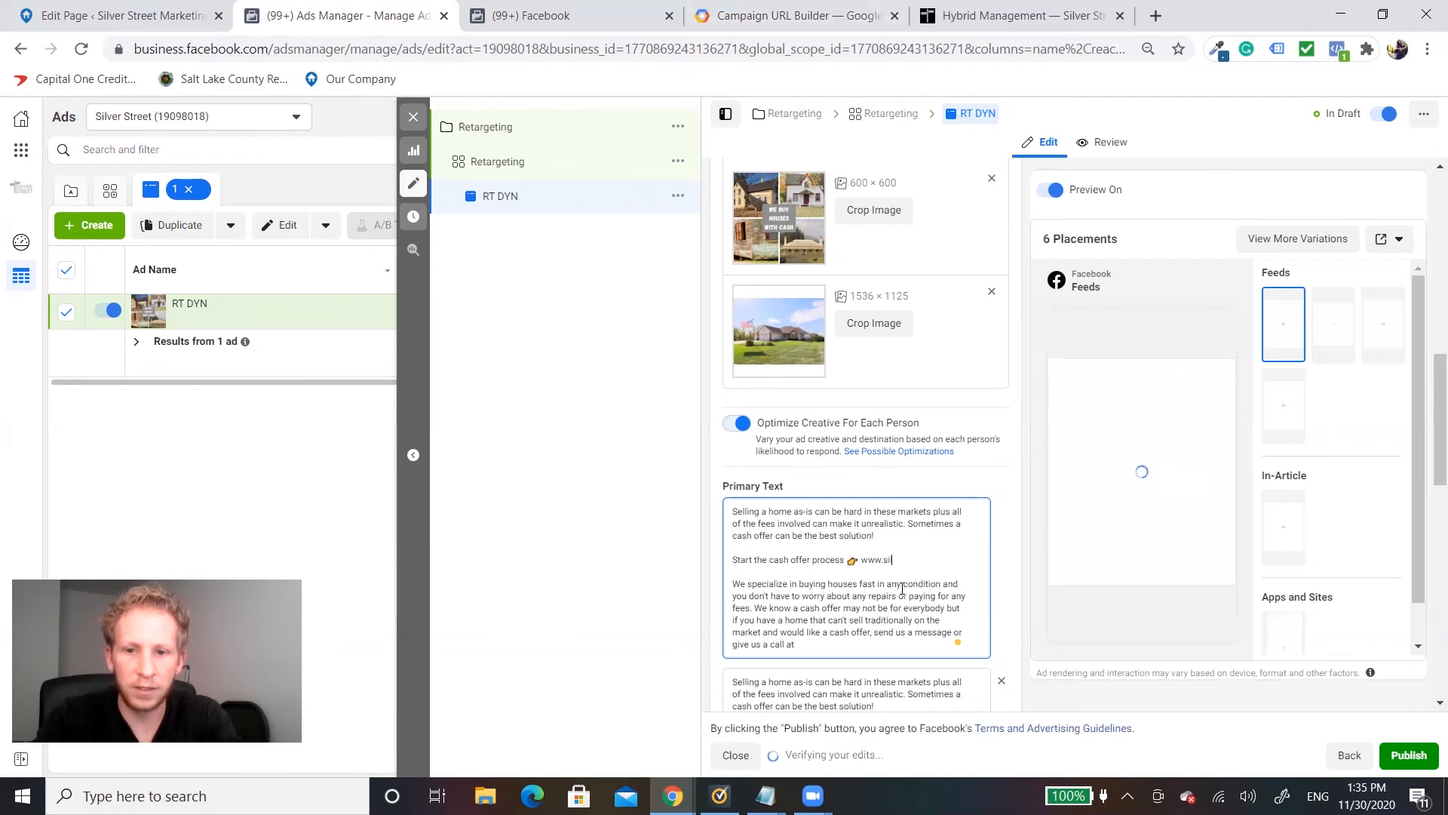
{"action": "type", "text": "streetmark"}
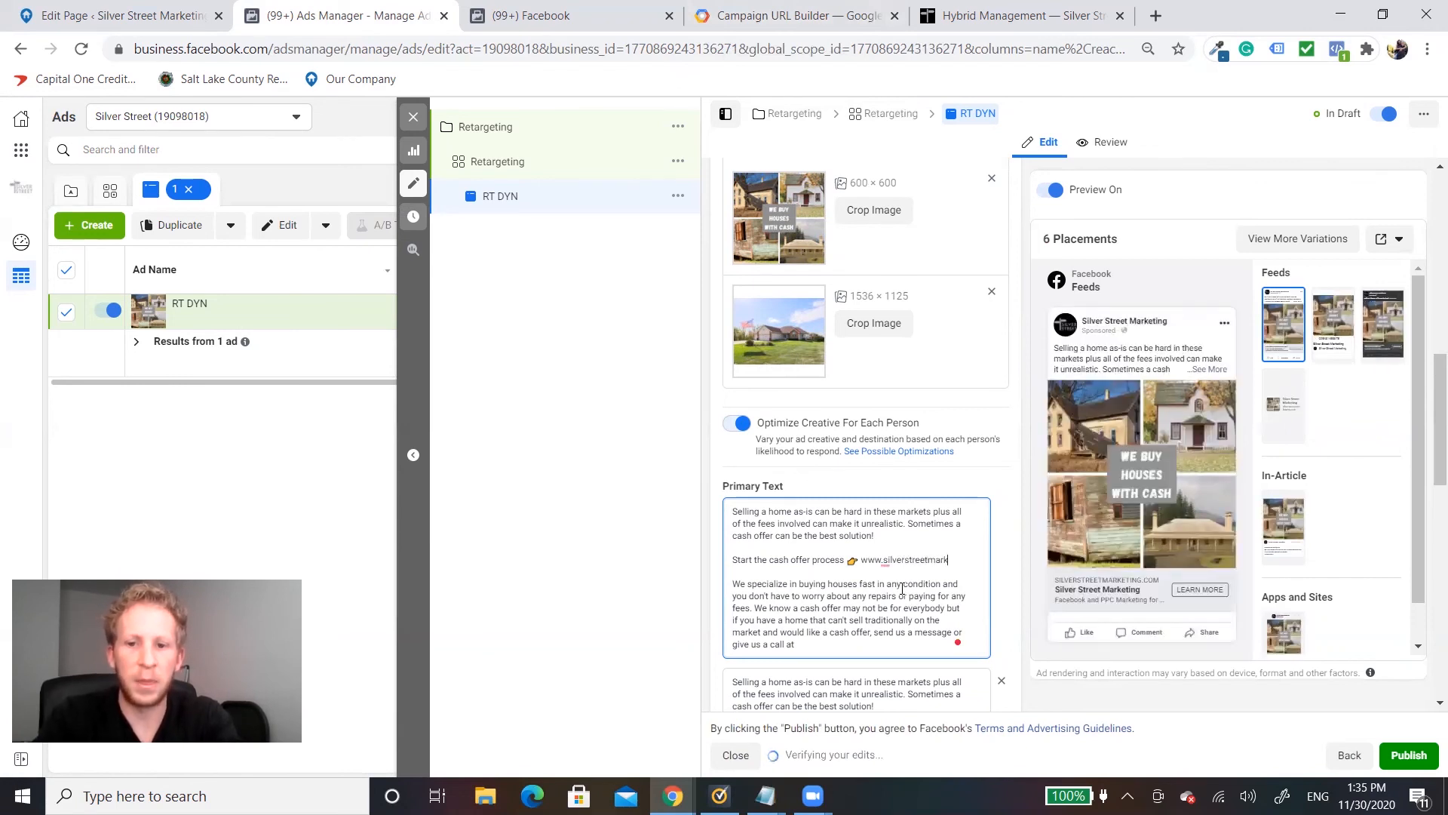
{"action": "type", "text": "eting.com"}
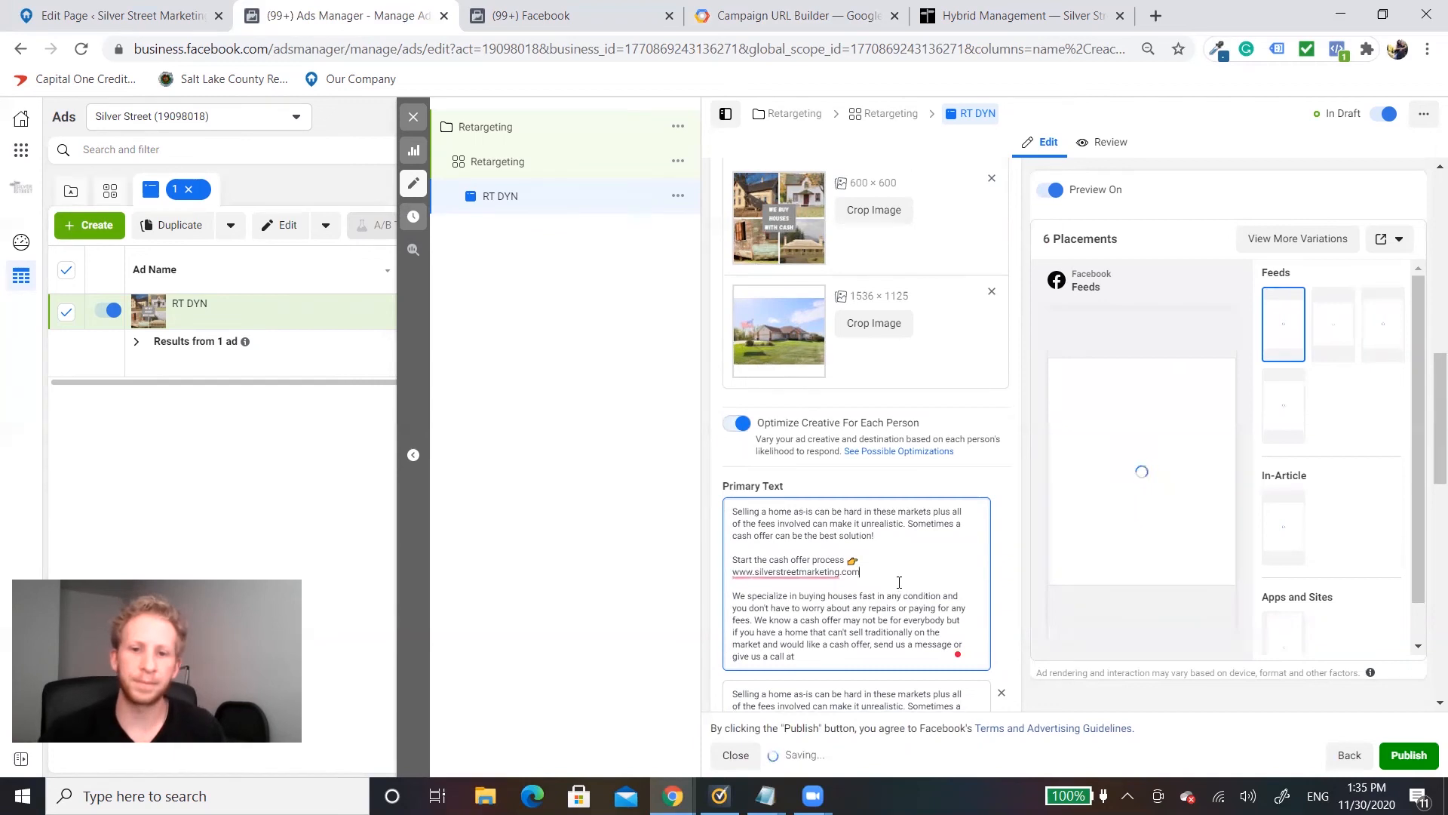
Step: Set the ad's headline to "Sell Your House Fast With A Cash Offer!"
{"action": "scroll", "coordinate": [902, 587], "scroll_direction": "down", "scroll_amount": 3}
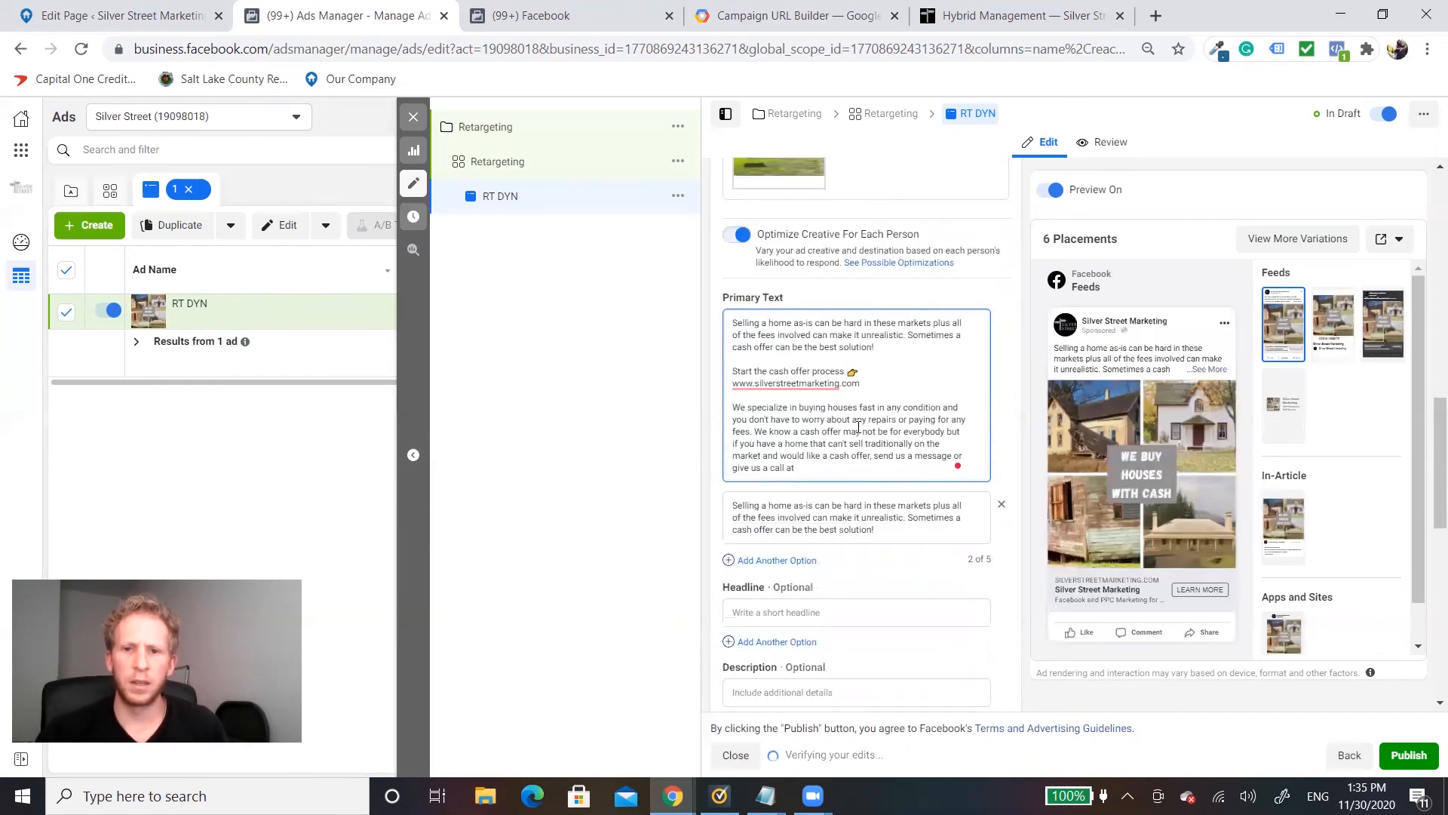
{"action": "scroll", "coordinate": [917, 419], "scroll_direction": "down", "scroll_amount": 1}
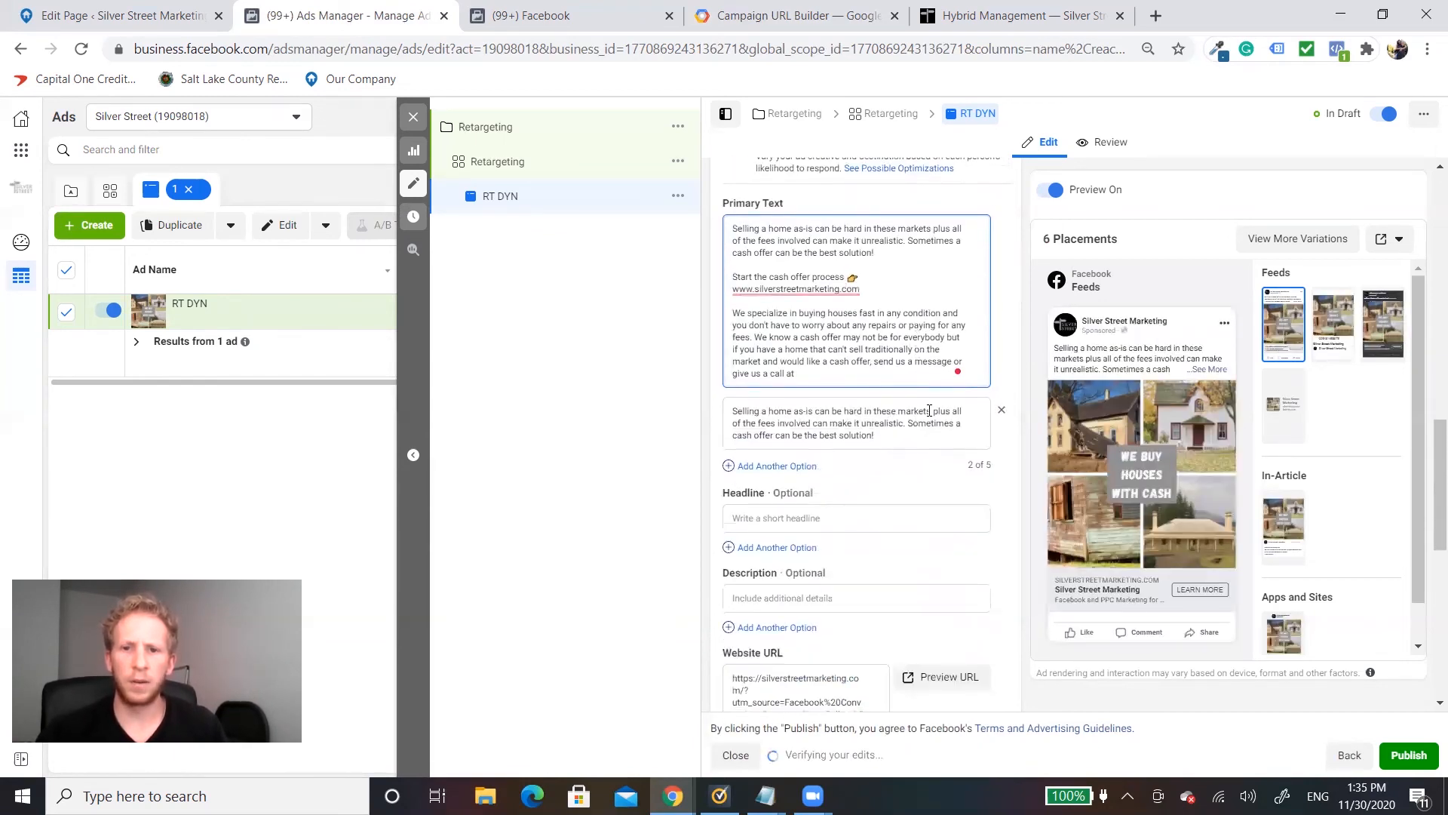
{"action": "scroll", "coordinate": [879, 359], "scroll_direction": "down", "scroll_amount": 2}
{"action": "left_click", "coordinate": [820, 329]}
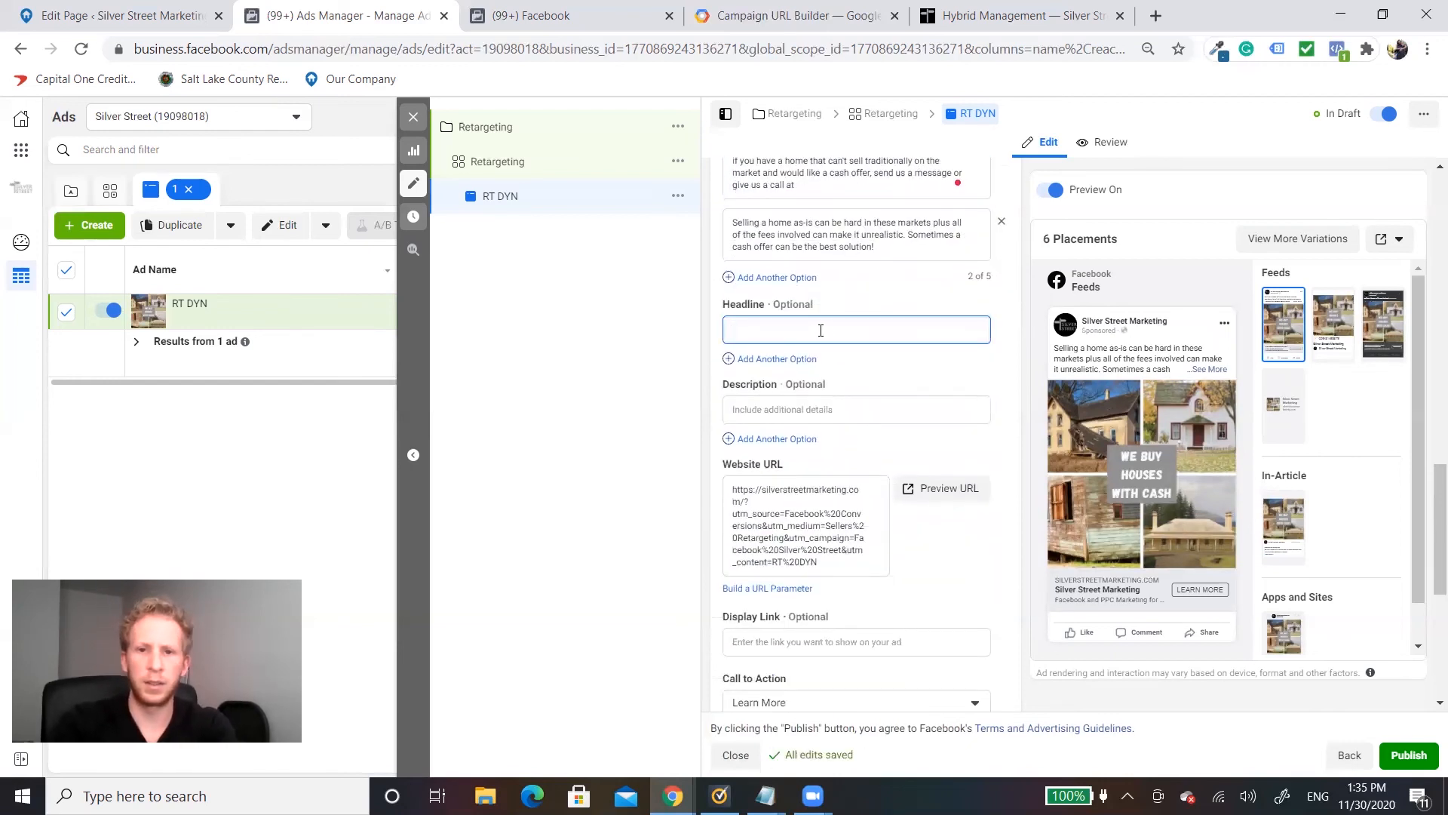
{"action": "type", "text": "Sell Your H"}
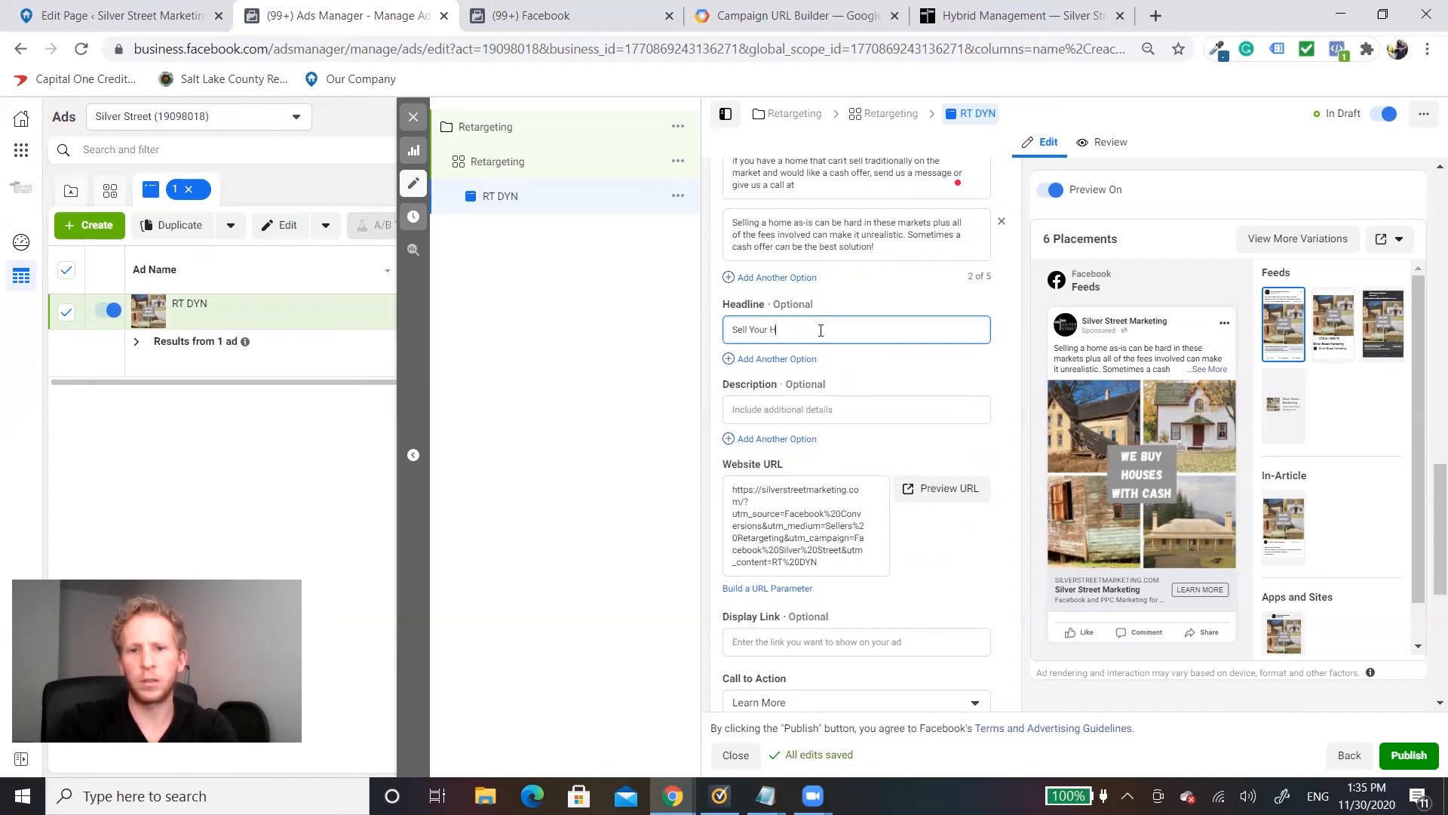
{"action": "type", "text": "ouse Fast With A Cash Offer"}
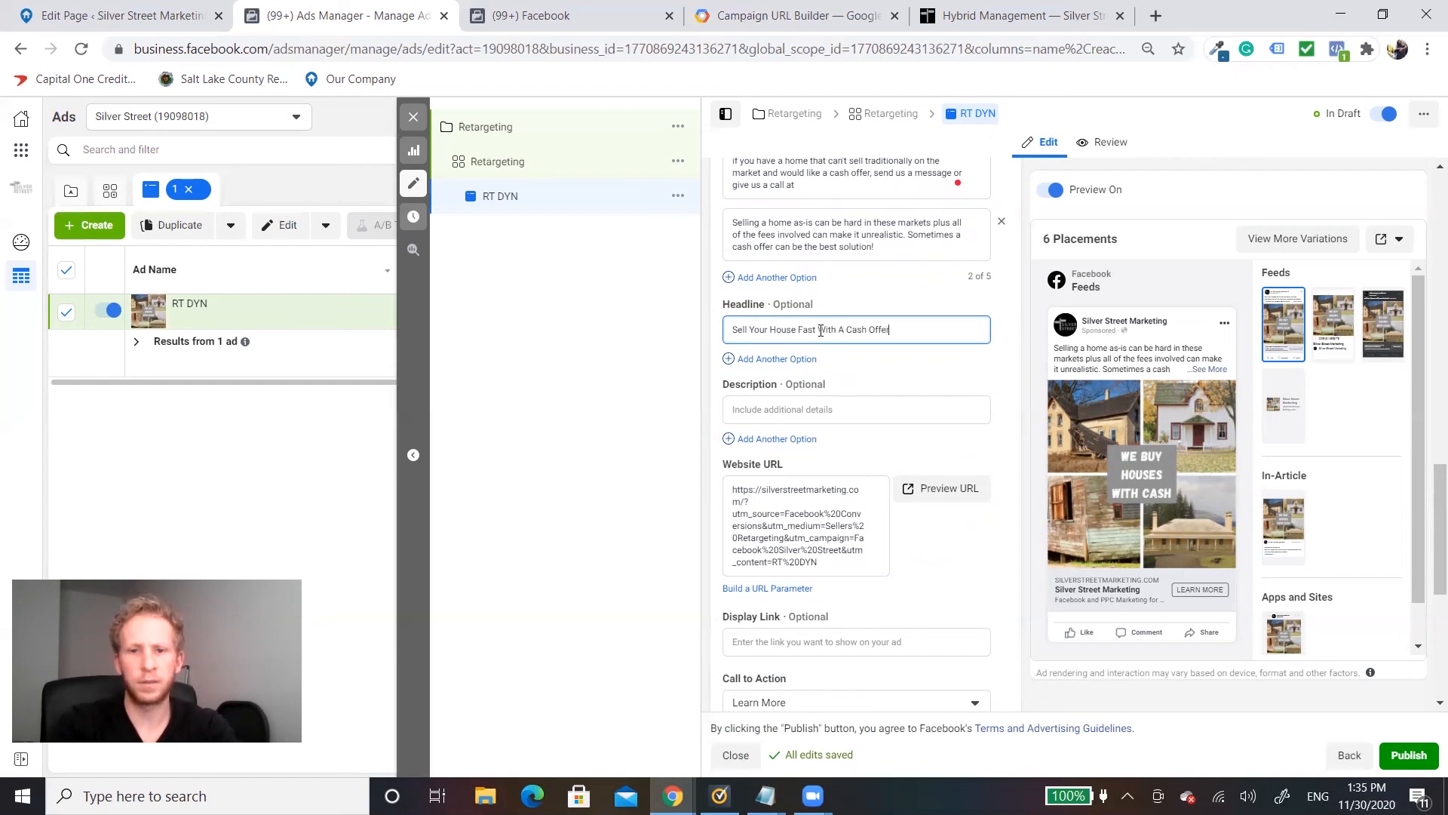
{"action": "type", "text": "!"}
Step: Set the ad's call to action to Get Quote and check the tracking settings
{"action": "scroll", "coordinate": [920, 523], "scroll_direction": "down", "scroll_amount": 2}
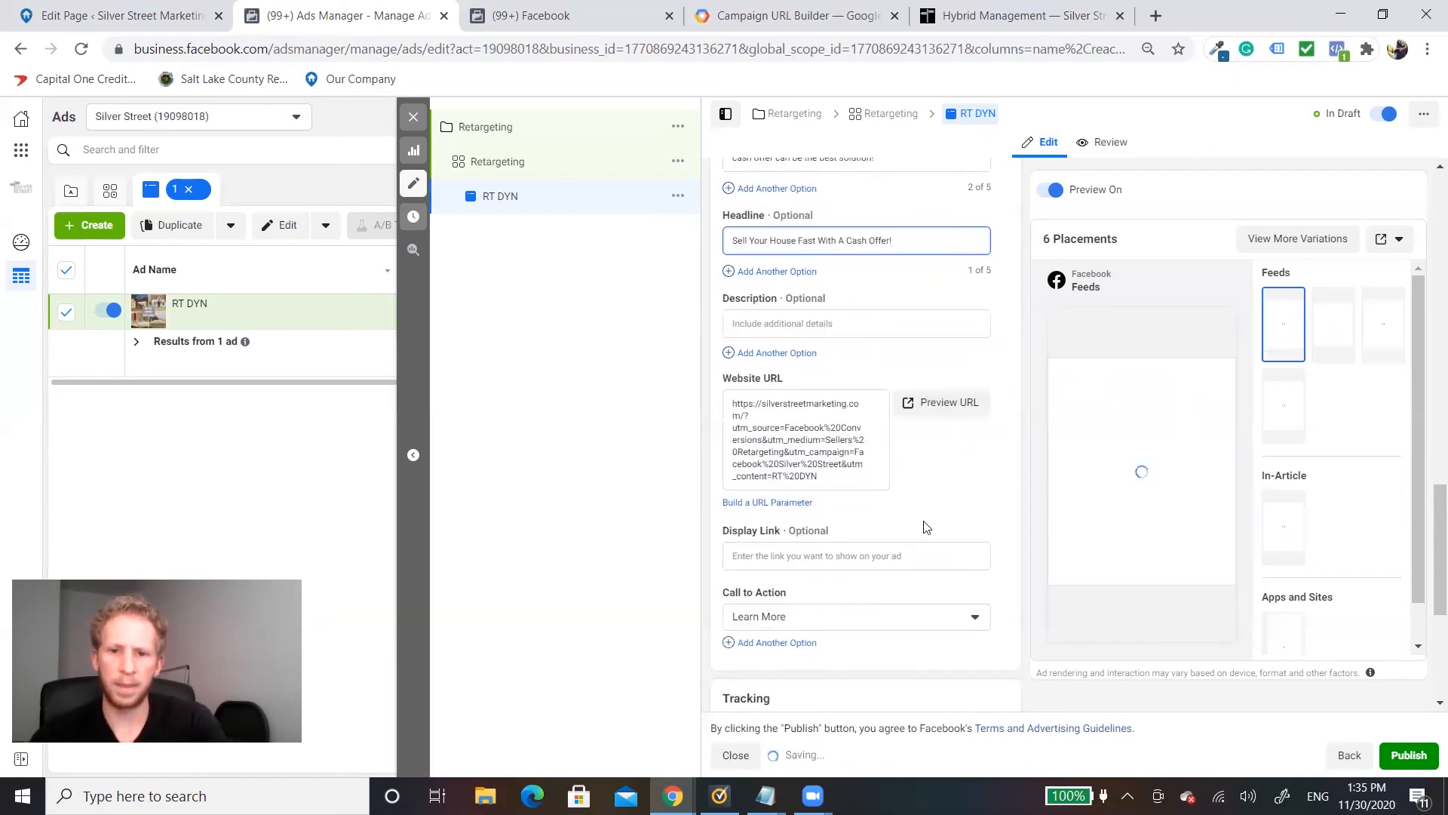
{"action": "left_click", "coordinate": [907, 517]}
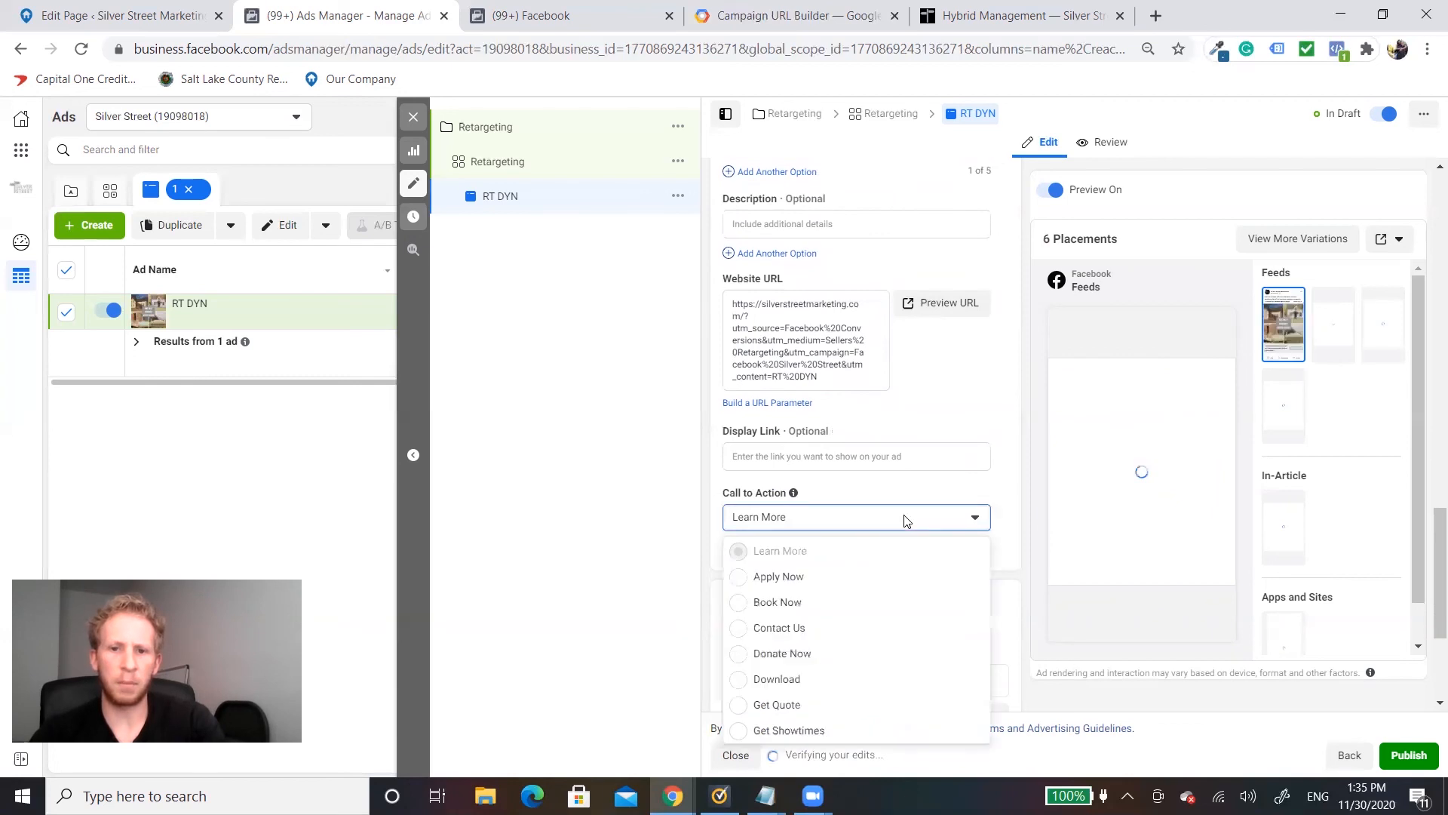
{"action": "left_click", "coordinate": [779, 703]}
{"action": "scroll", "coordinate": [909, 452], "scroll_direction": "down", "scroll_amount": 3}
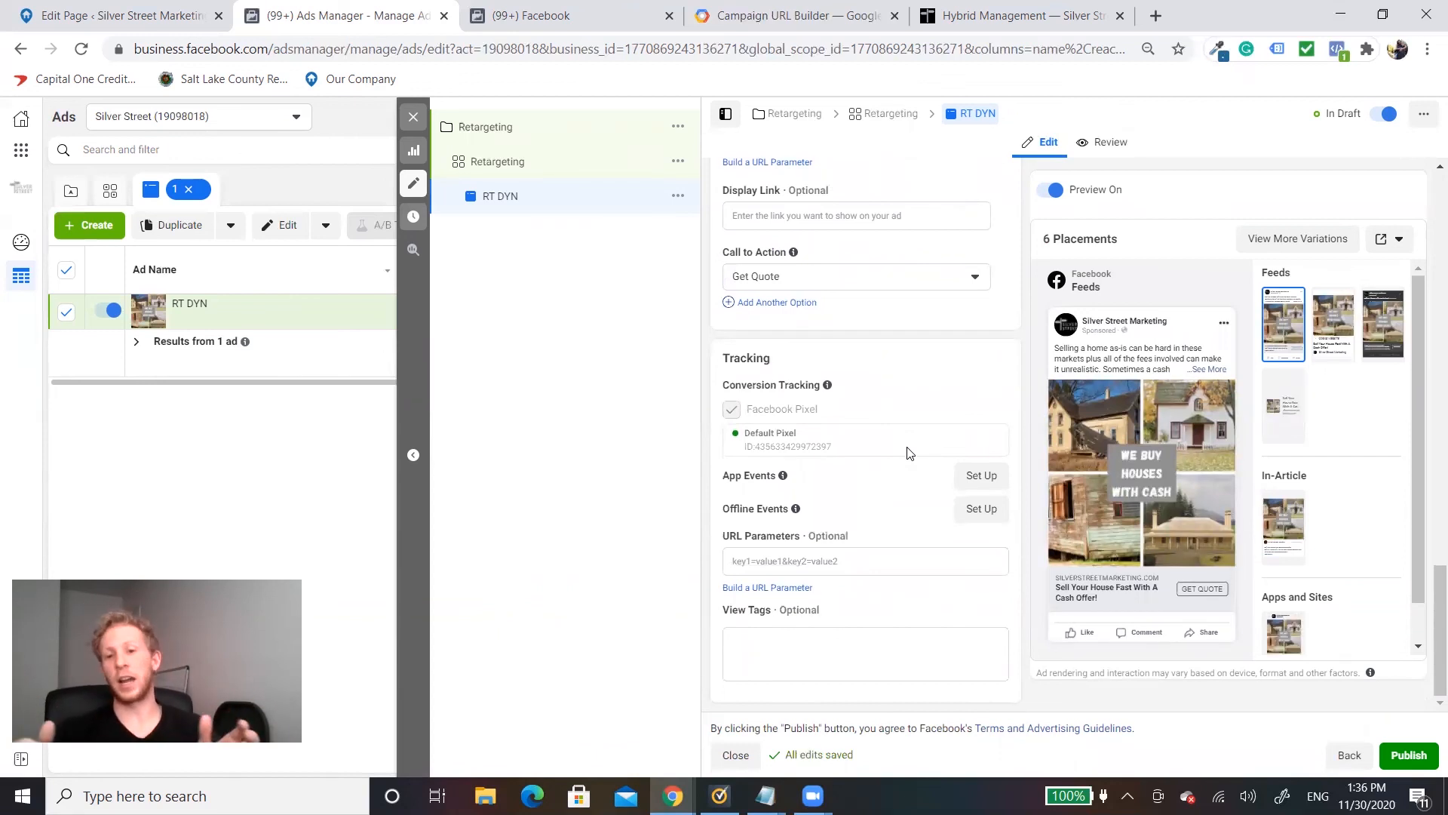
{"action": "scroll", "coordinate": [896, 452], "scroll_direction": "up", "scroll_amount": 10}
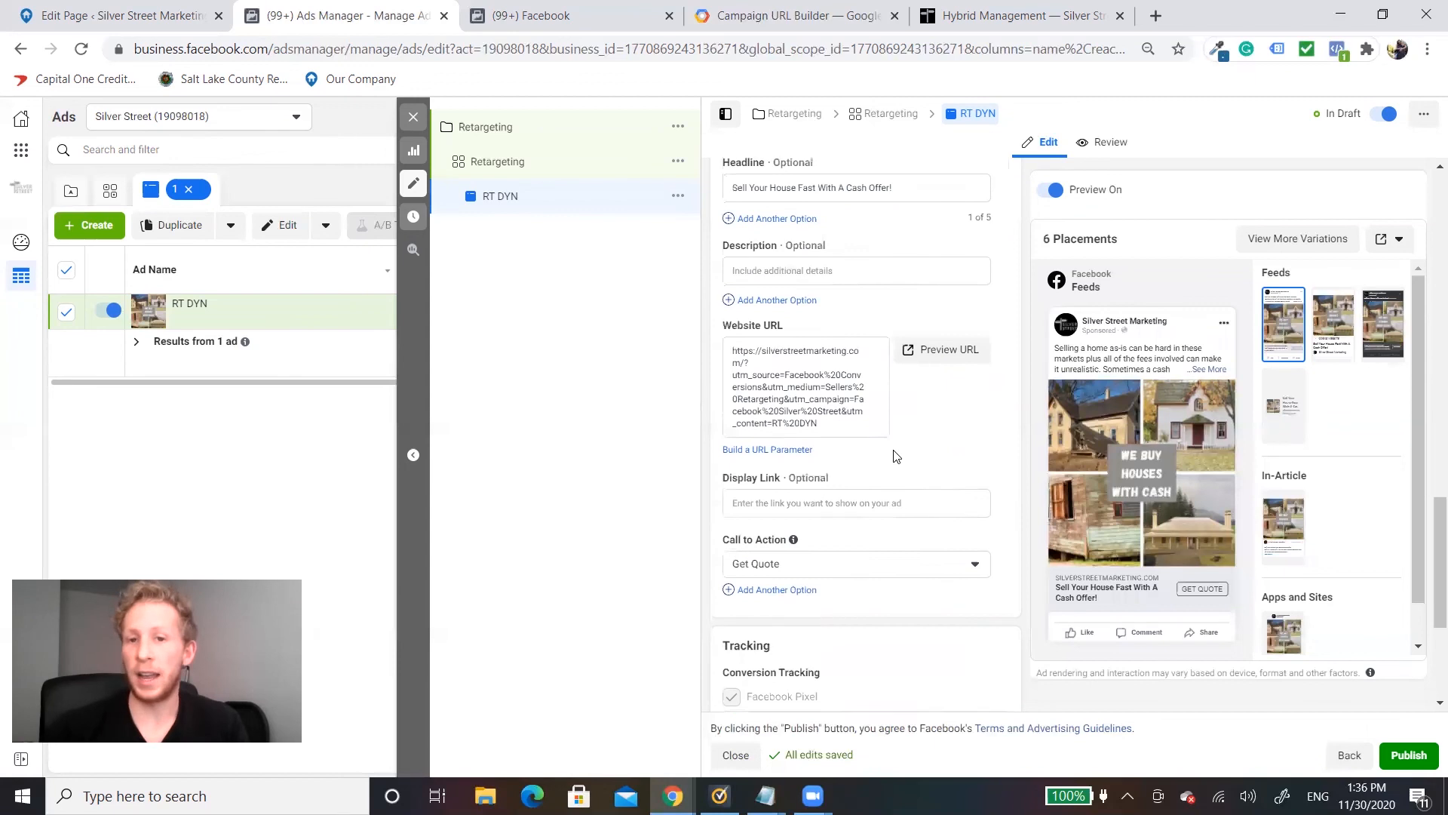